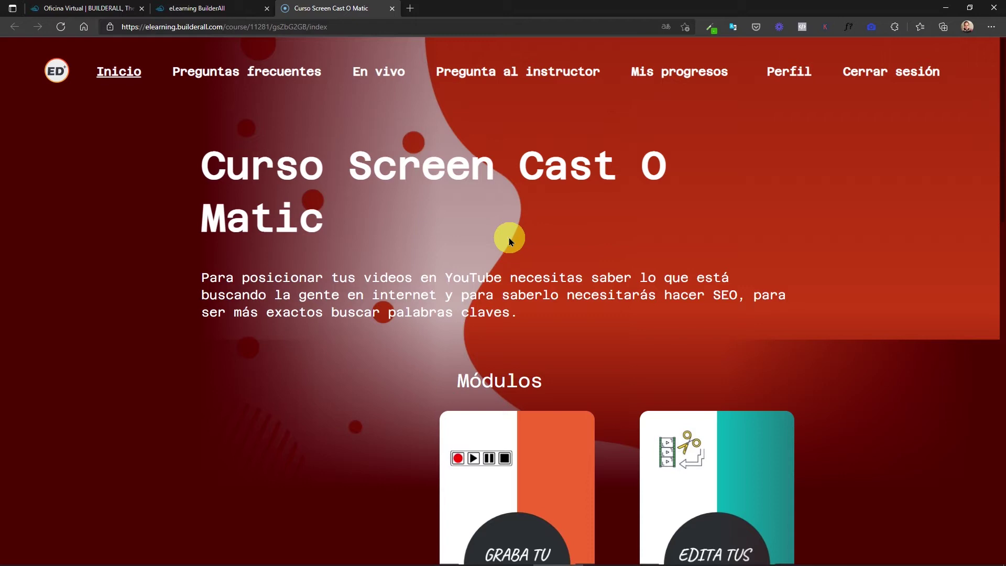
# Review the Curso Screen Cast O Matic student site: home, FAQ, live, ask-the-instructor, progress and profile pages.
pyautogui.scroll(-7, 508, 237)
pyautogui.scroll(7, 508, 238)
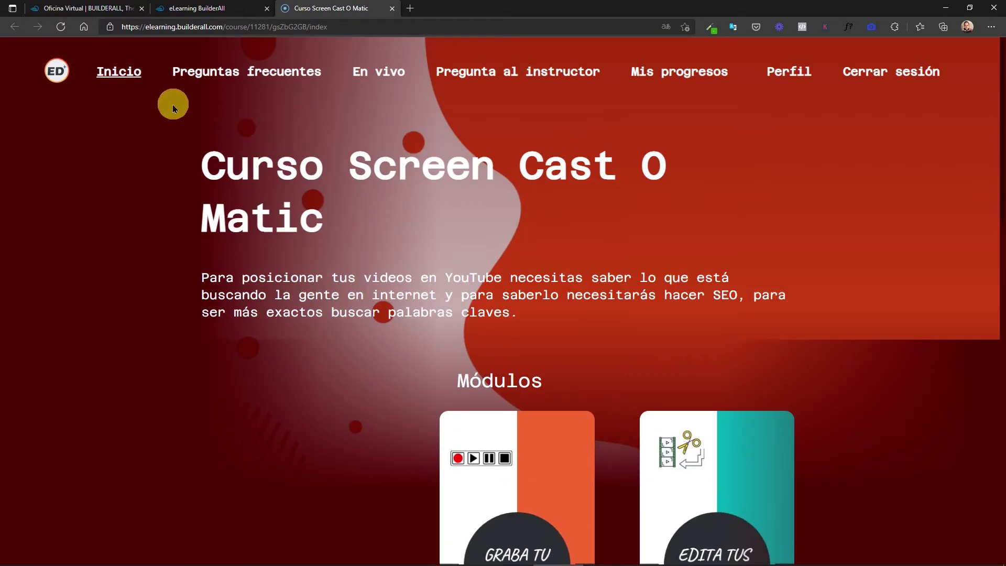
pyautogui.click(228, 70)
pyautogui.click(377, 73)
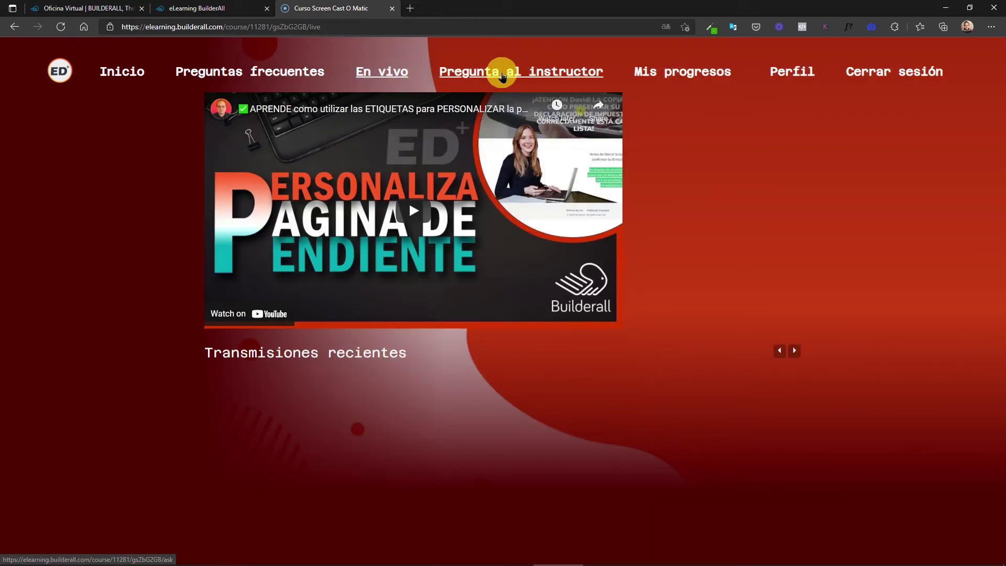
pyautogui.click(502, 73)
pyautogui.click(675, 78)
pyautogui.click(791, 73)
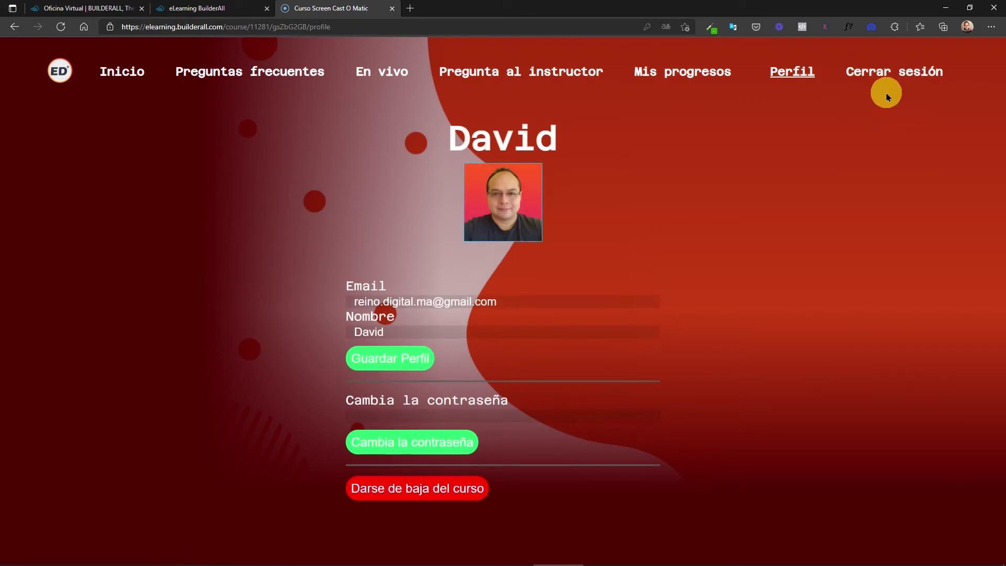
# In the Builderall office, search the applications for "learning" and open the non-legacy E-learning tool.
pyautogui.click(71, 9)
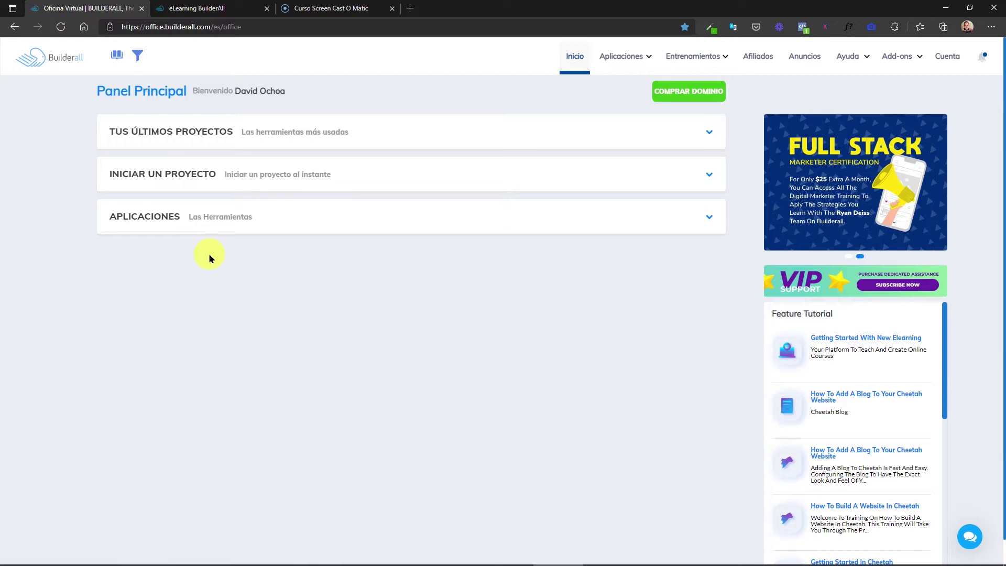
pyautogui.click(142, 218)
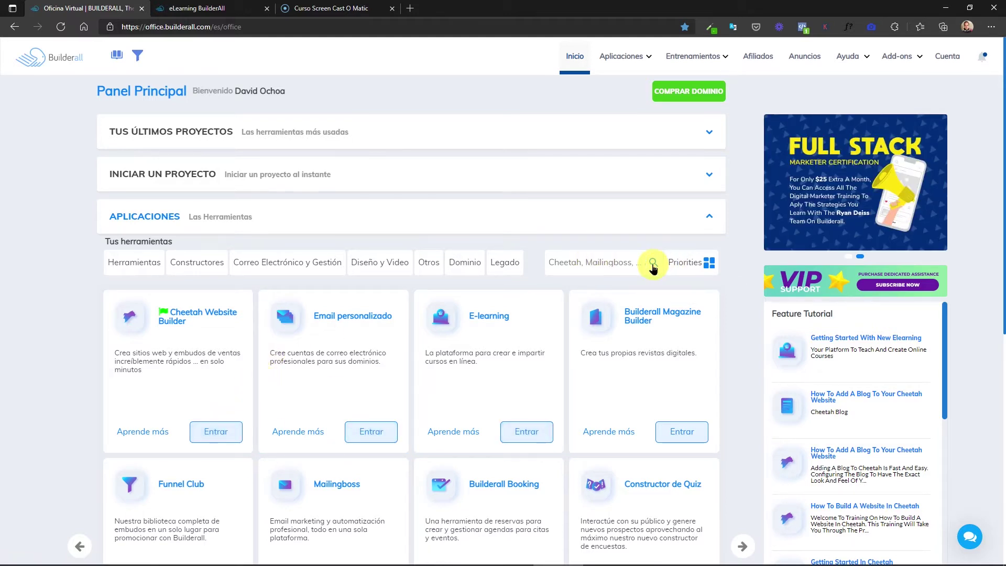
pyautogui.click(621, 261)
pyautogui.write('learning')
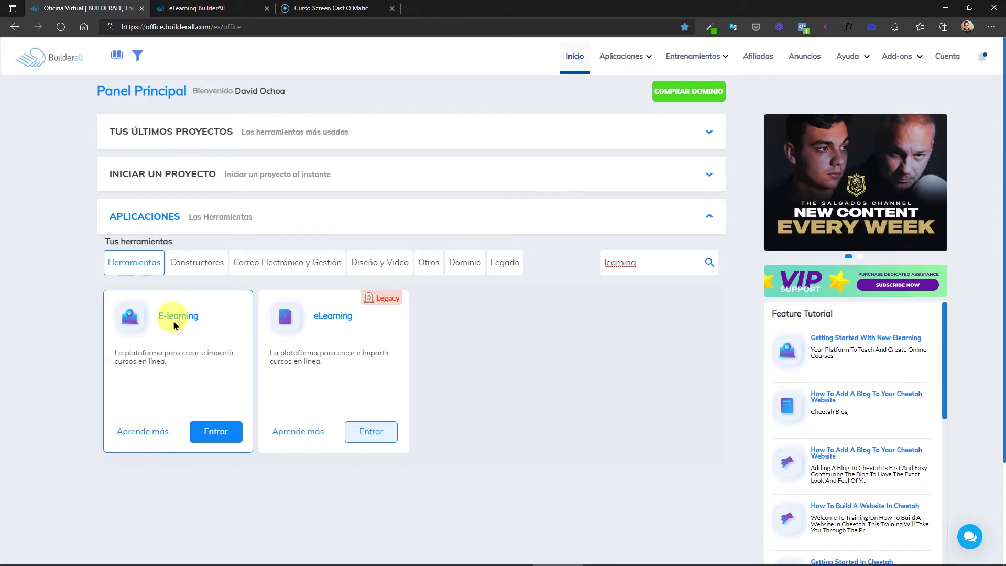
pyautogui.click(216, 432)
# Return to the Builderall office and choose E-learning among the builder applications (Constructores).
pyautogui.click(118, 6)
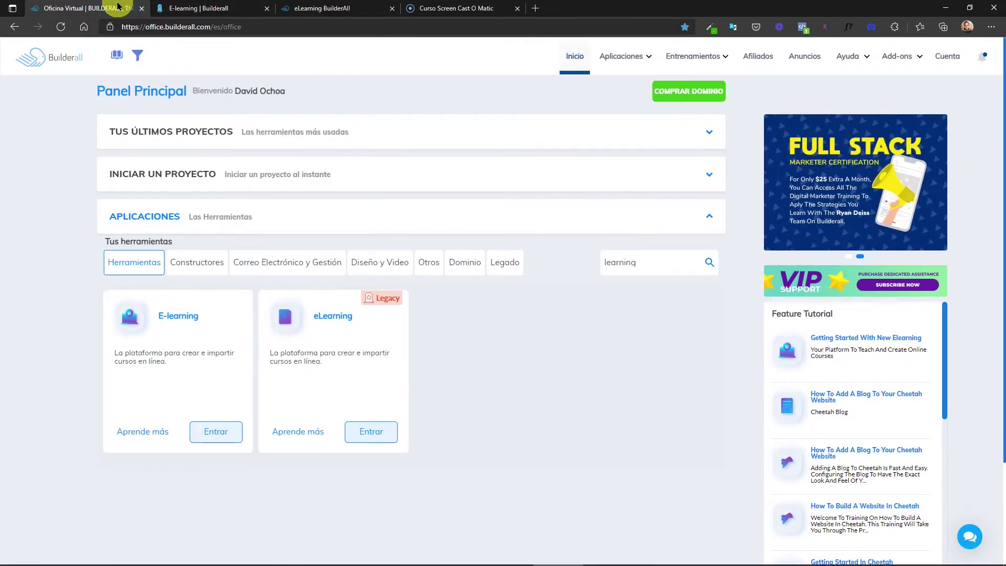
pyautogui.click(623, 58)
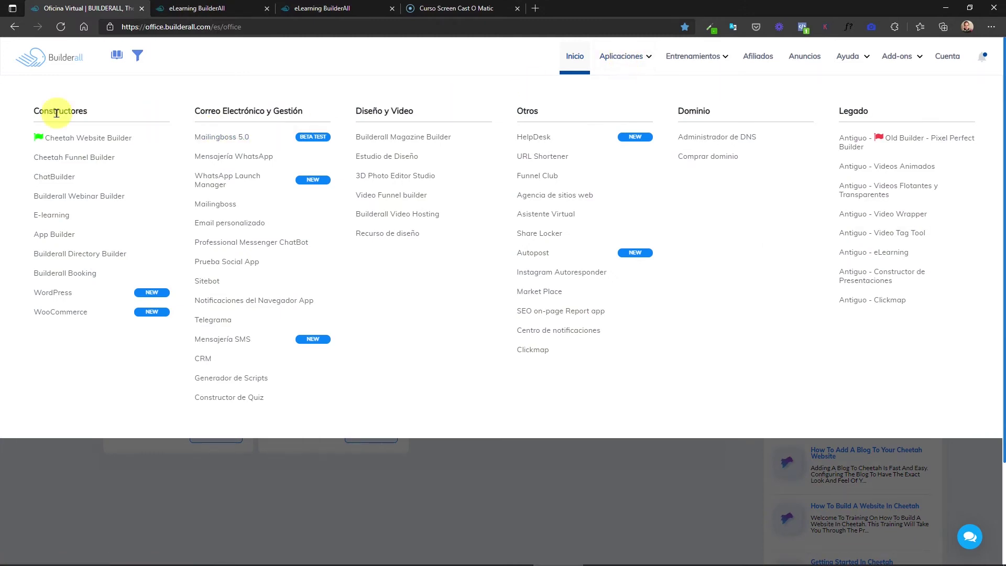
pyautogui.click(45, 216)
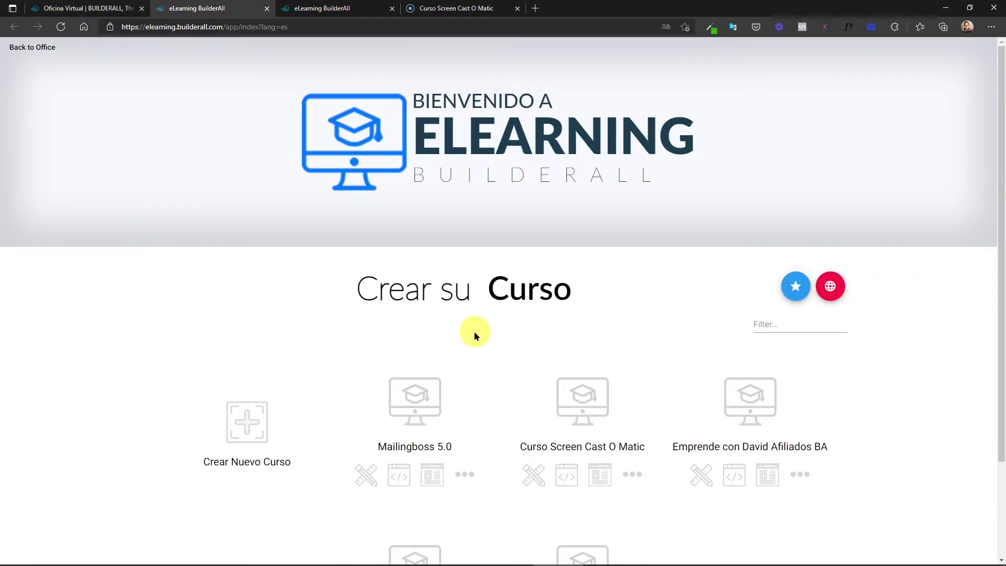
# View the public page of the Emprende con David Afiliados BA course through its link, and close it.
pyautogui.scroll(-2, 474, 331)
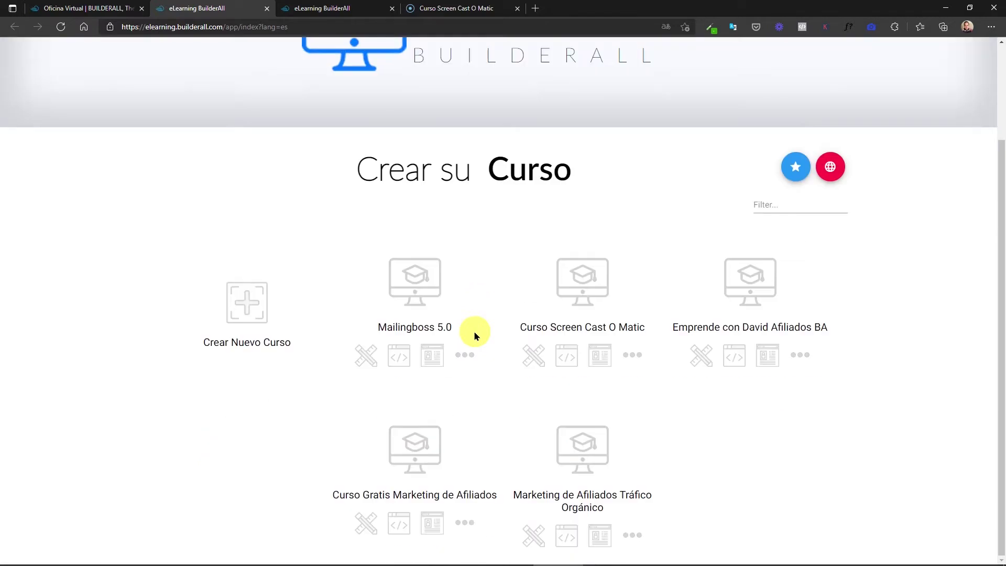
pyautogui.click(736, 355)
pyautogui.tripleClick(455, 291)
pyautogui.rightClick(459, 292)
pyautogui.click(516, 321)
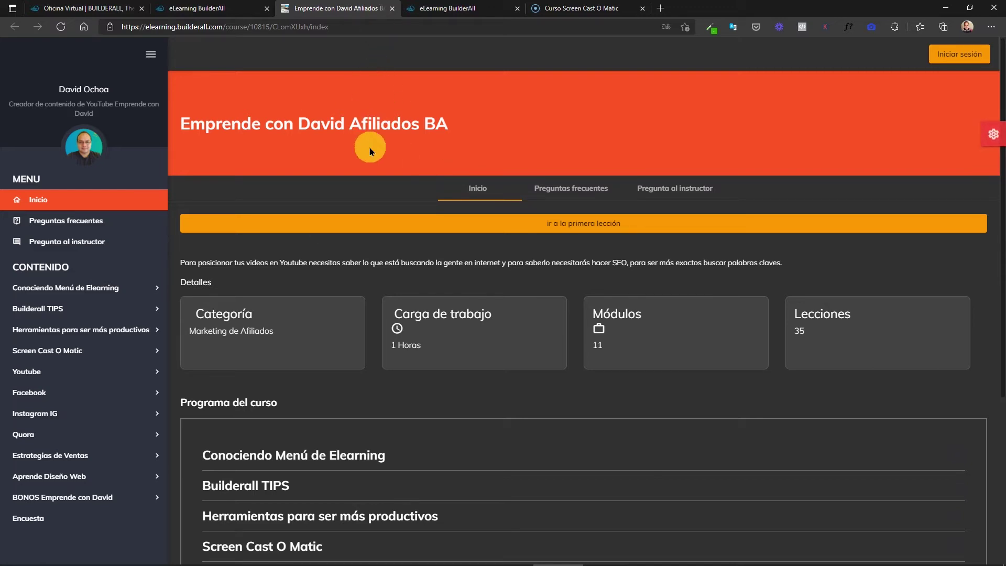
pyautogui.click(392, 8)
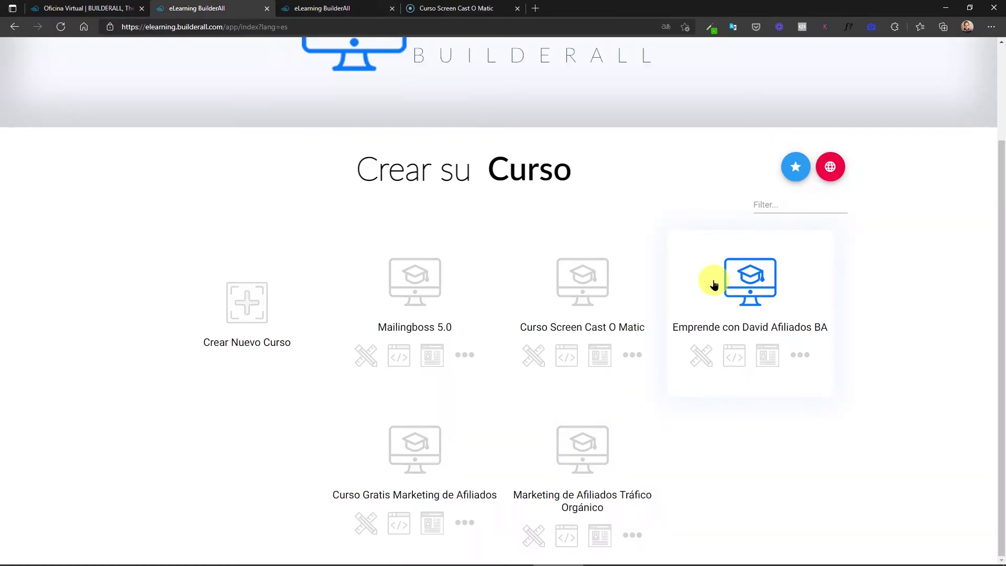
# Edit the Emprende con David Afiliados BA course and set its theme to Moderno in the additional options.
pyautogui.click(699, 357)
pyautogui.scroll(-8, 697, 353)
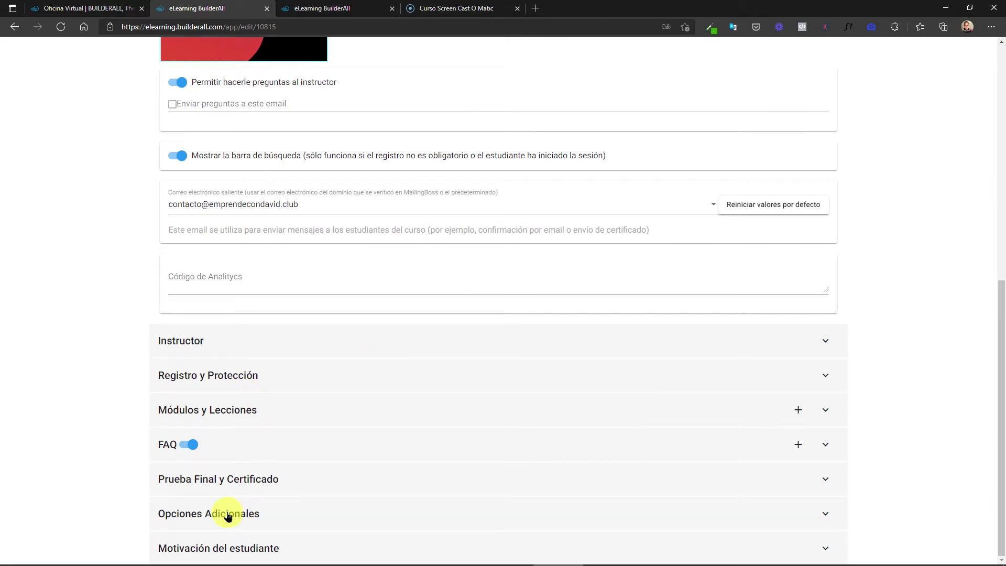
pyautogui.click(254, 514)
pyautogui.scroll(-6, 254, 514)
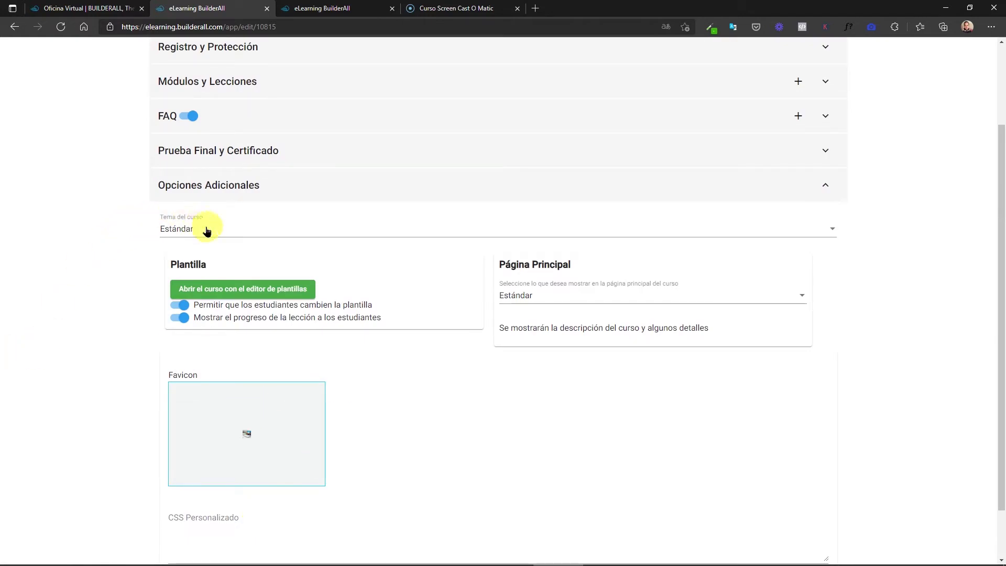
pyautogui.click(230, 229)
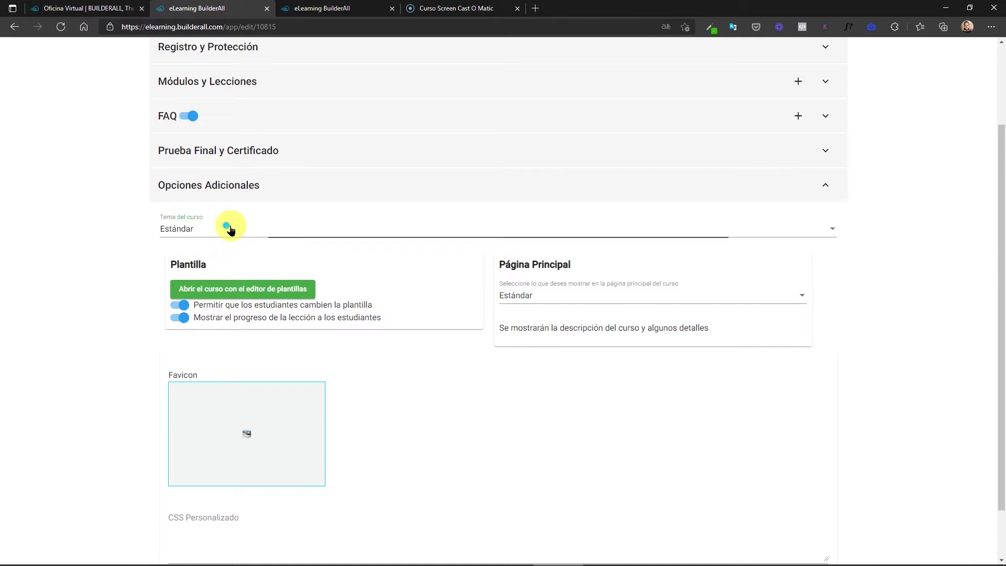
pyautogui.click(181, 254)
# Review the Moderno theme's font, color and background image settings, and save the course.
pyautogui.scroll(-3, 91, 344)
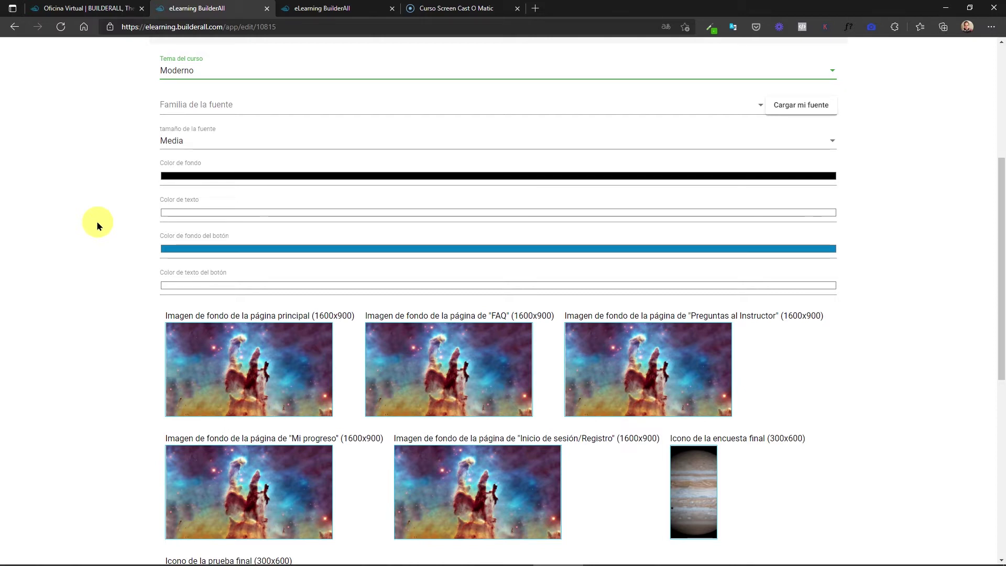
pyautogui.scroll(-2, 136, 286)
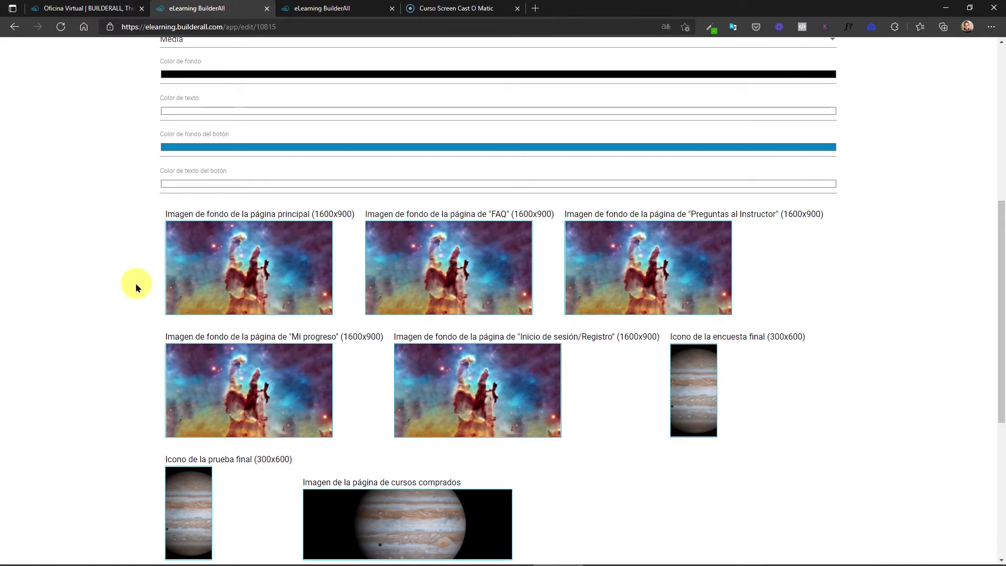
pyautogui.scroll(2, 135, 282)
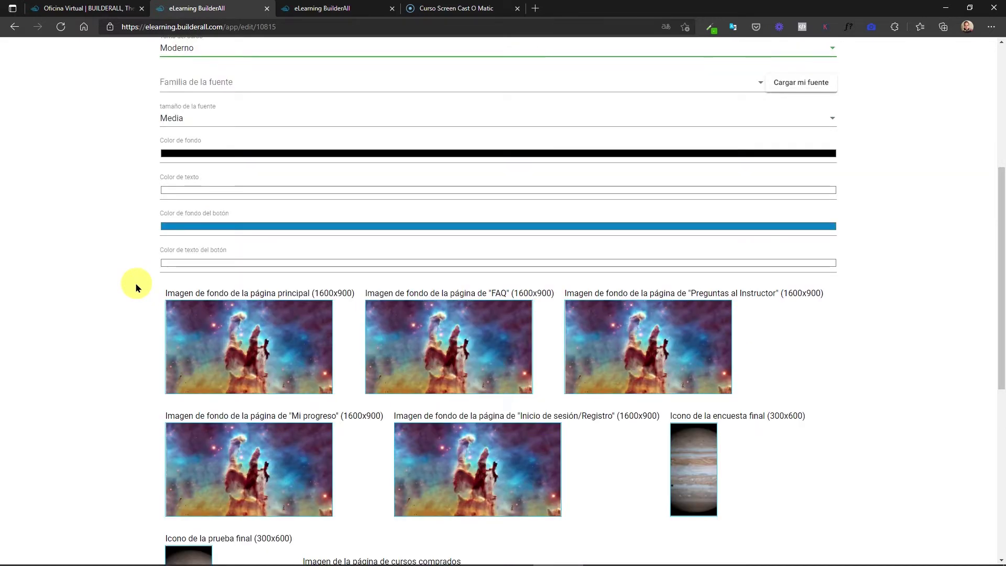
pyautogui.scroll(5, 135, 282)
pyautogui.click(628, 52)
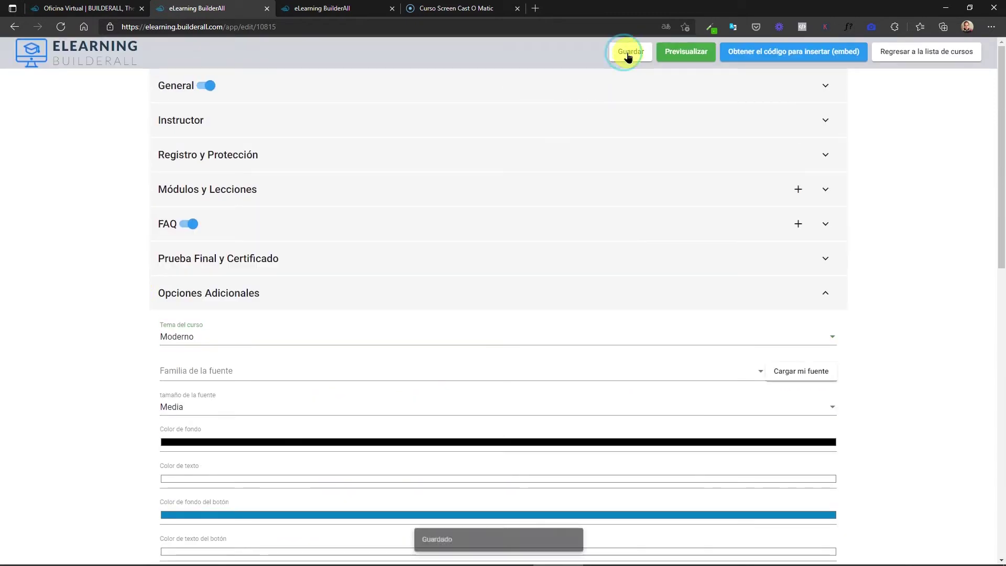
# Preview the course with the Moderno theme and browse its module covers.
pyautogui.click(680, 56)
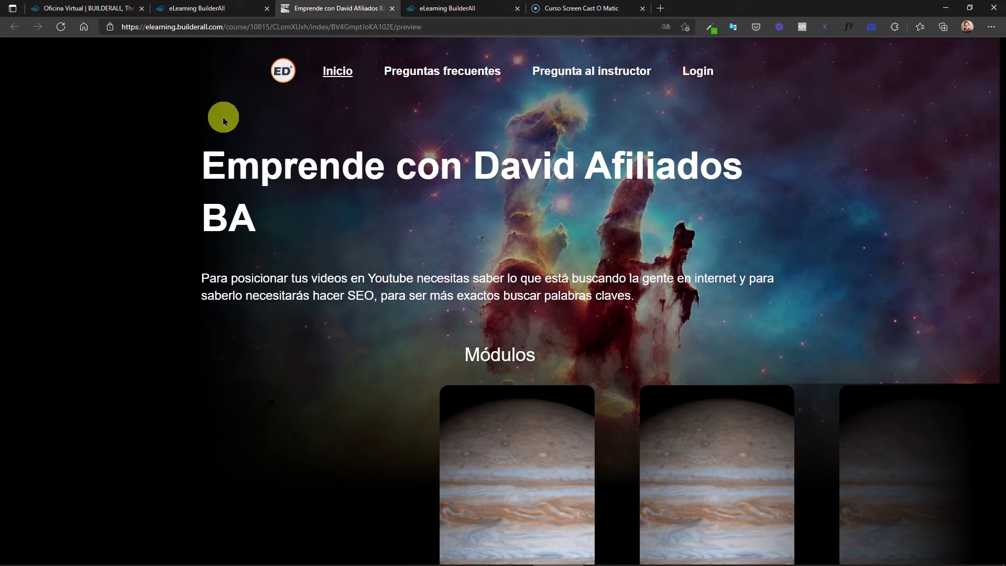
pyautogui.scroll(-4, 409, 252)
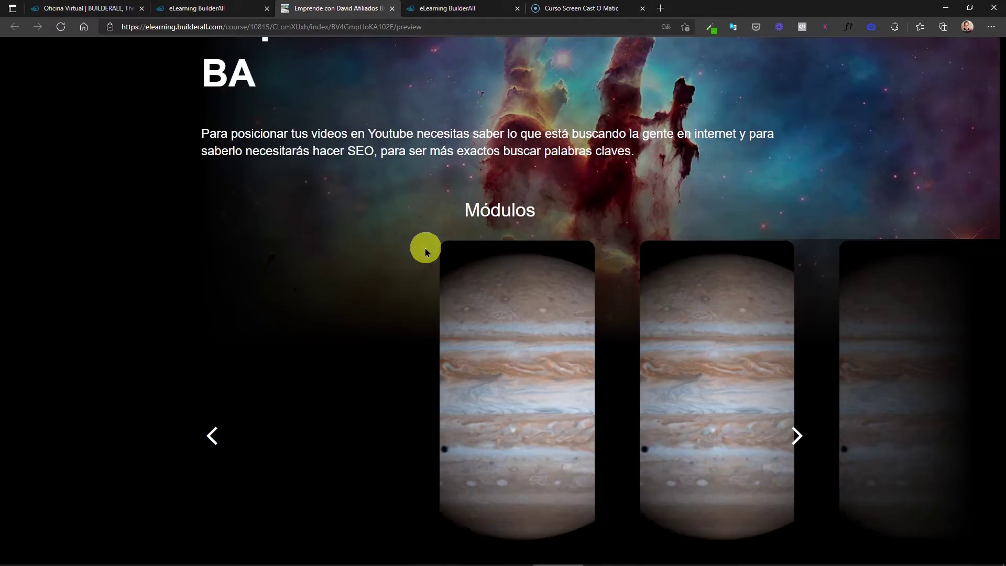
pyautogui.click(797, 362)
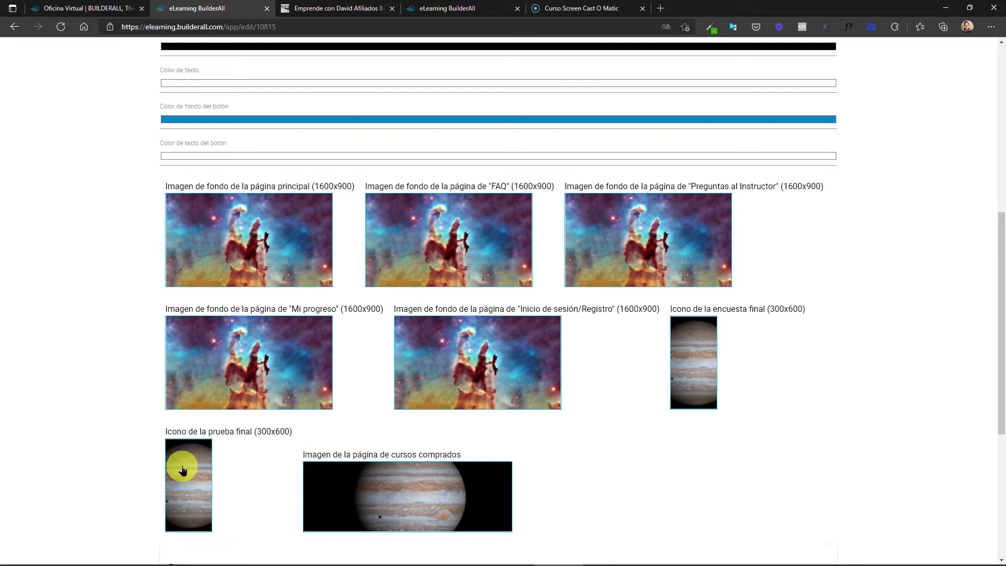
# Examine the theme's image slots in the course editor, including the size required for the main page background.
pyautogui.scroll(-3, 303, 398)
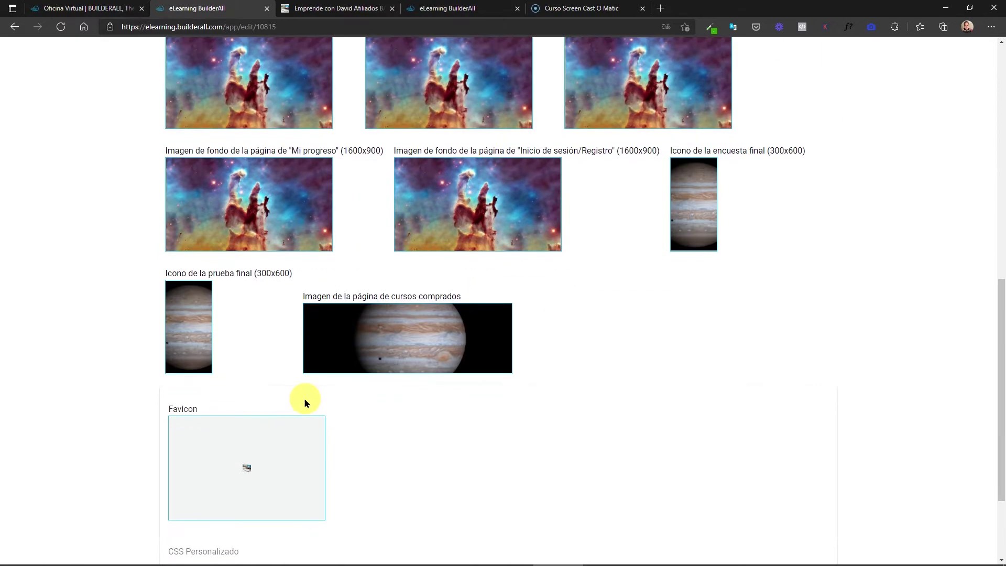
pyautogui.scroll(3, 303, 398)
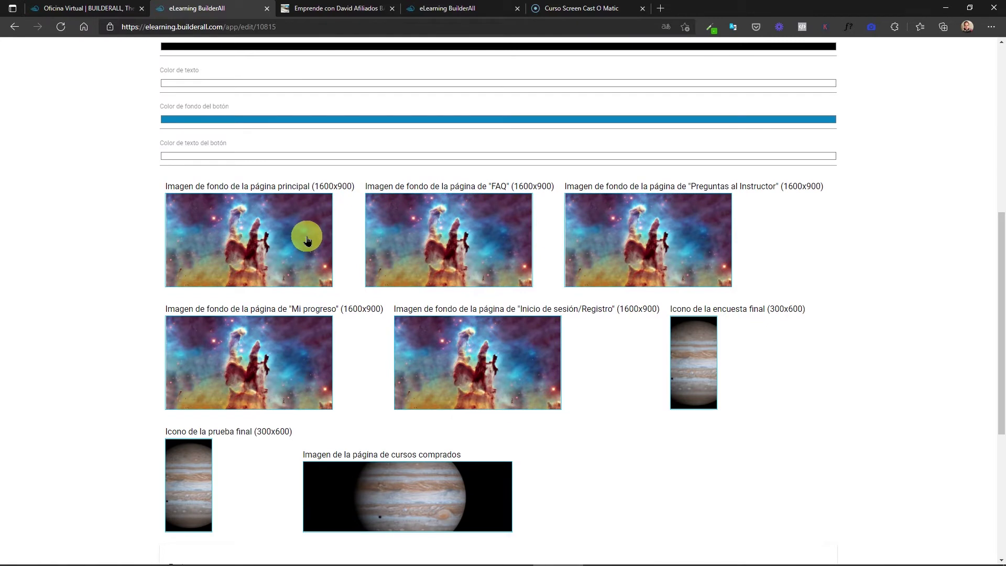
pyautogui.moveTo(309, 185); pyautogui.dragTo(358, 184)
pyautogui.click(377, 162)
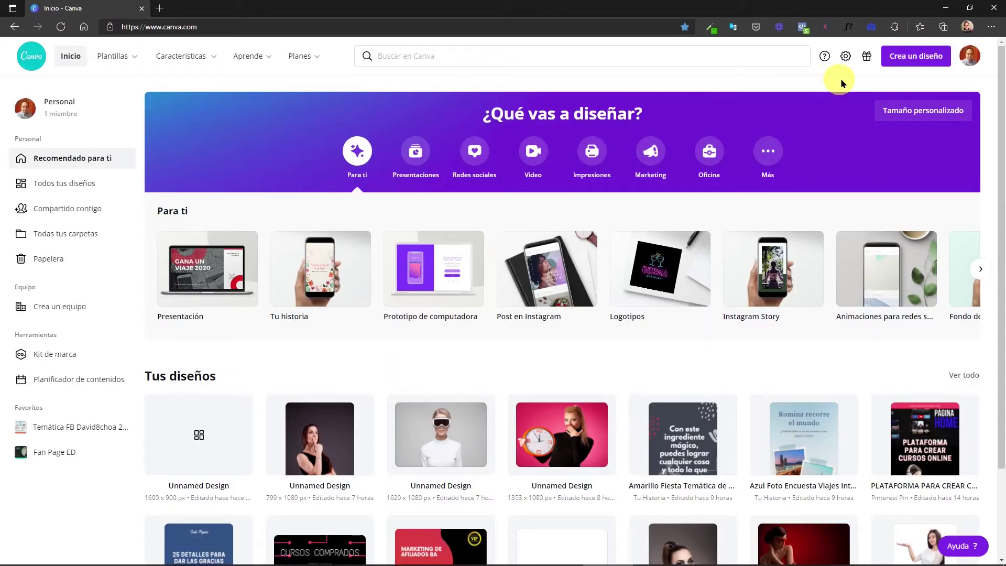
# In Canva, create a new custom-size design of 1600 x 900 px.
pyautogui.click(910, 64)
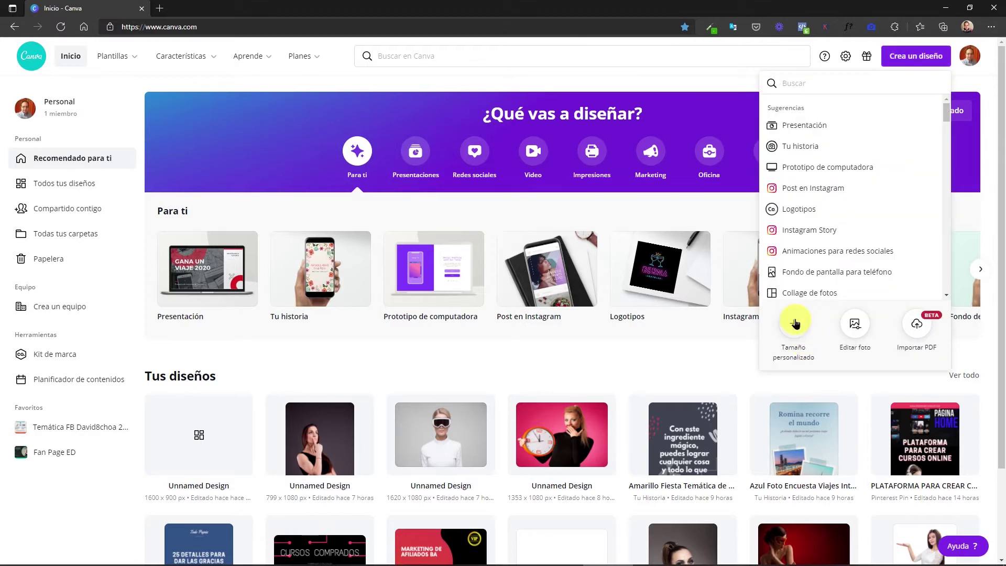
pyautogui.click(795, 323)
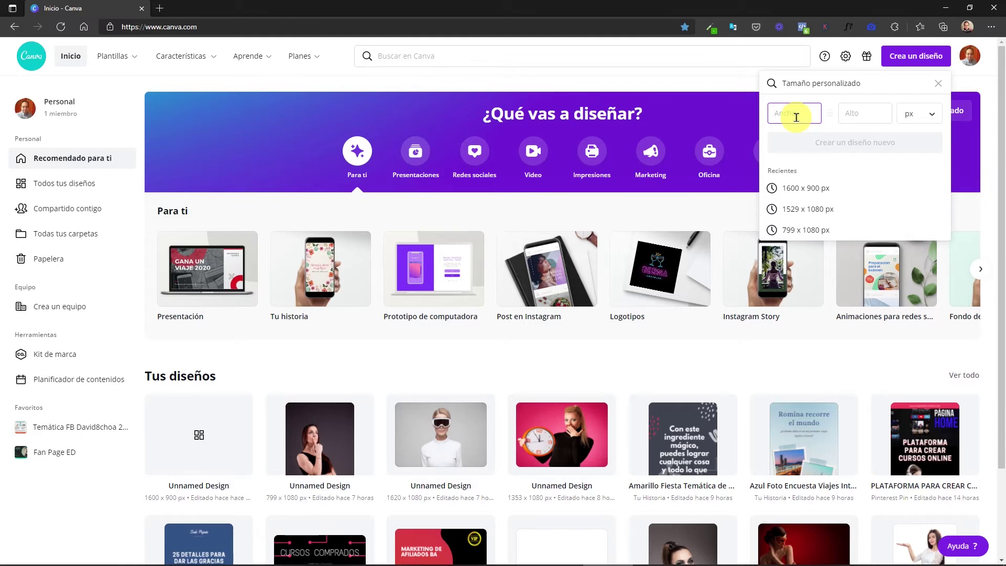
pyautogui.write('1600')
pyautogui.click(859, 116)
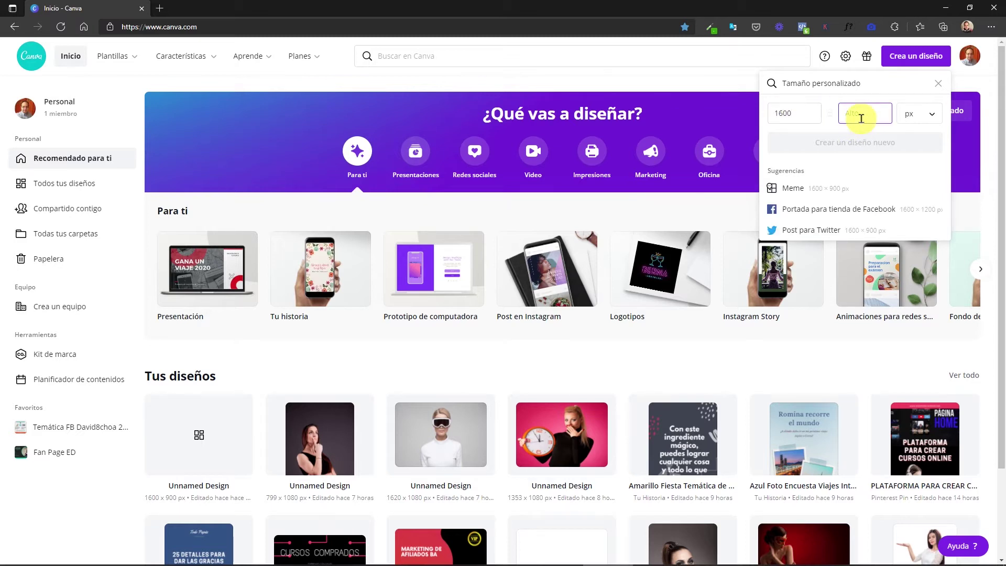
pyautogui.write('900')
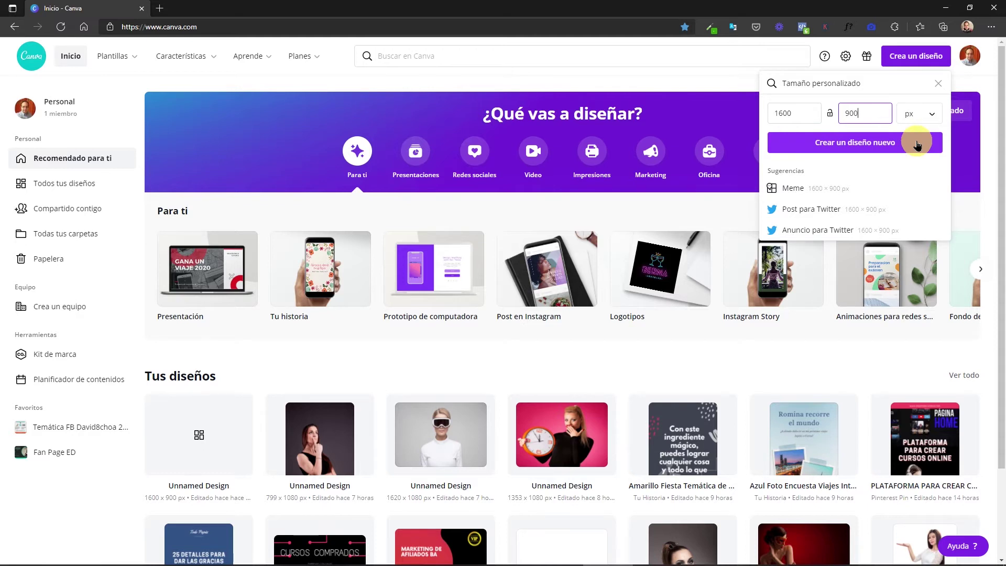
pyautogui.click(916, 142)
# Search Canva's photos for "preguntas", add the hanging question-mark light bulbs photo and set it as the design's background.
pyautogui.click(19, 195)
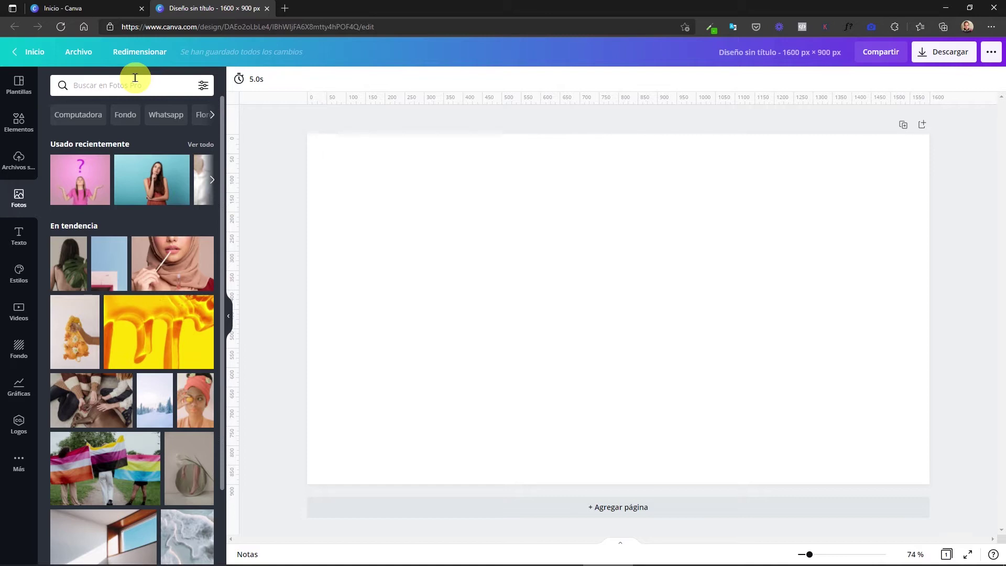
pyautogui.click(109, 89)
pyautogui.write('preguntas')
pyautogui.press('Return')
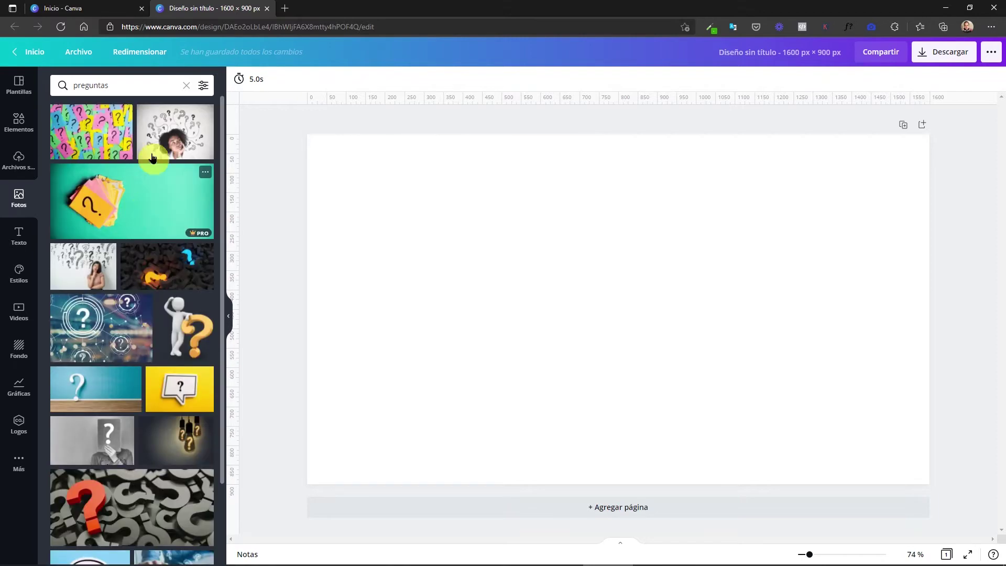
pyautogui.click(173, 436)
pyautogui.rightClick(703, 264)
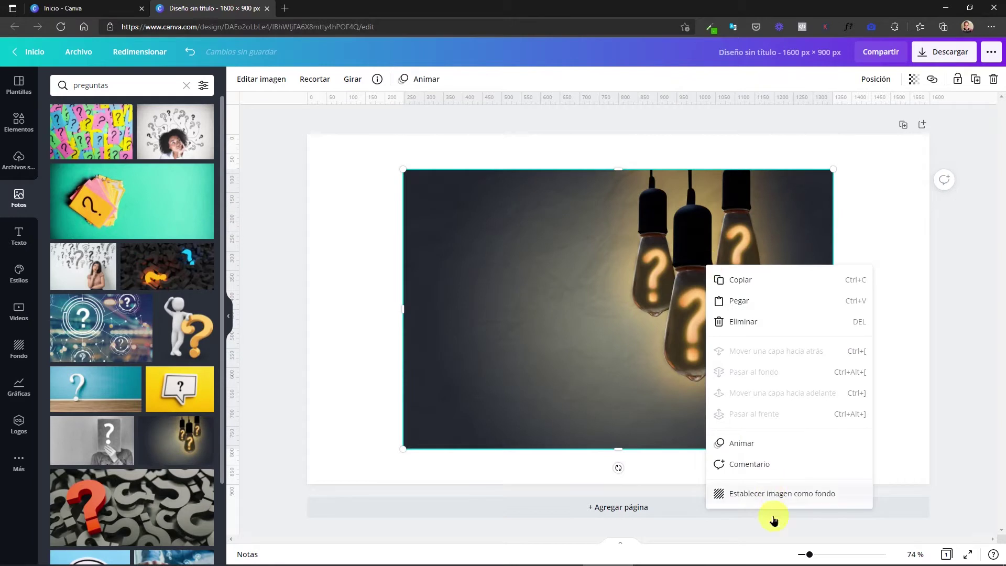
pyautogui.click(774, 498)
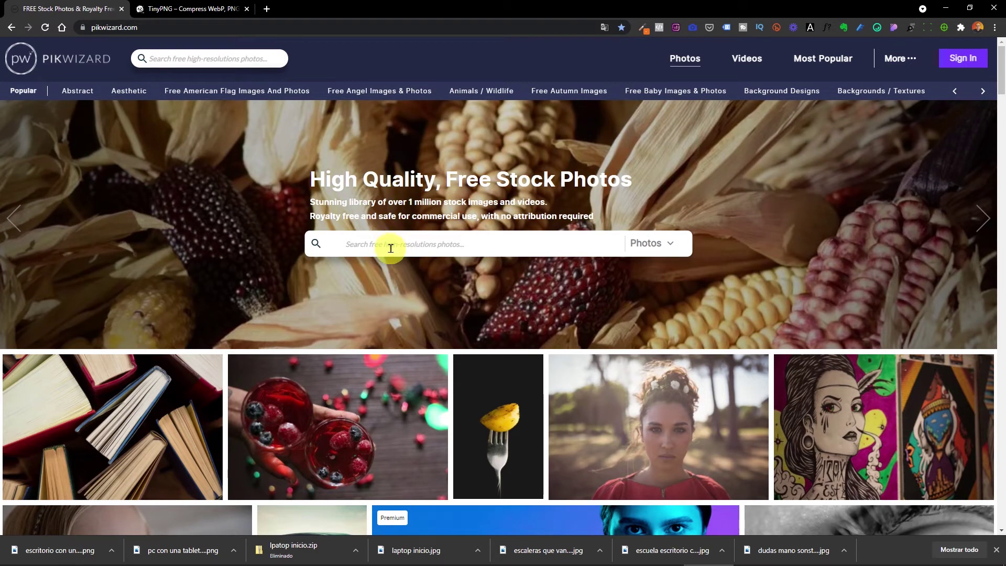
# On PikWizard, search the free stock photos for "pc" and browse the images.
pyautogui.click(392, 241)
pyautogui.write('pc')
pyautogui.press('Return')
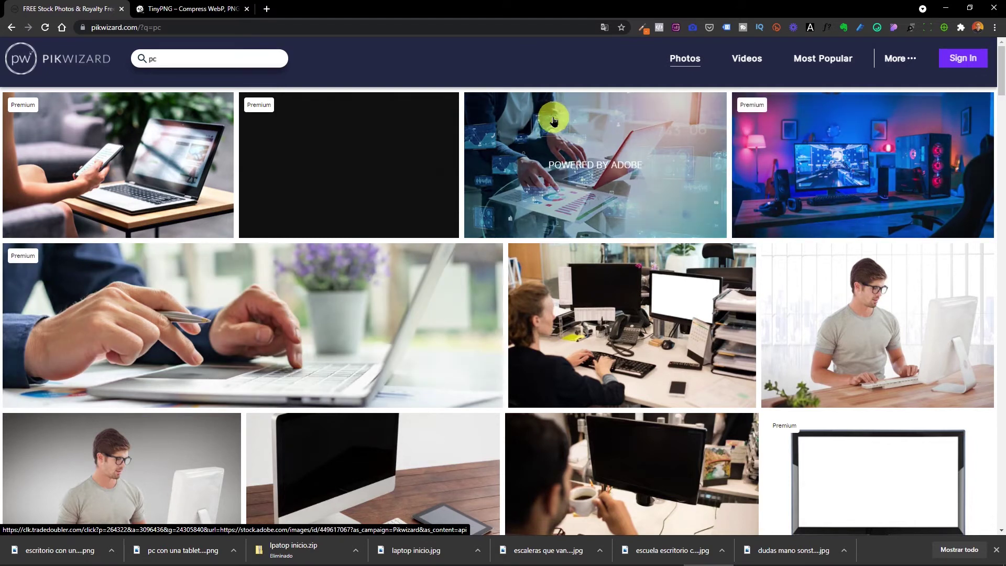
pyautogui.scroll(-2, 566, 199)
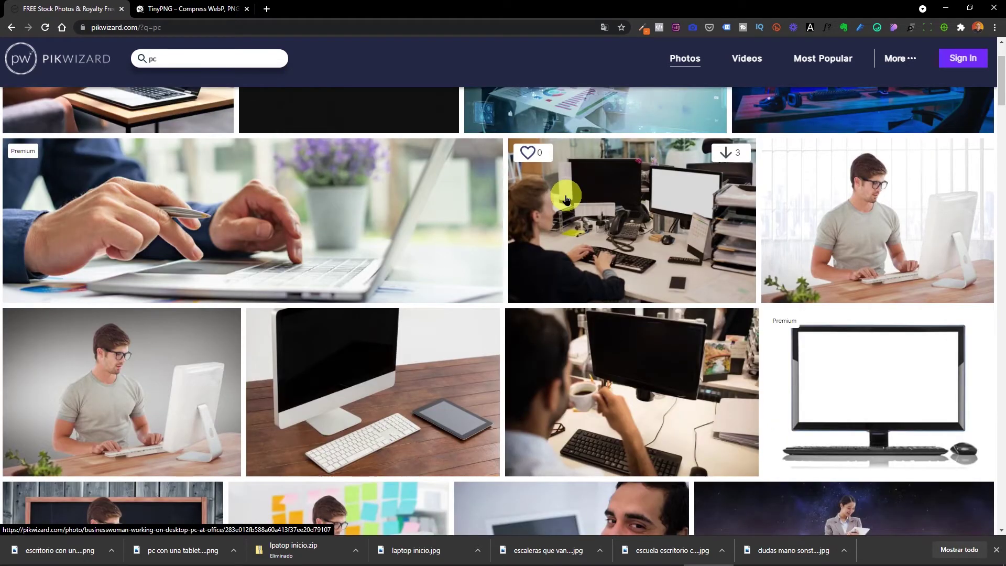
# Download the PikWizard photo of an office desk with PC and digital tablet, saving it as "prueba pc" in the "medida de elearning" folder.
pyautogui.scroll(-3, 566, 199)
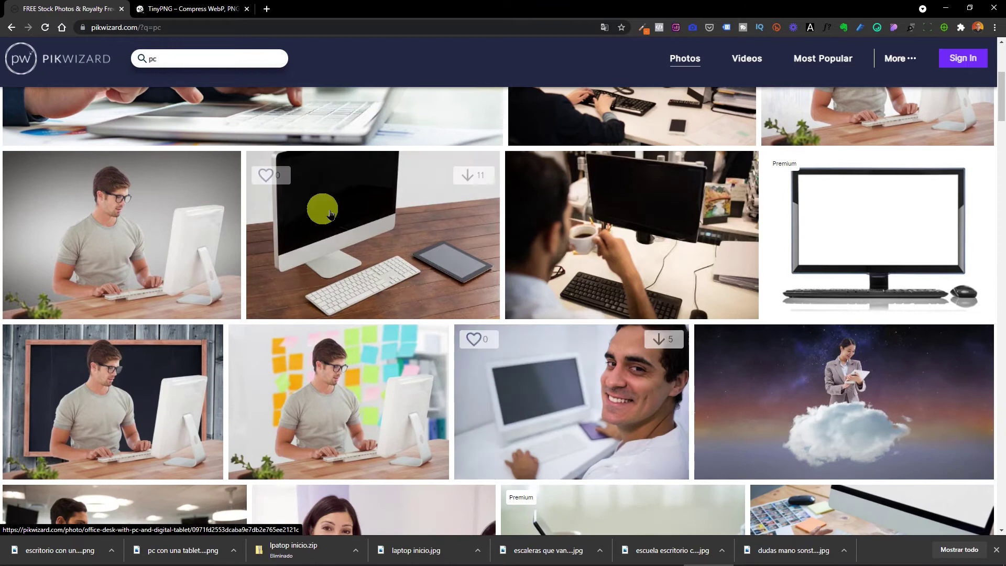
pyautogui.click(387, 236)
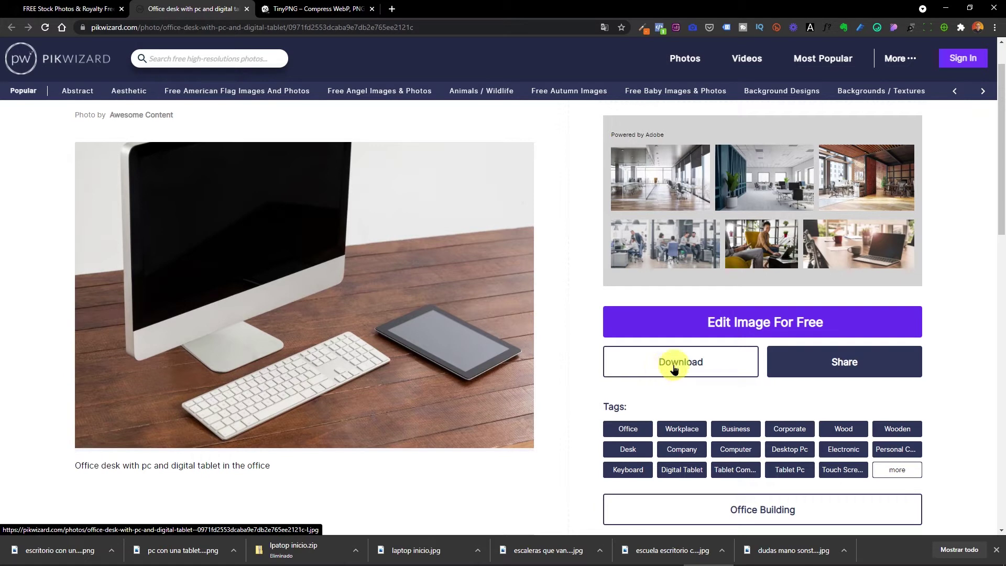
pyautogui.click(675, 367)
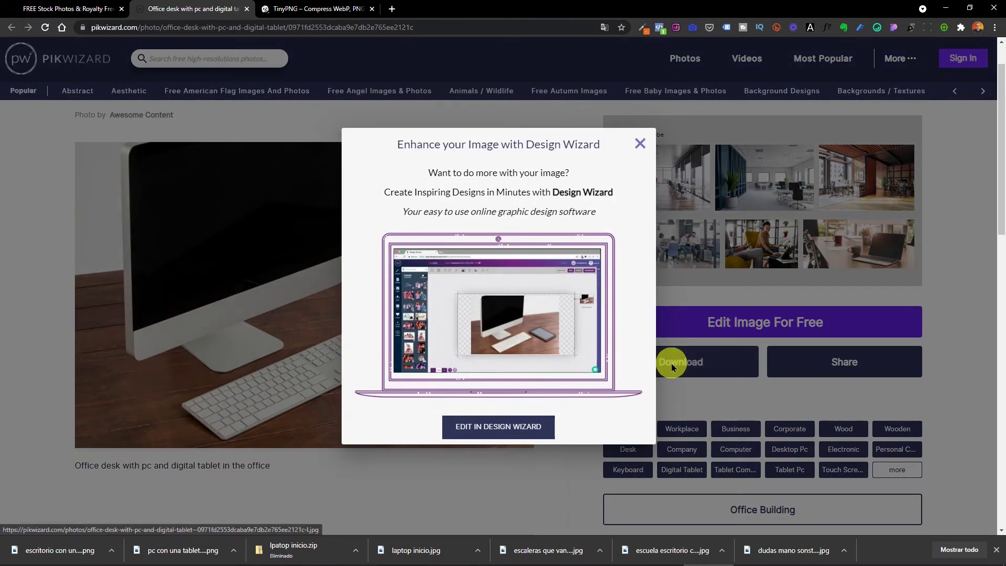
pyautogui.click(640, 144)
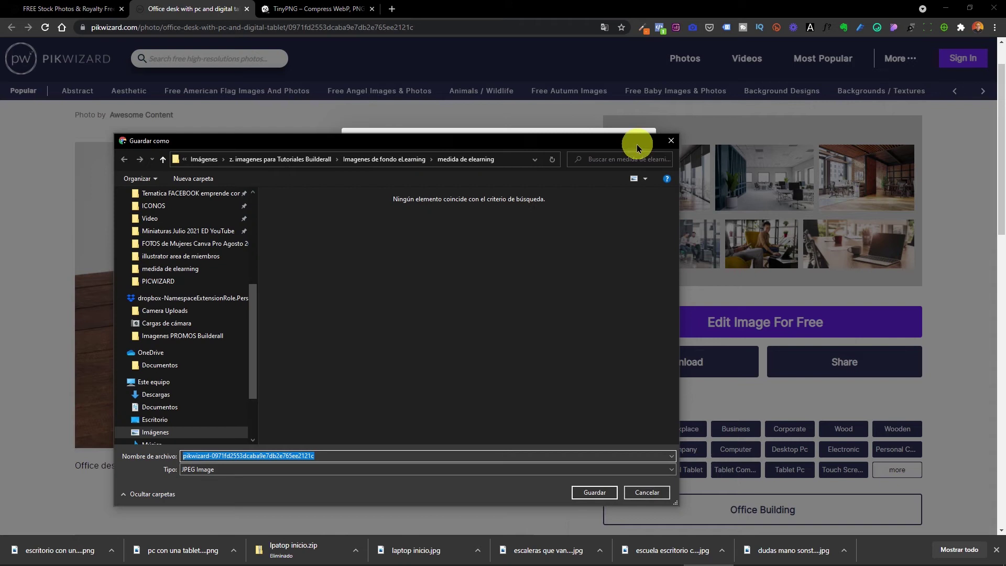
pyautogui.press('Escape')
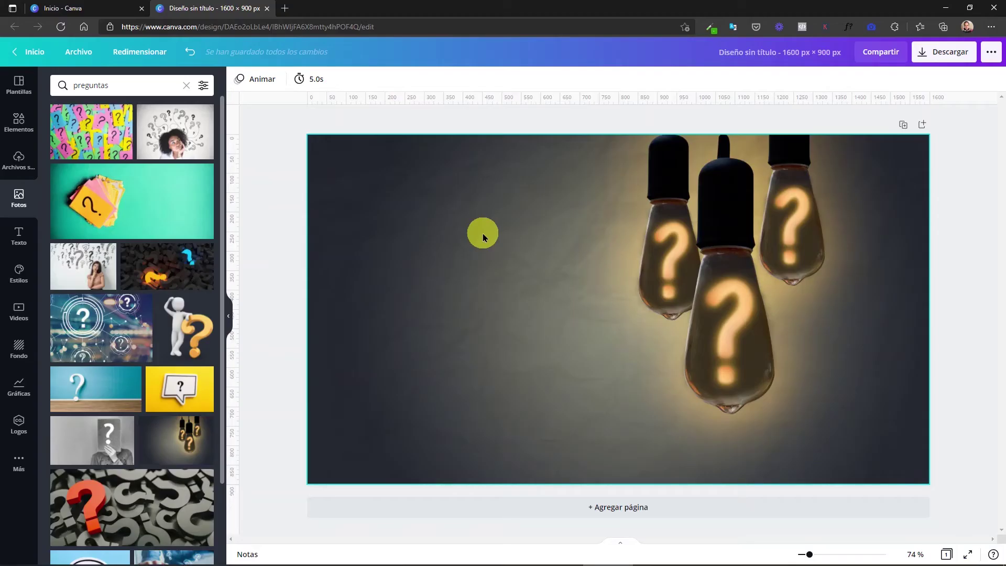
# Upload the "prueba pc" image from the folder into the 1600 x 900 px Canva design and set it as the background.
pyautogui.hotkey('alt', 'Tab')
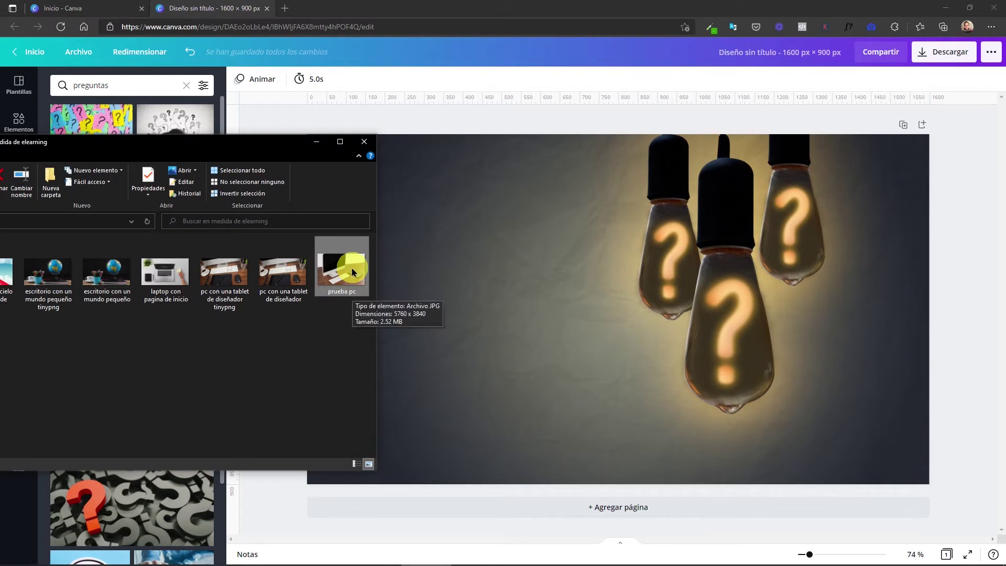
pyautogui.moveTo(352, 272); pyautogui.dragTo(628, 270)
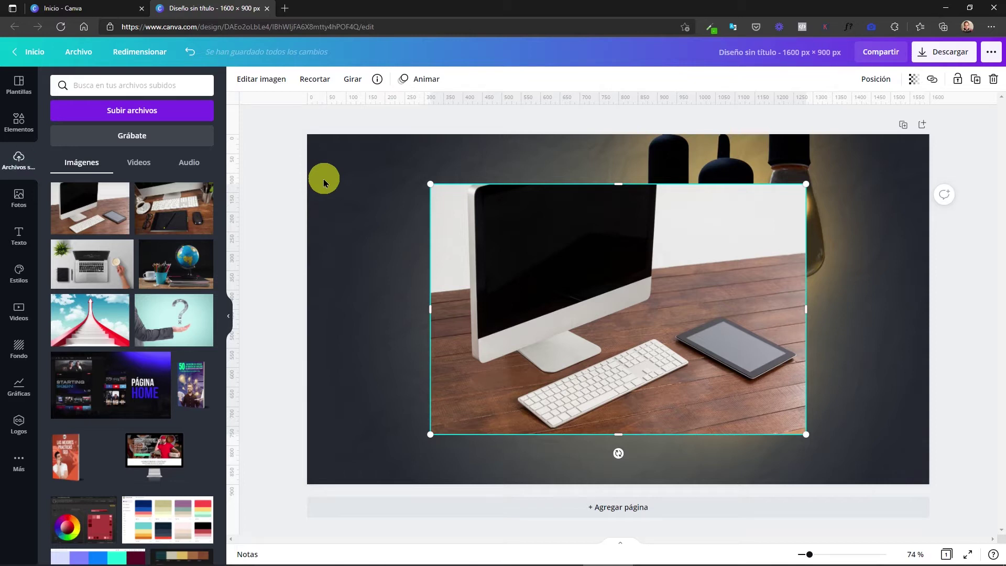
pyautogui.rightClick(681, 283)
pyautogui.click(713, 507)
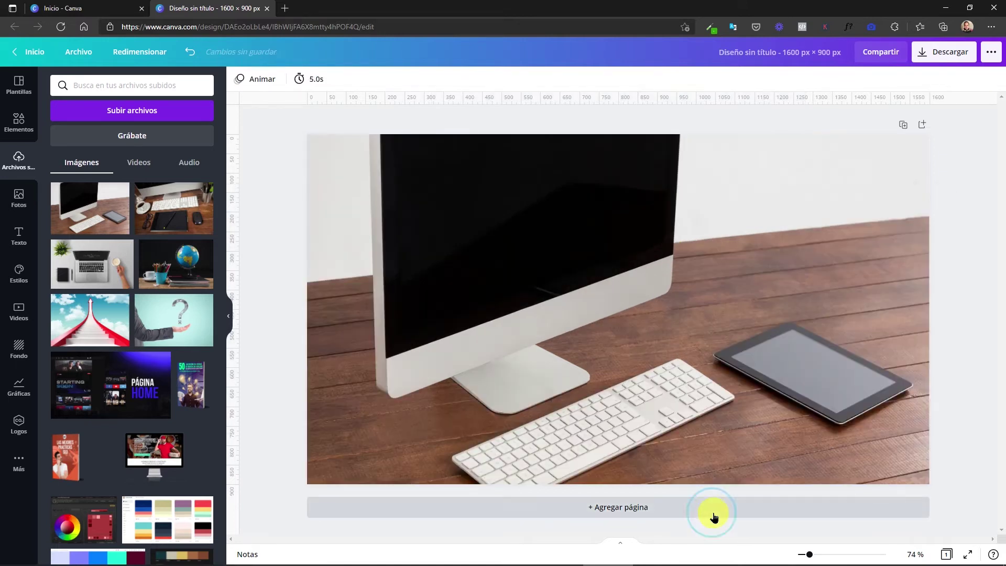
# Reposition the desk photo vertically inside the background crop, shifting it slightly downward.
pyautogui.doubleClick(643, 285)
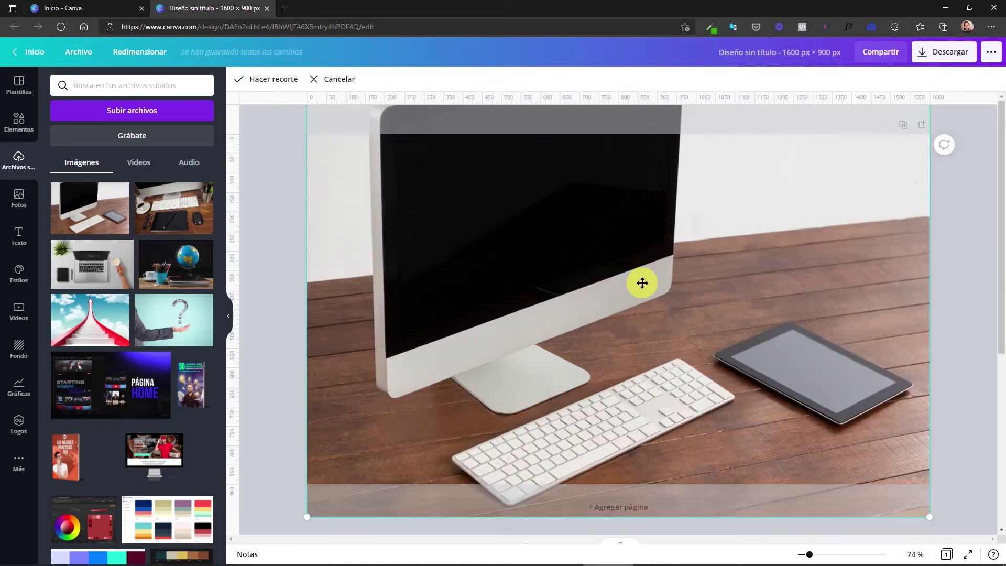
pyautogui.moveTo(627, 277); pyautogui.dragTo(627, 307)
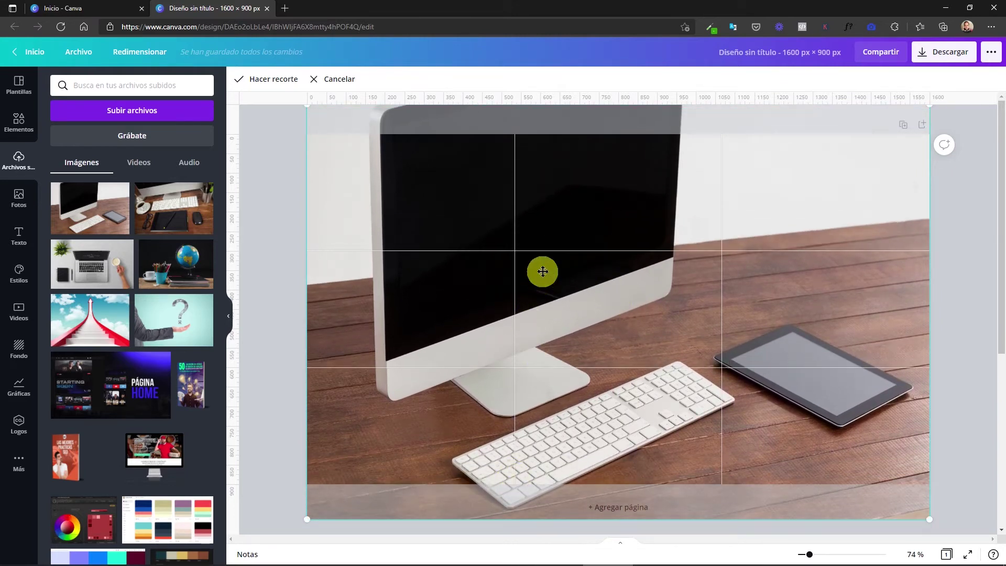
pyautogui.moveTo(571, 283); pyautogui.dragTo(573, 295)
pyautogui.click(946, 215)
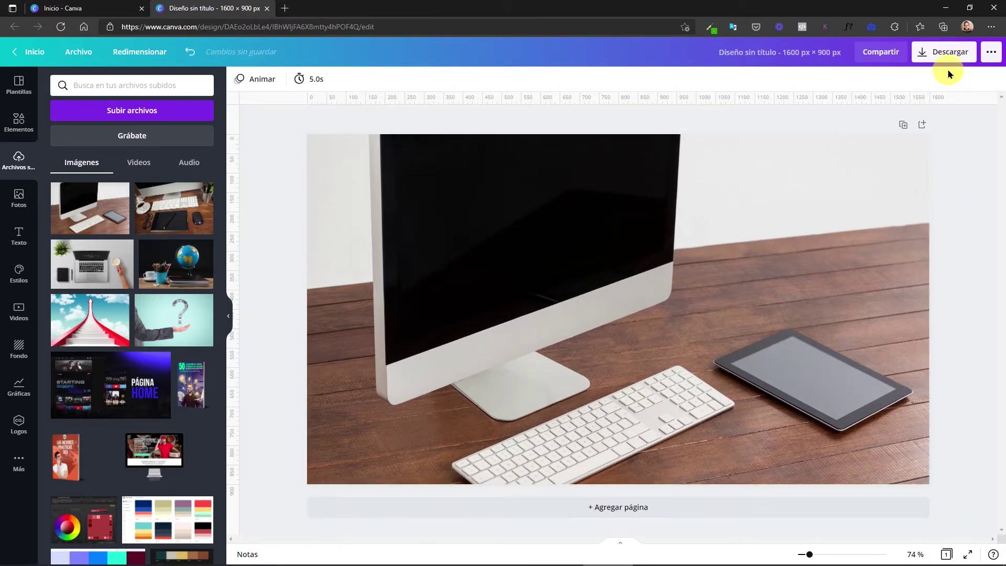
# In the Builderall course editor, upload "pc con una tablet de diseñador tinypng" as the main page's background image.
pyautogui.hotkey('alt', 'Tab')
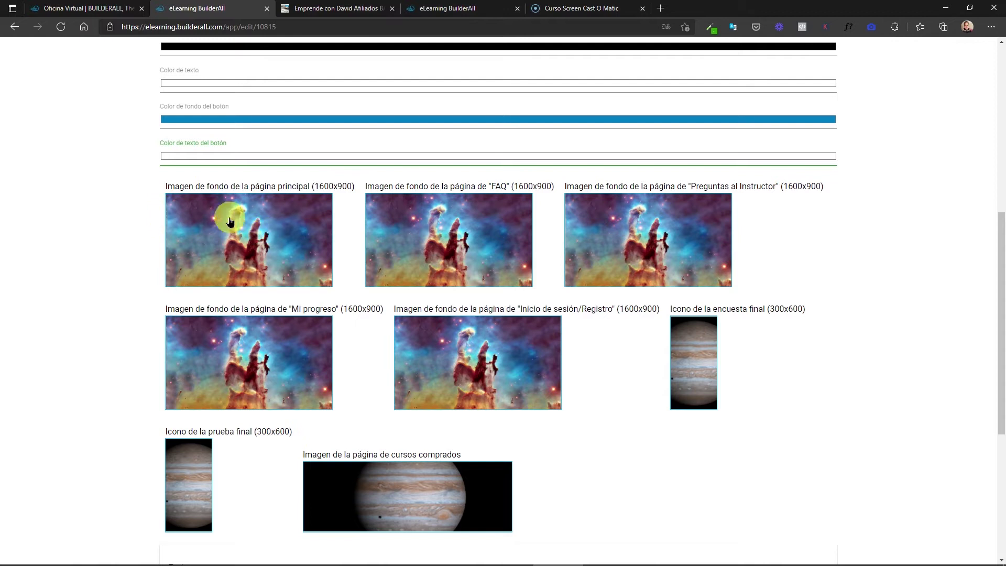
pyautogui.click(245, 251)
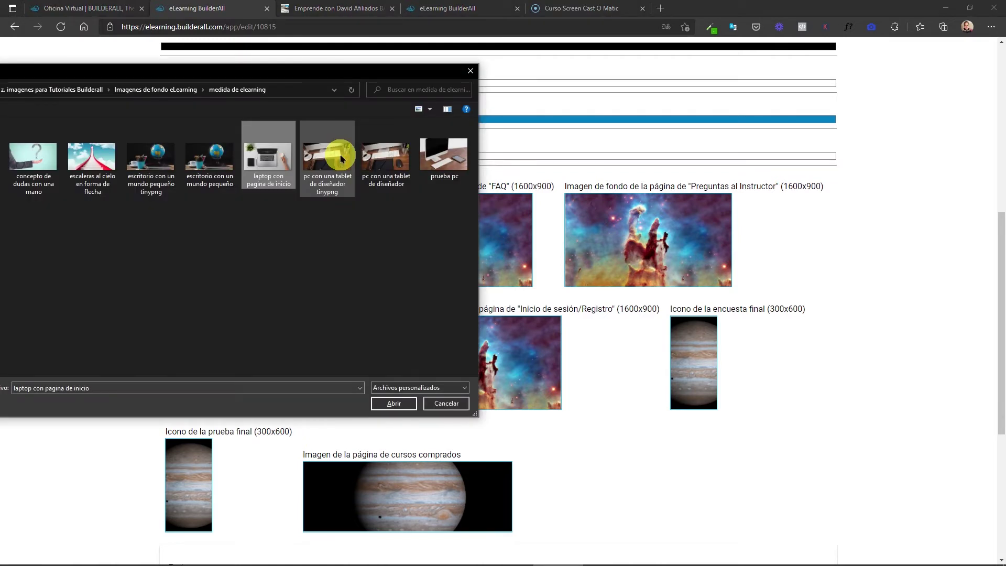
pyautogui.moveTo(390, 155)
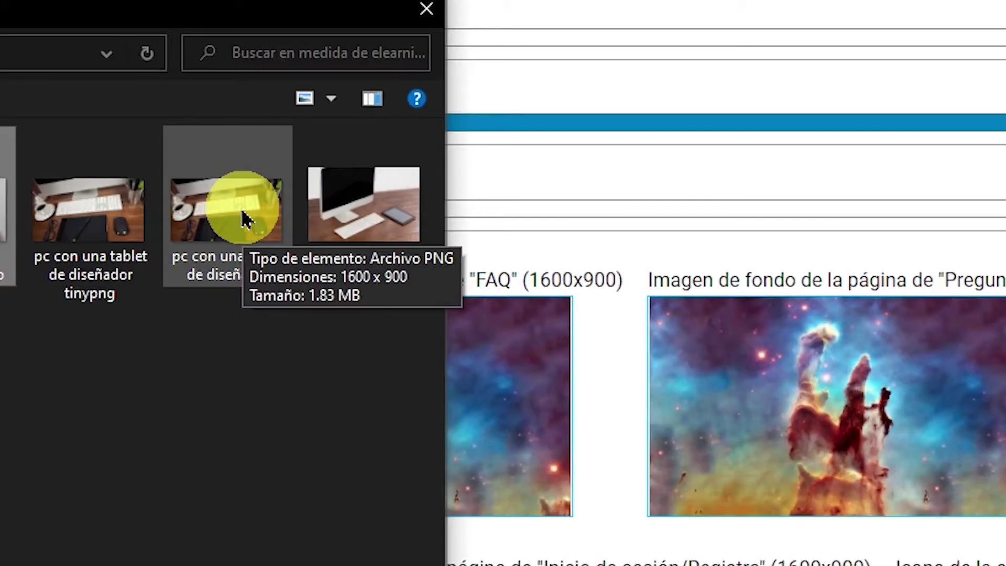
pyautogui.moveTo(74, 226)
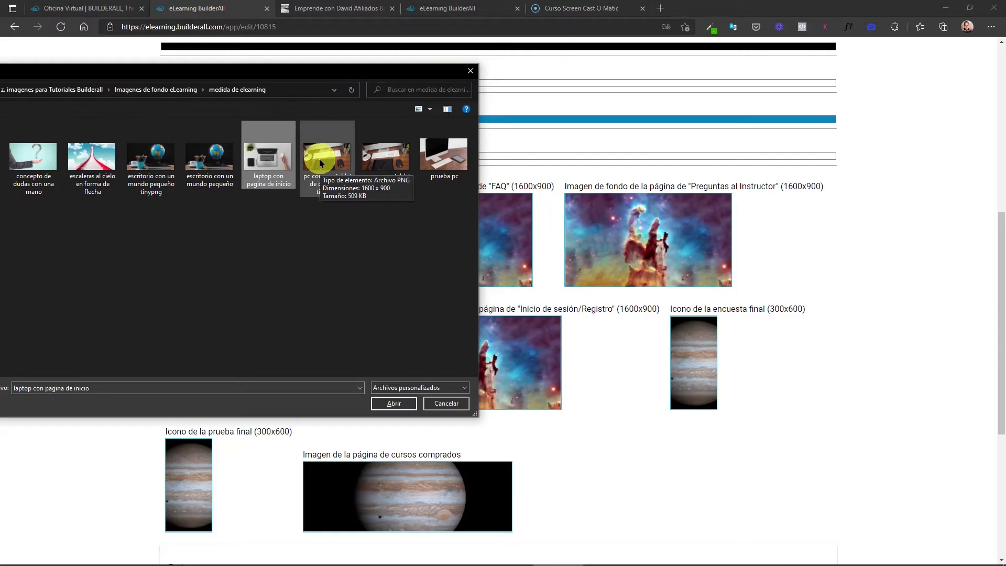
pyautogui.click(322, 162)
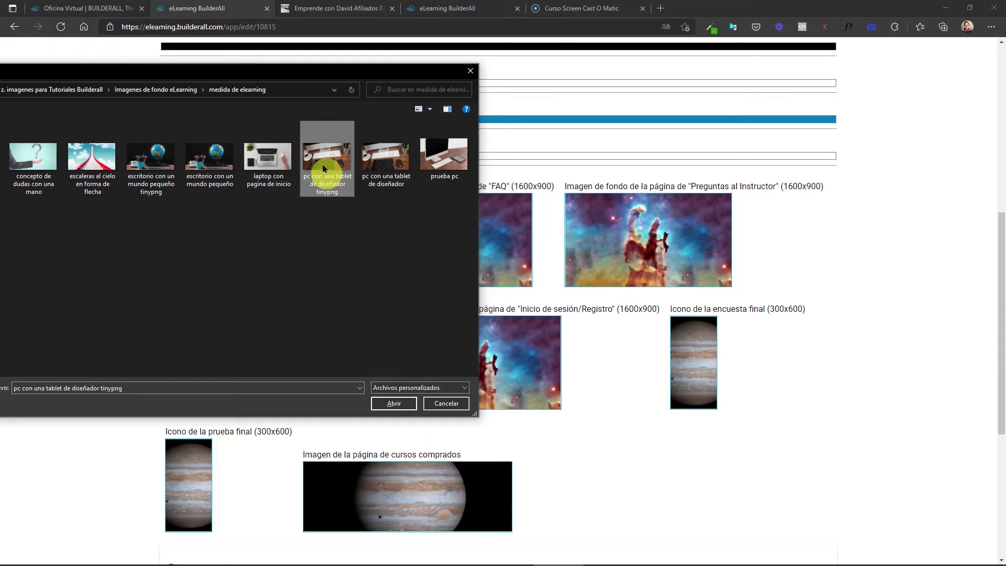
pyautogui.click(385, 404)
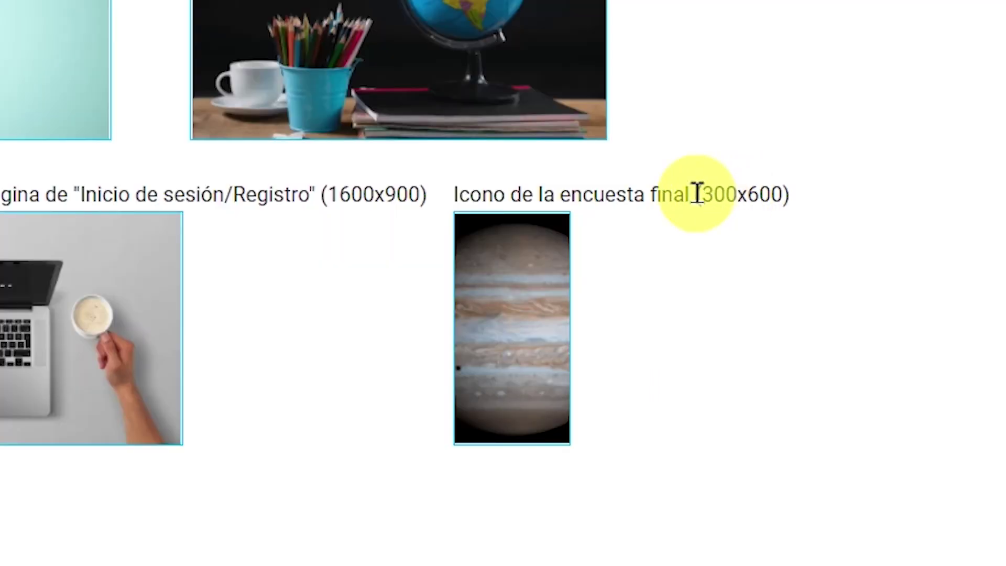
# Check the size required for the final survey icon and create a new 300 x 600 px custom-size design in Canva.
pyautogui.moveTo(768, 309); pyautogui.dragTo(807, 310)
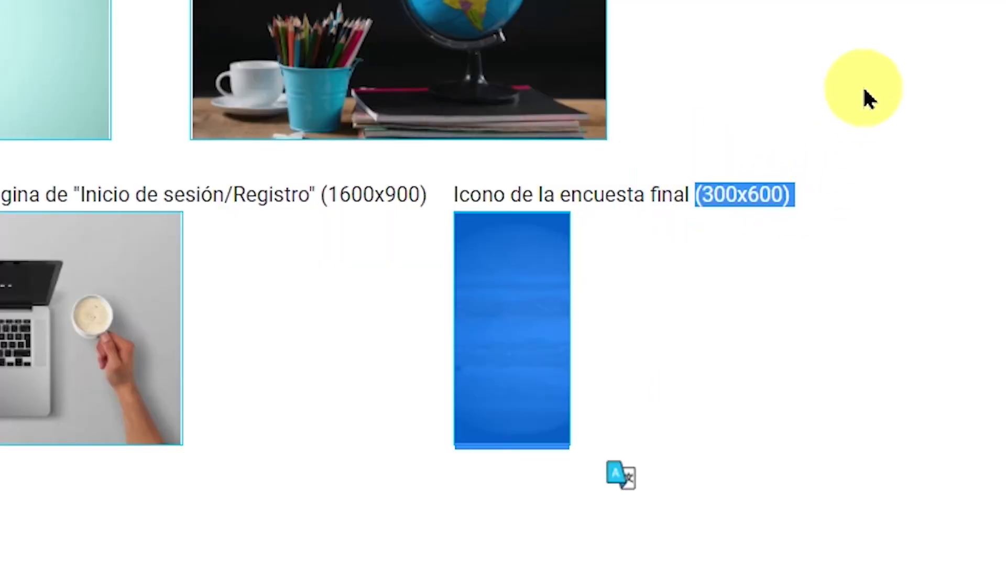
pyautogui.click(854, 104)
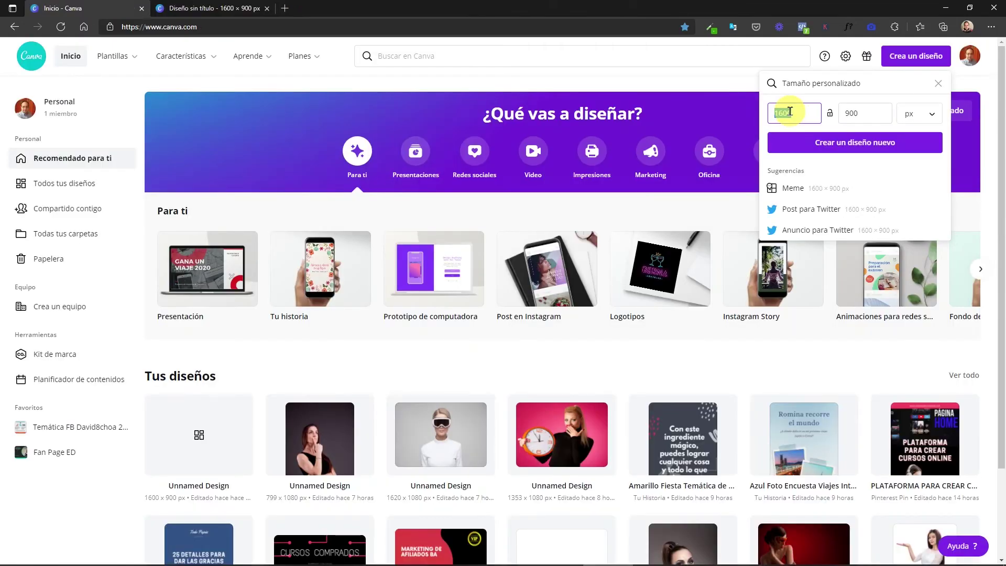
pyautogui.press('BackSpace')
pyautogui.write('300')
pyautogui.doubleClick(849, 111)
pyautogui.write('600')
pyautogui.press('Return')
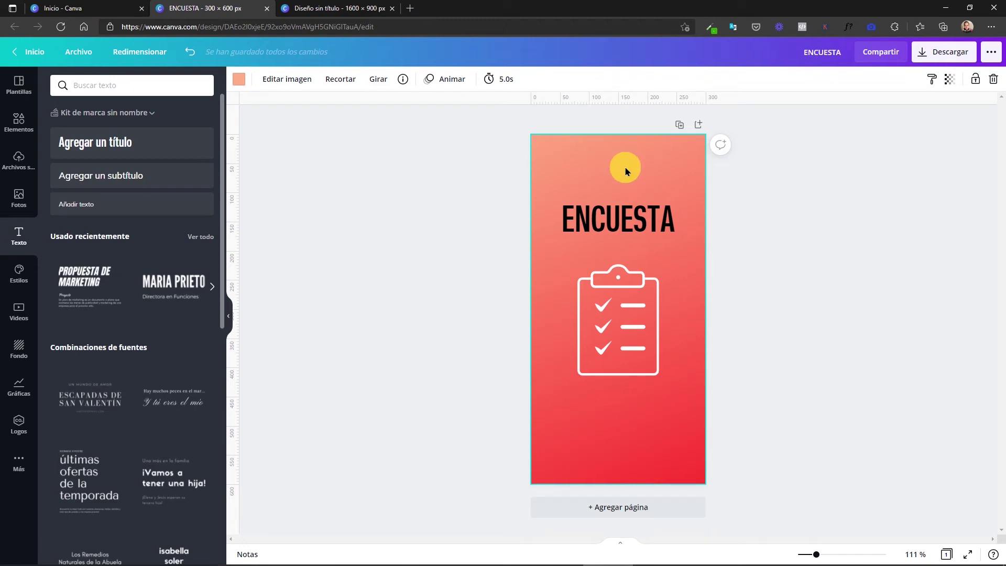
# Download the ENCUESTA design as a PNG file.
pyautogui.click(944, 51)
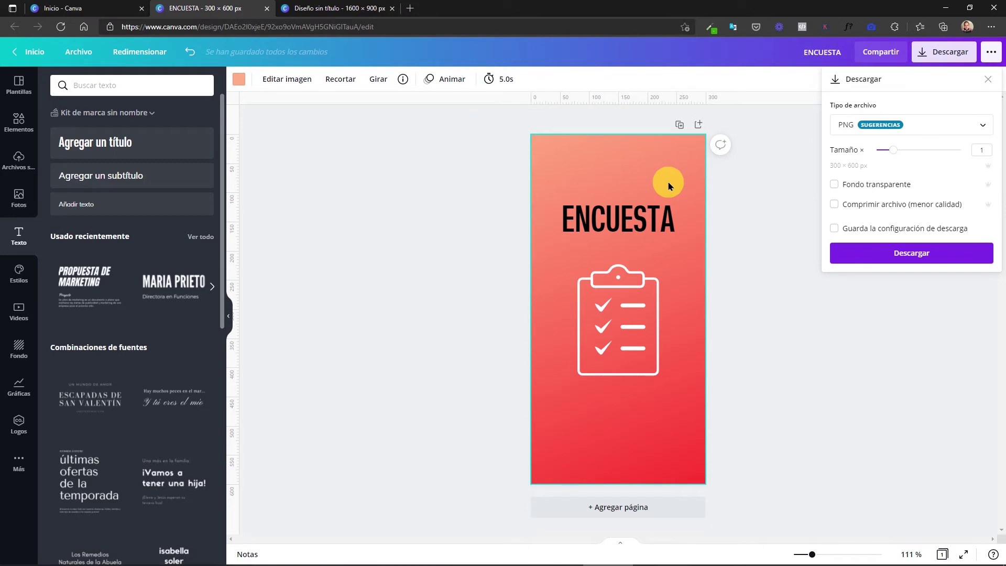
pyautogui.click(879, 130)
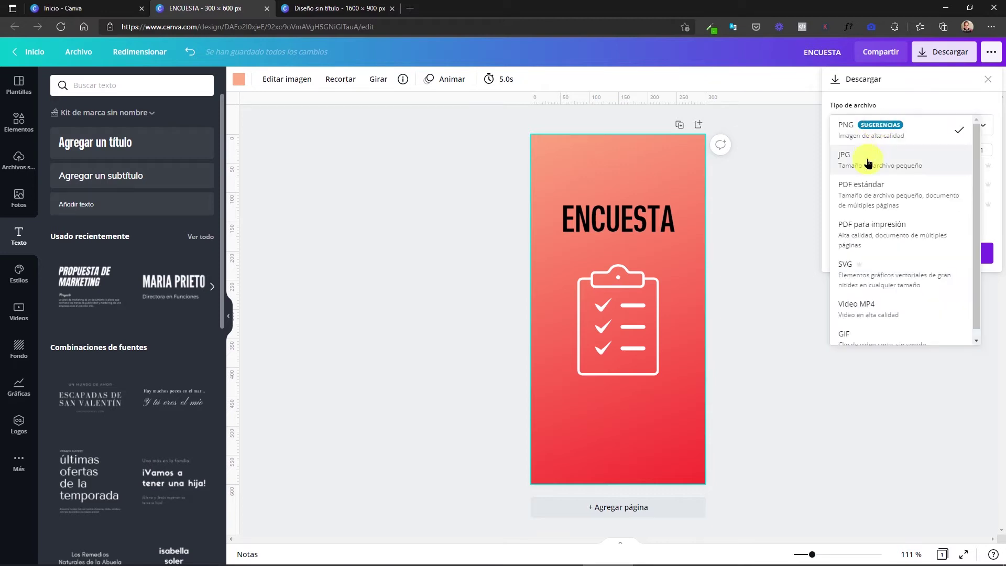
pyautogui.click(878, 130)
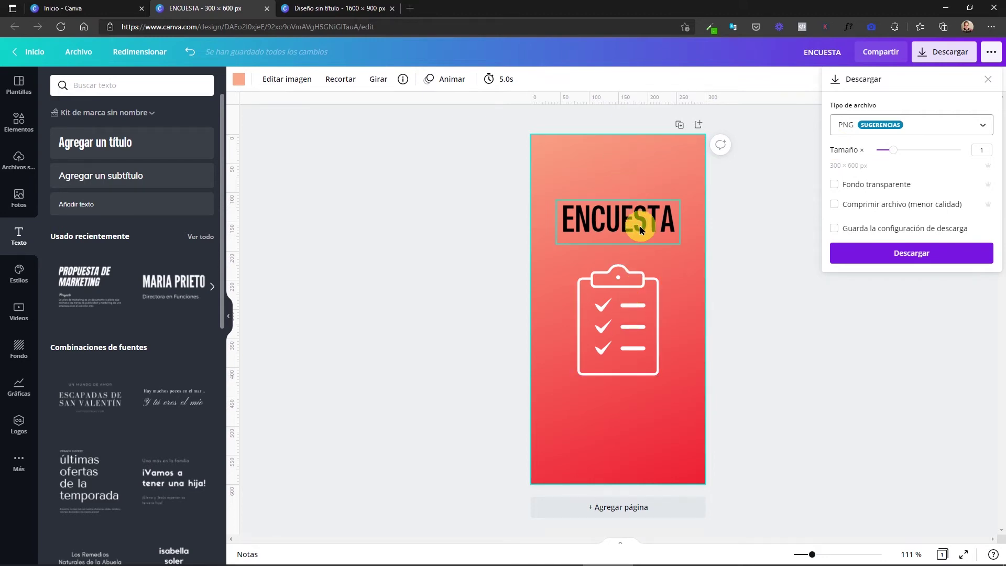
pyautogui.click(901, 256)
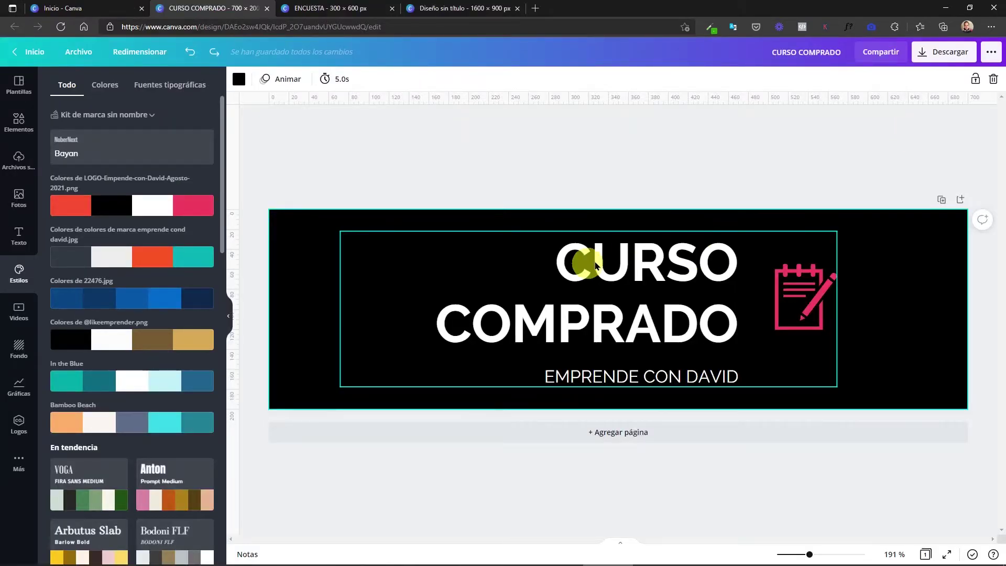
# Check the download options of the CURSO COMPRADO design and browse the templates available for its size.
pyautogui.click(948, 53)
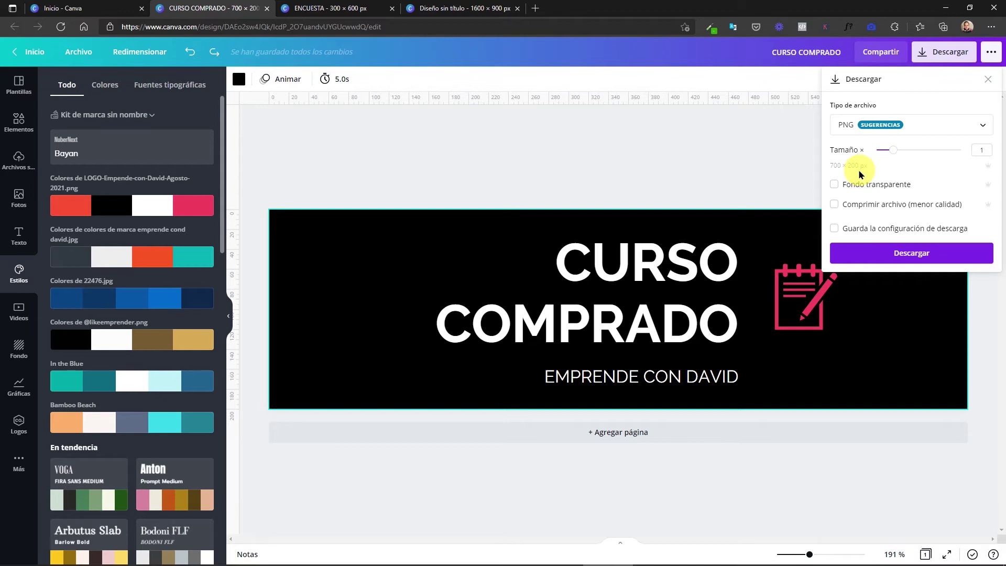
pyautogui.click(21, 83)
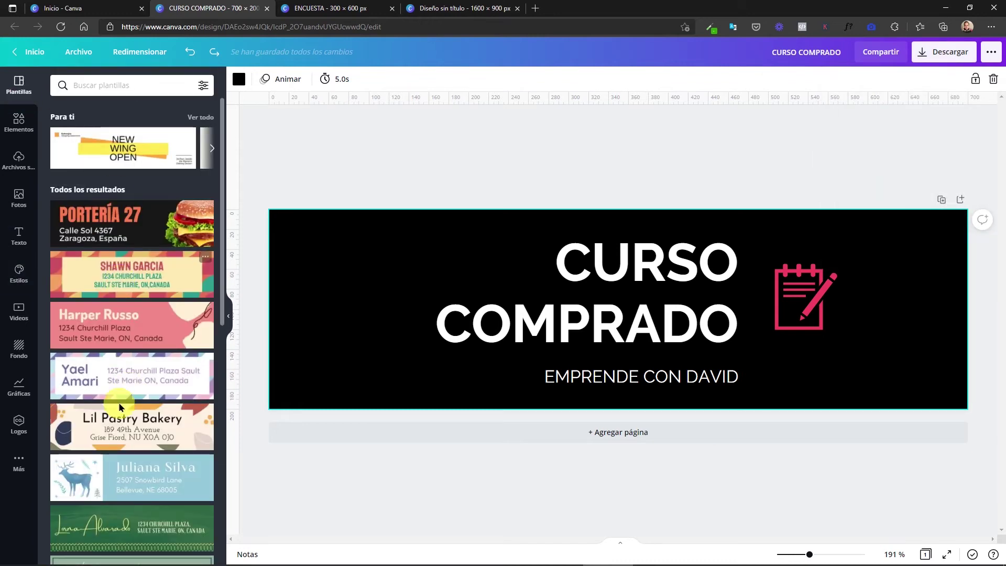
pyautogui.scroll(-10, 120, 408)
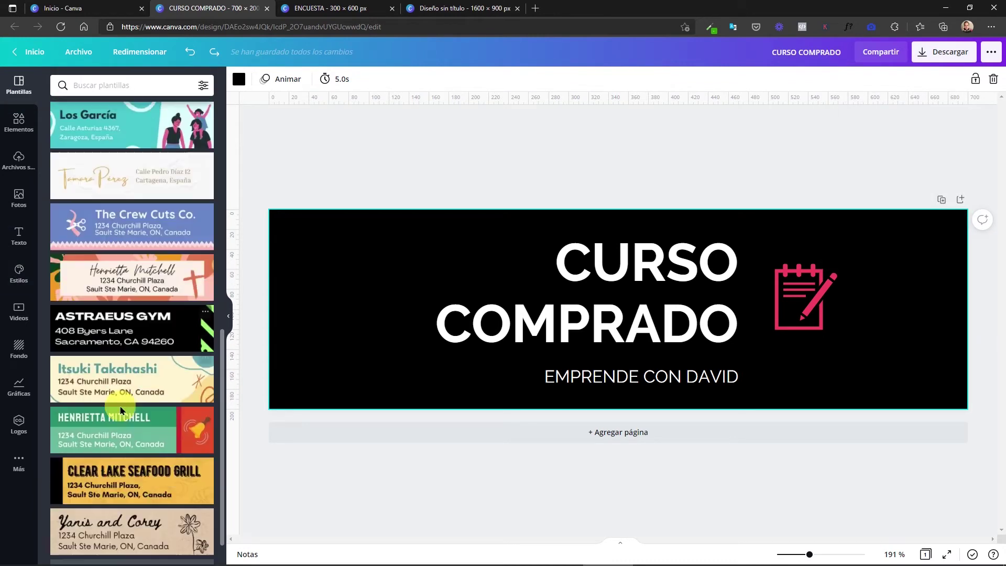
pyautogui.scroll(-1, 120, 410)
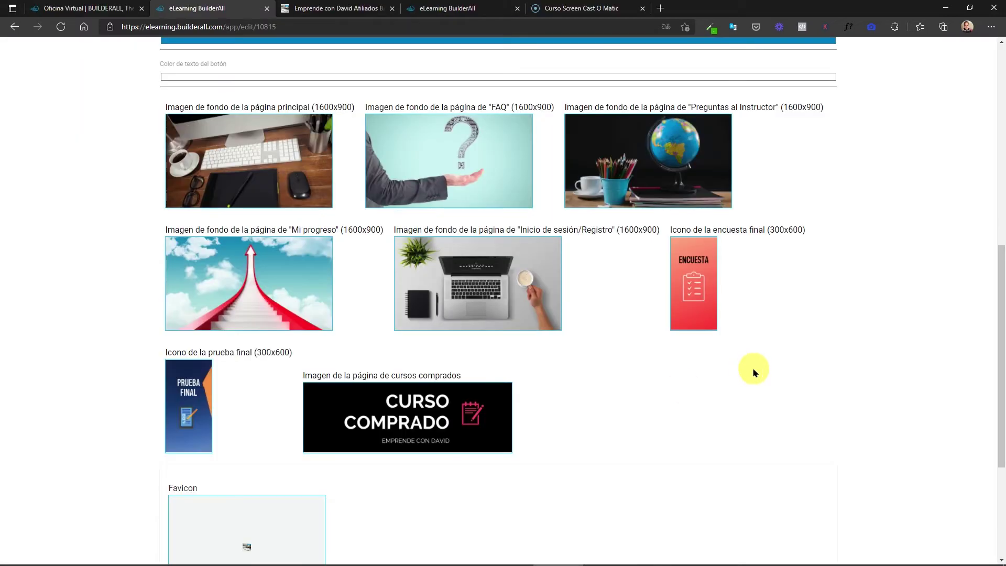
# Return to the Builderall course editor and save the course with its custom images.
pyautogui.scroll(15, 753, 367)
pyautogui.click(628, 54)
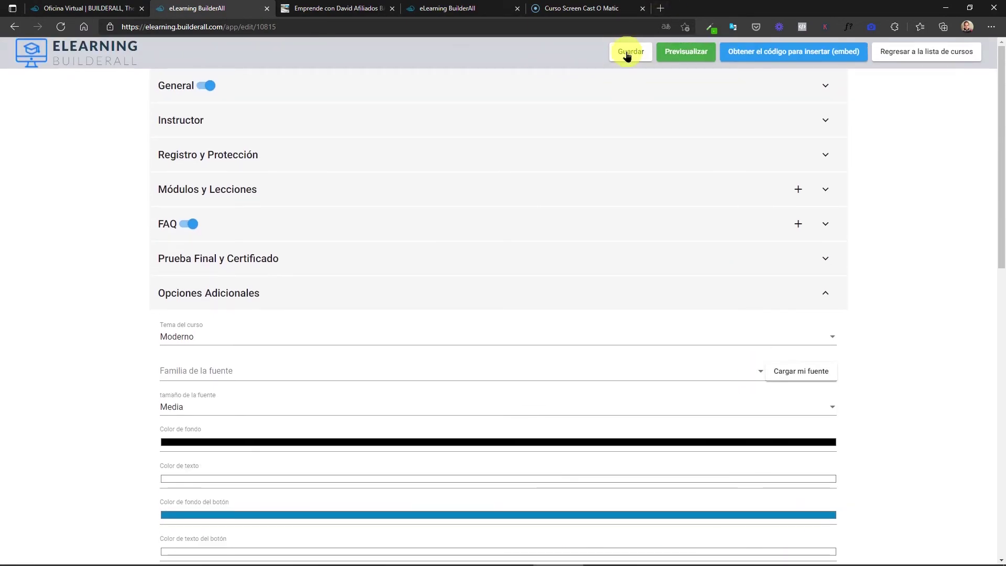
# Review the course's color settings, then browse palettes on Color Hunt and open the one with #FDD2BF, #FF6B6B, #B61919 and #012443.
pyautogui.scroll(-5, 416, 401)
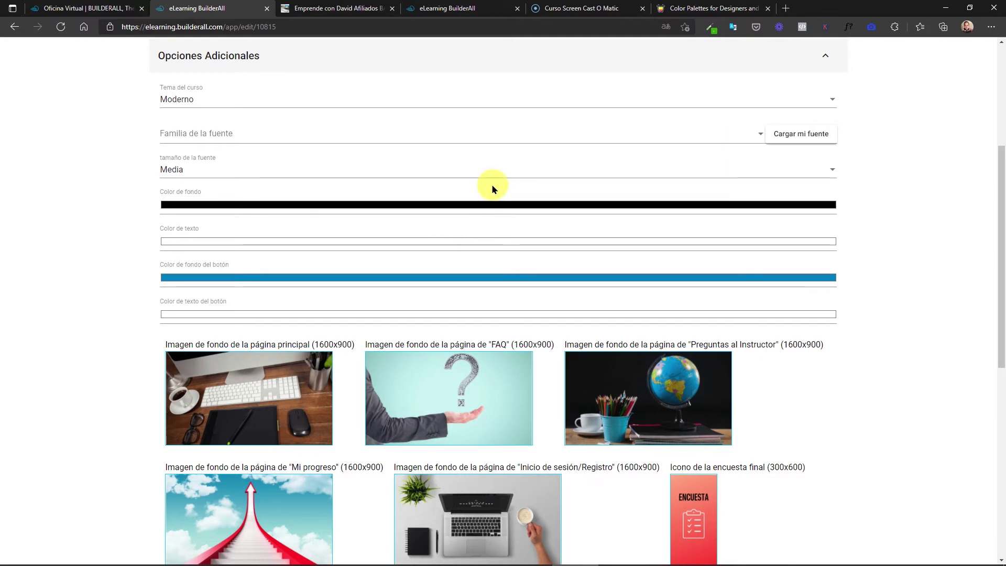
pyautogui.hotkey('ctrl', '6')
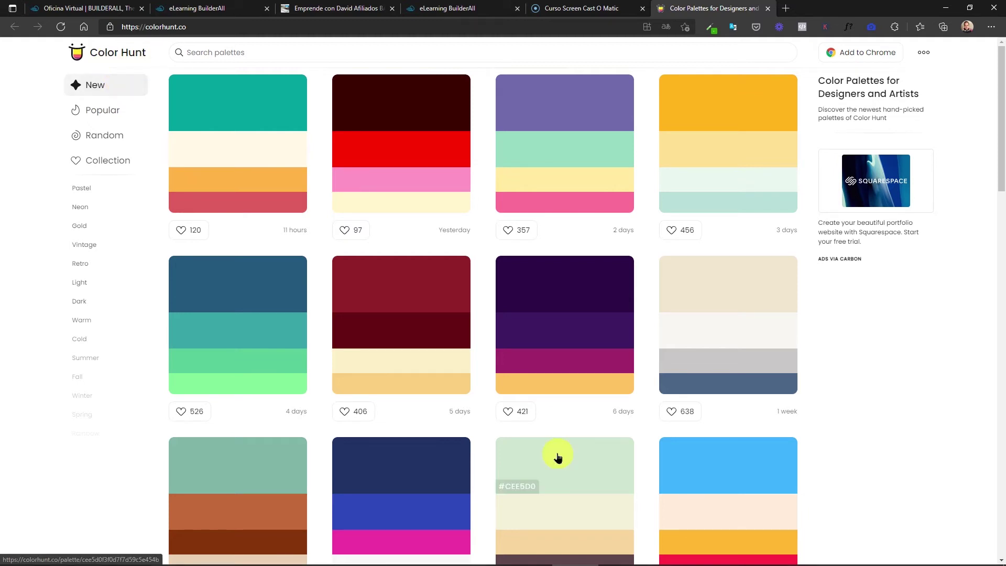
pyautogui.scroll(-7, 557, 457)
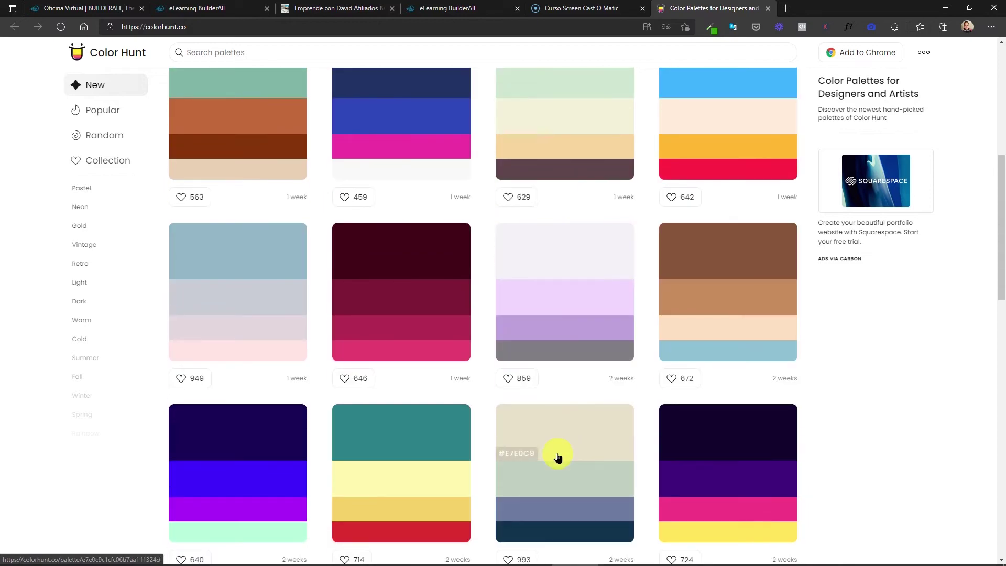
pyautogui.scroll(-3, 558, 457)
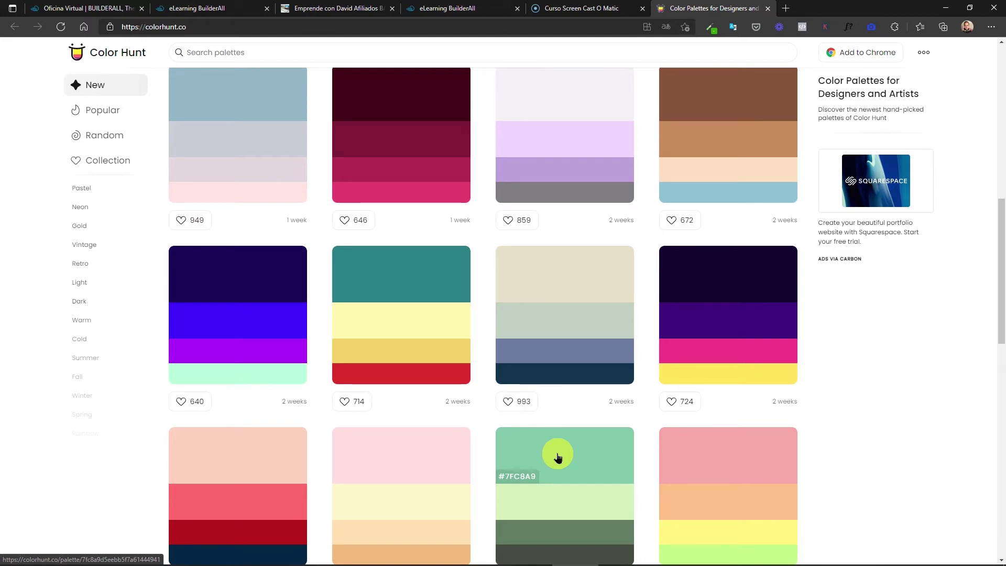
pyautogui.scroll(-6, 269, 203)
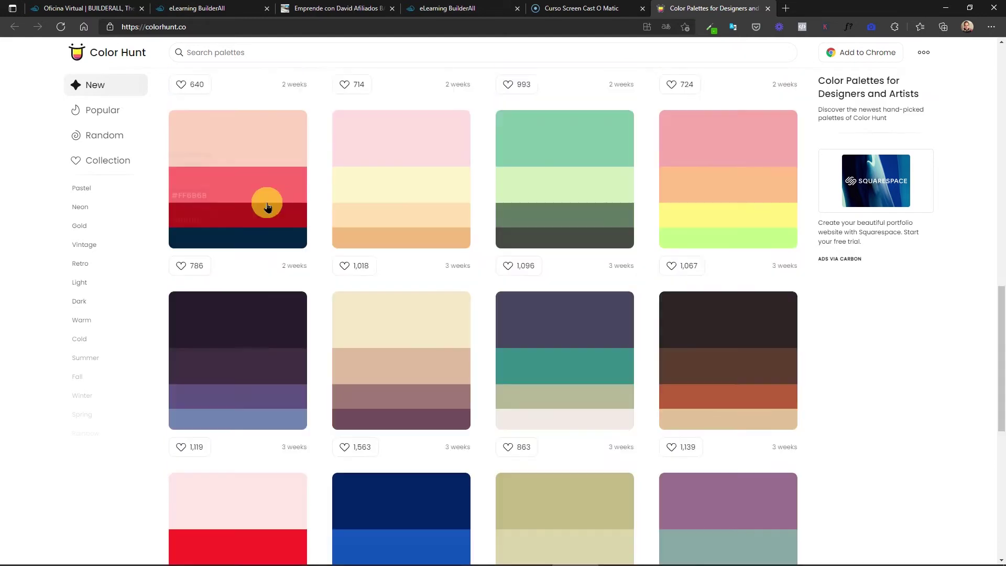
pyautogui.click(246, 245)
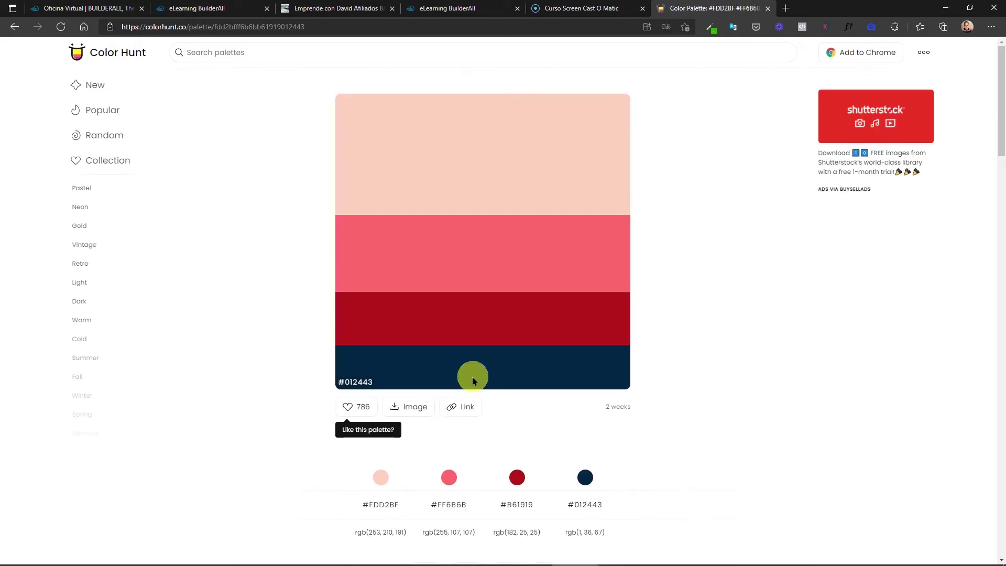
# Sample the palette's navy, dark red and peach colors with the page color picker.
pyautogui.click(714, 33)
pyautogui.click(709, 41)
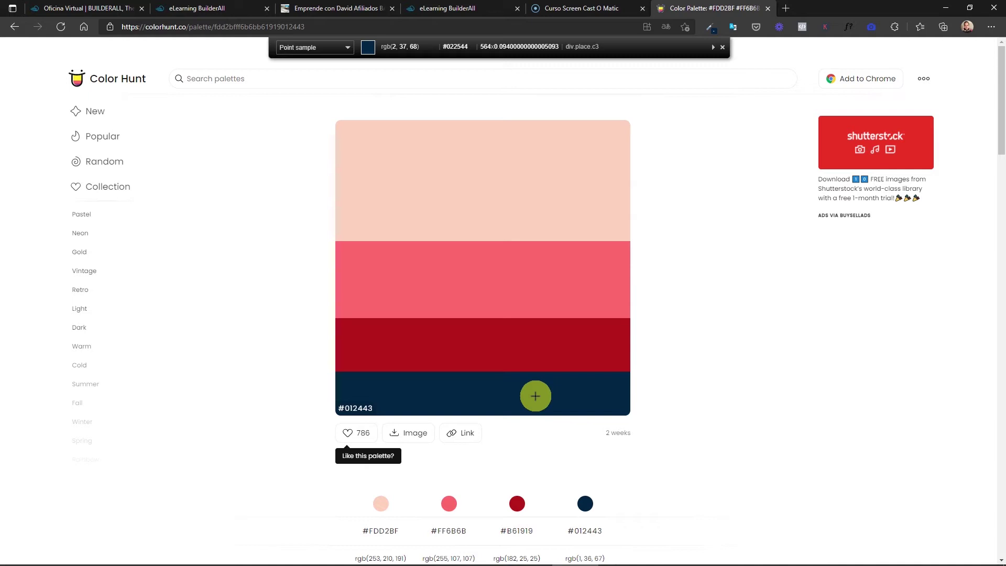
pyautogui.click(536, 396)
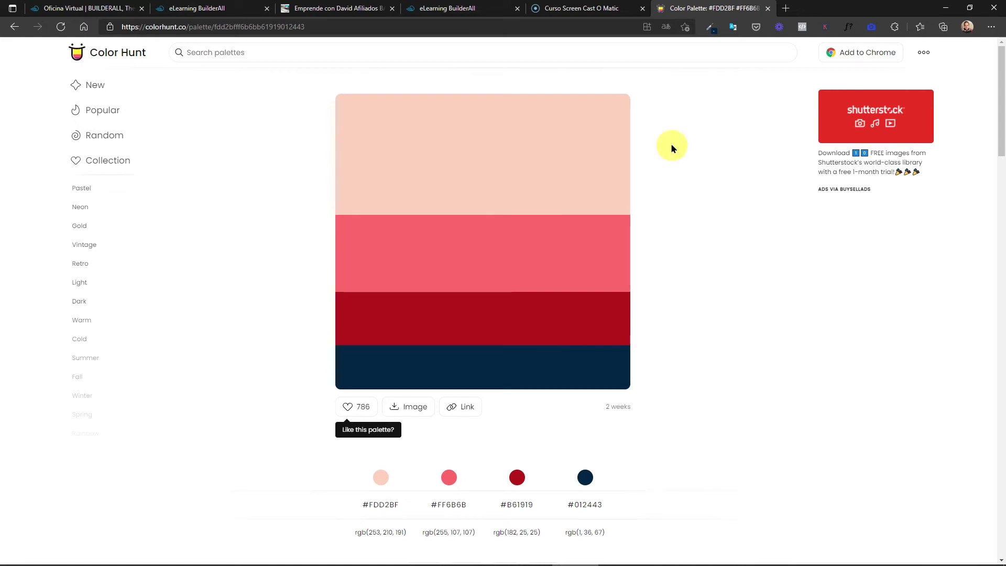
pyautogui.click(710, 27)
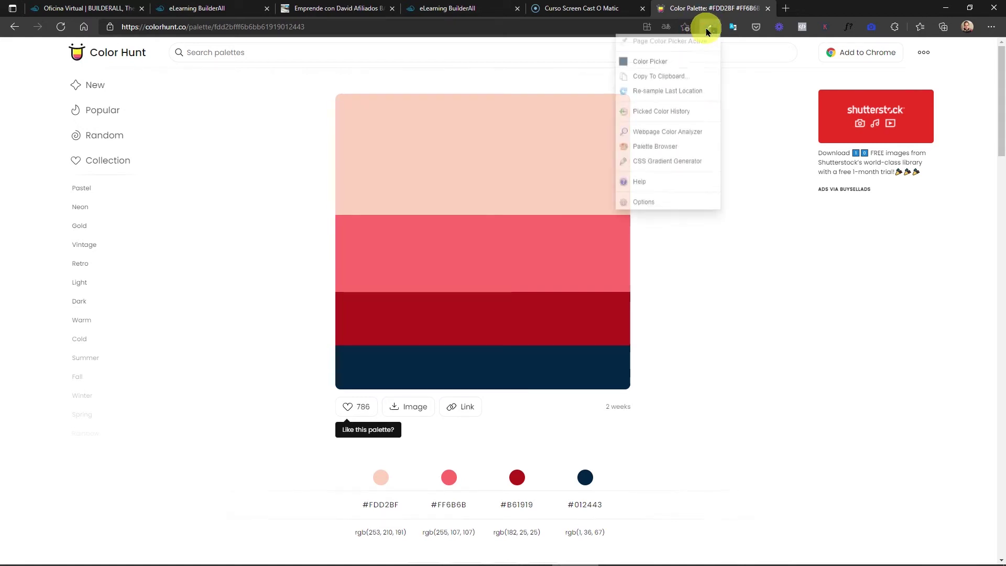
pyautogui.click(711, 28)
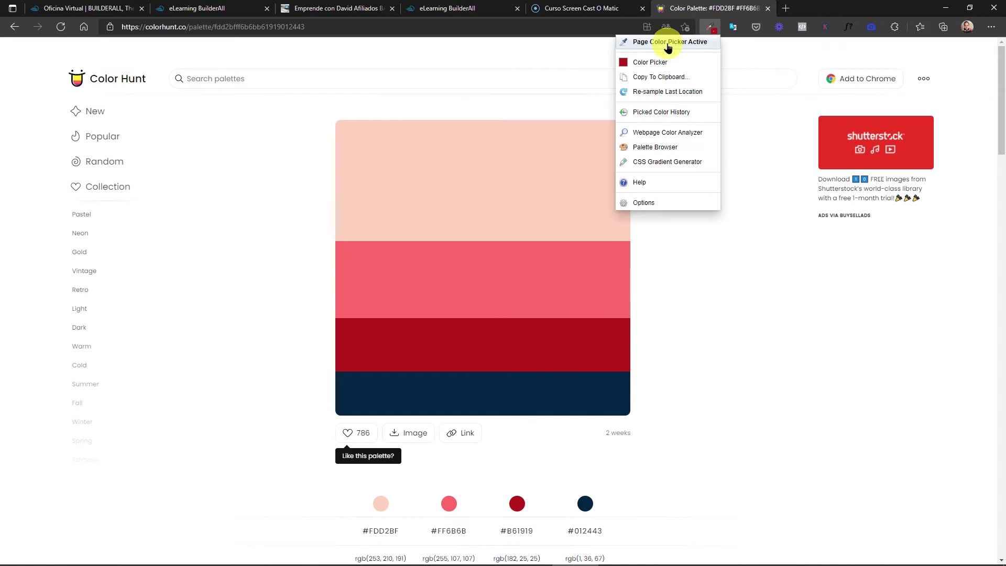
pyautogui.click(667, 40)
pyautogui.click(509, 166)
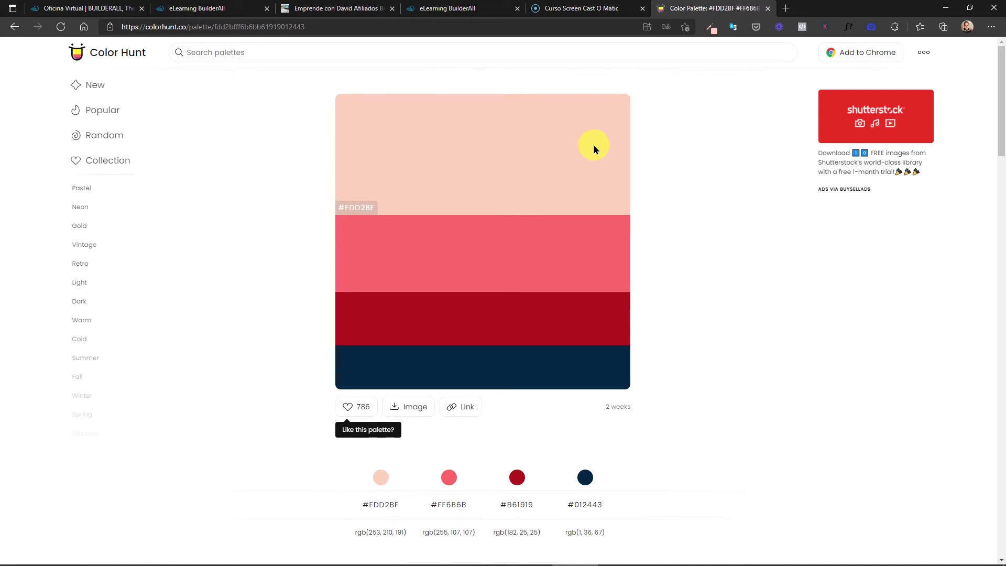
# Return to the Builderall course editor and set the background color selector to HEX format.
pyautogui.hotkey('ctrl', '2')
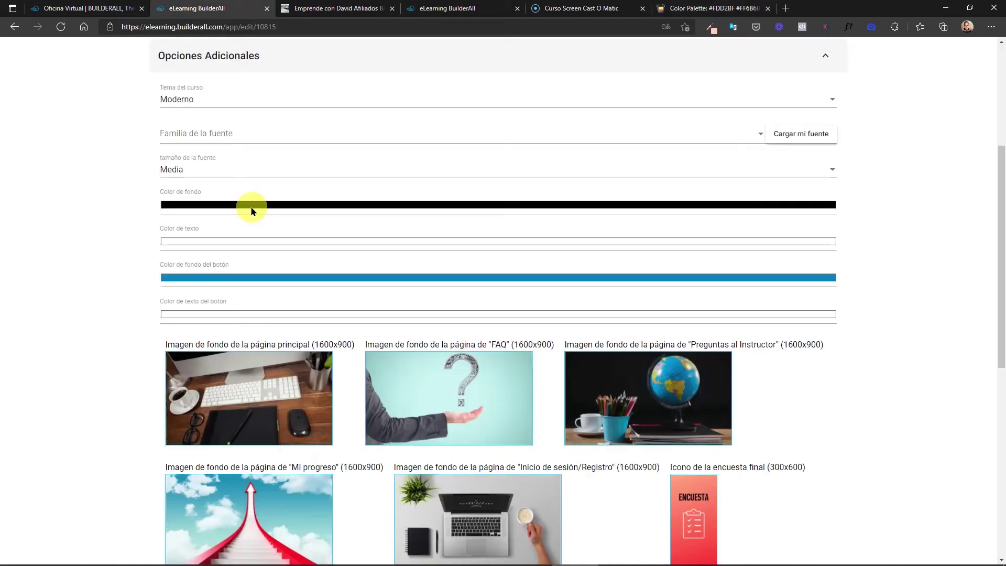
pyautogui.click(221, 206)
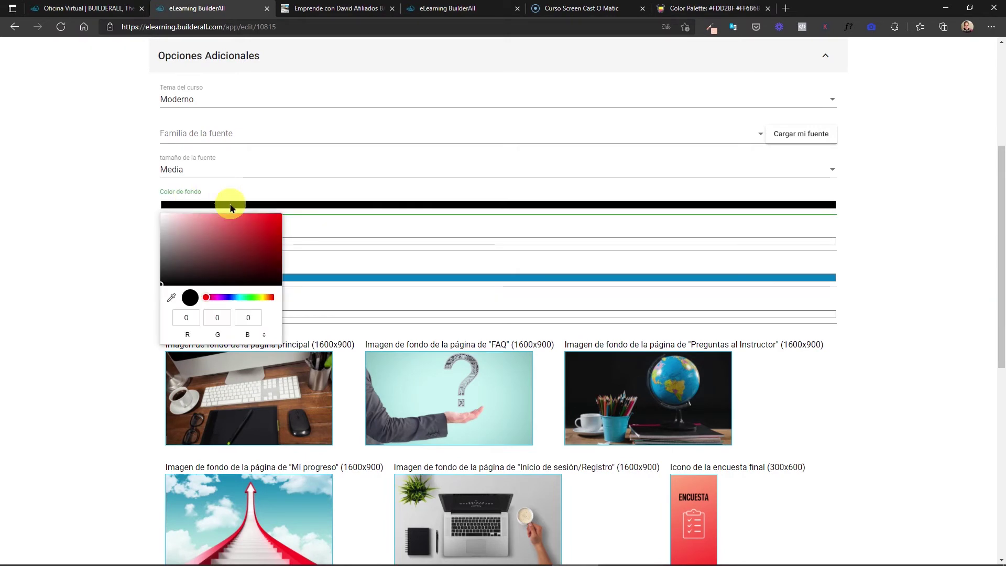
pyautogui.click(228, 205)
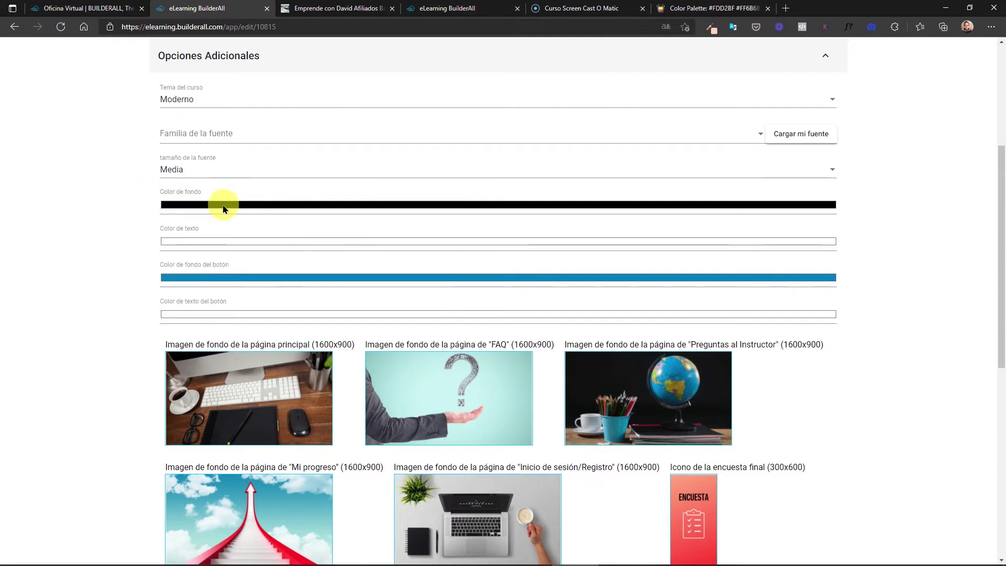
pyautogui.click(224, 207)
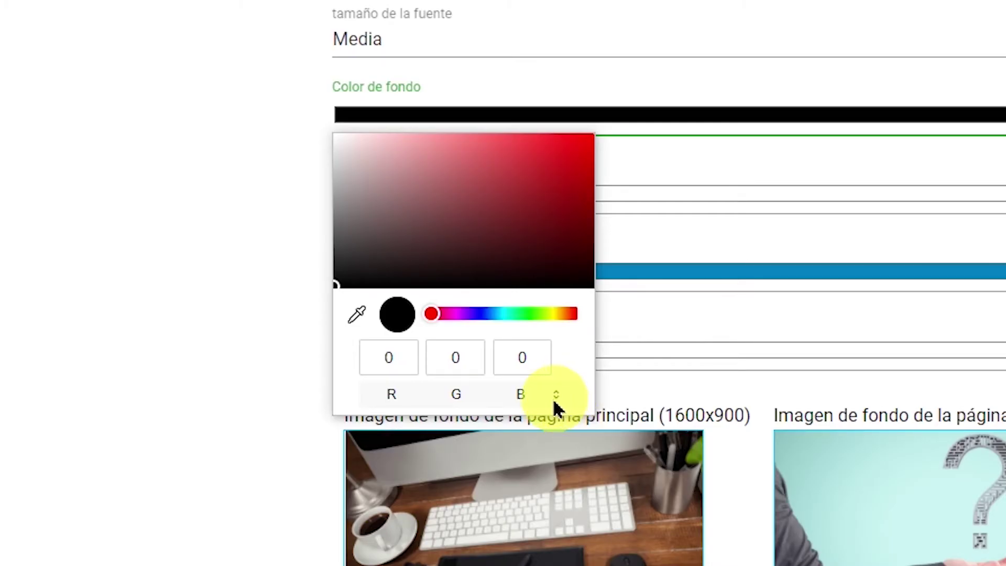
pyautogui.click(554, 396)
pyautogui.click(554, 396)
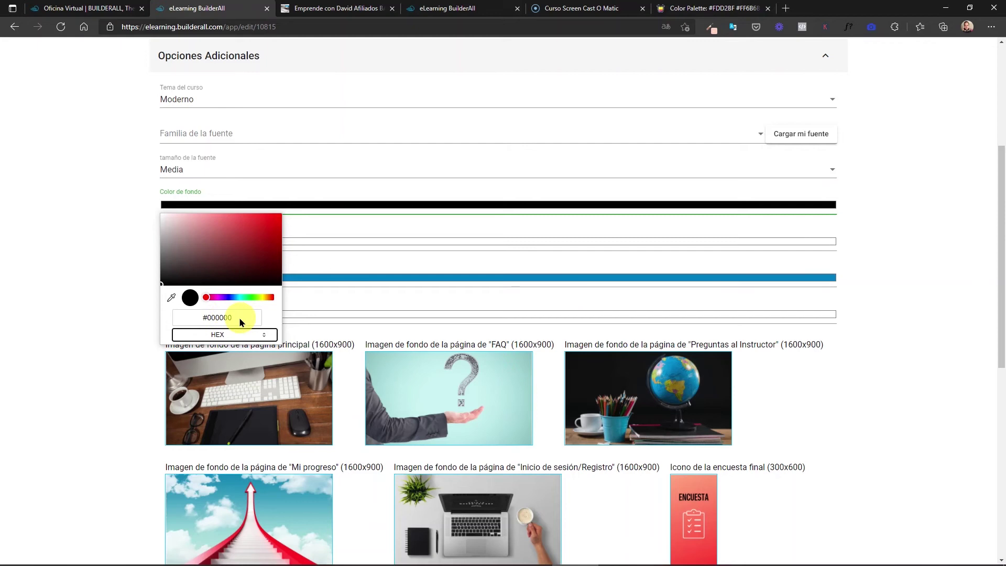
# Choose the navy 022544 from the color picker extension's history and copy its hex code.
pyautogui.click(710, 27)
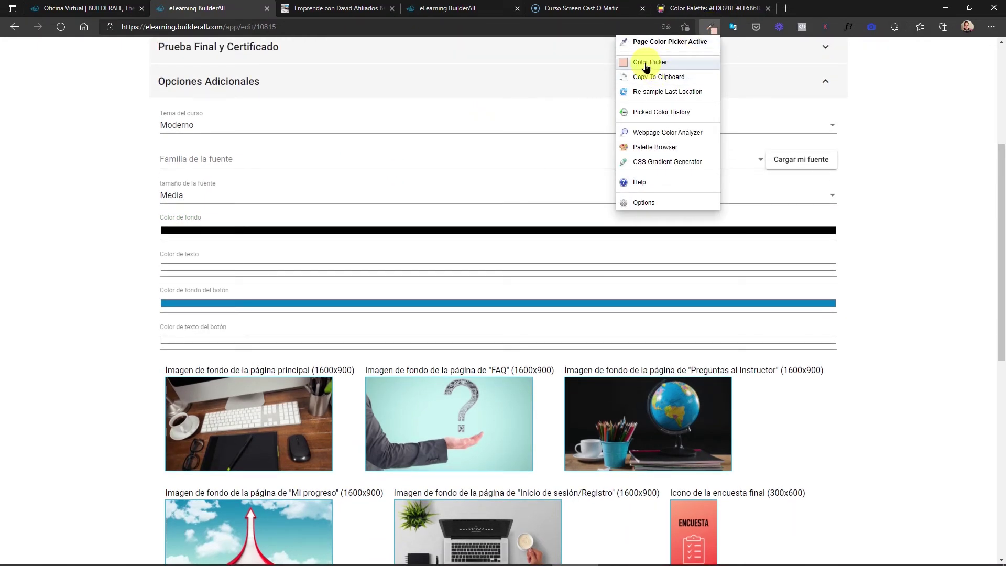
pyautogui.scroll(-1, 643, 69)
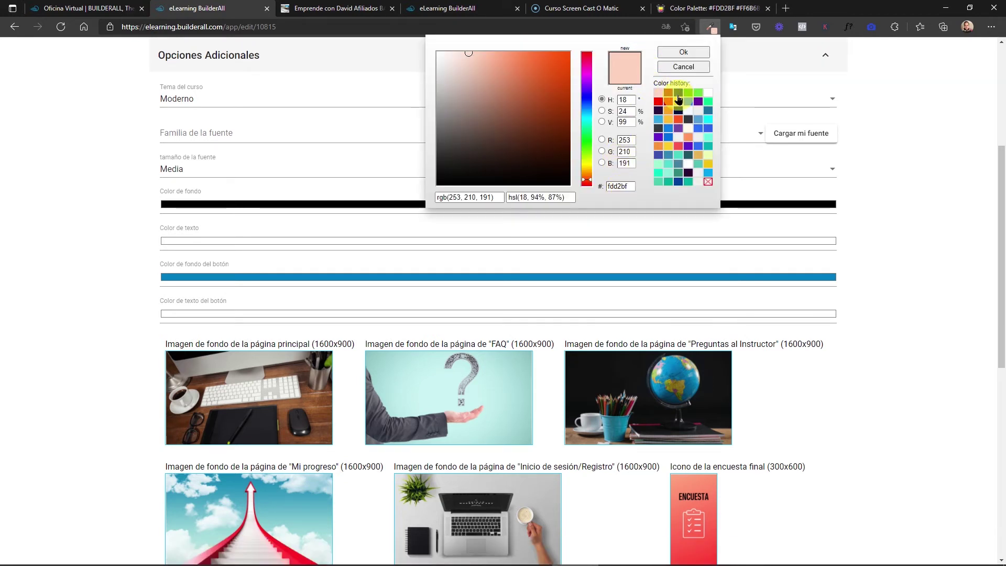
pyautogui.click(678, 93)
pyautogui.doubleClick(627, 185)
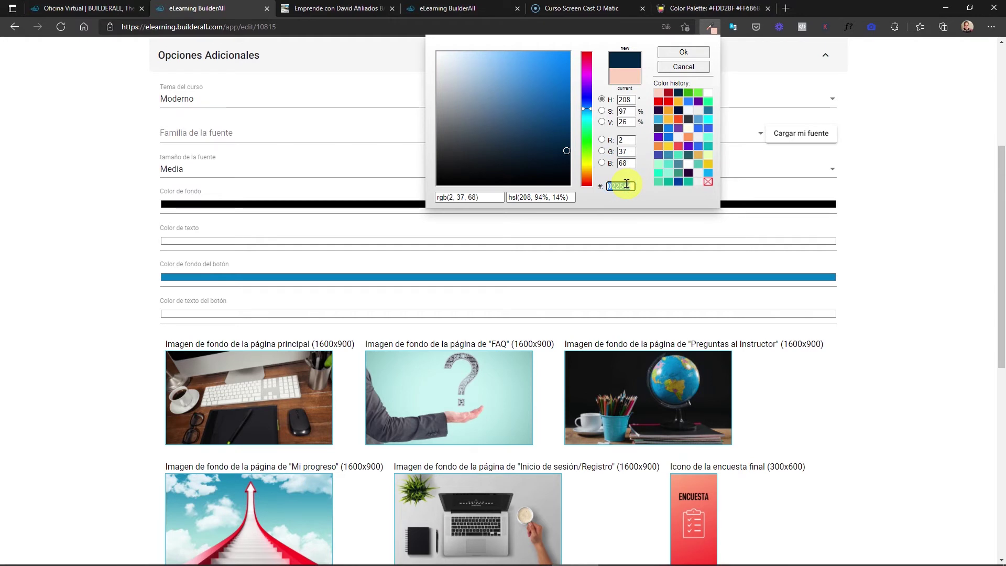
# Set the course's background color to #022544 in HEX format.
pyautogui.click(273, 205)
pyautogui.click(264, 336)
pyautogui.click(265, 336)
pyautogui.doubleClick(239, 317)
pyautogui.press('super+v')
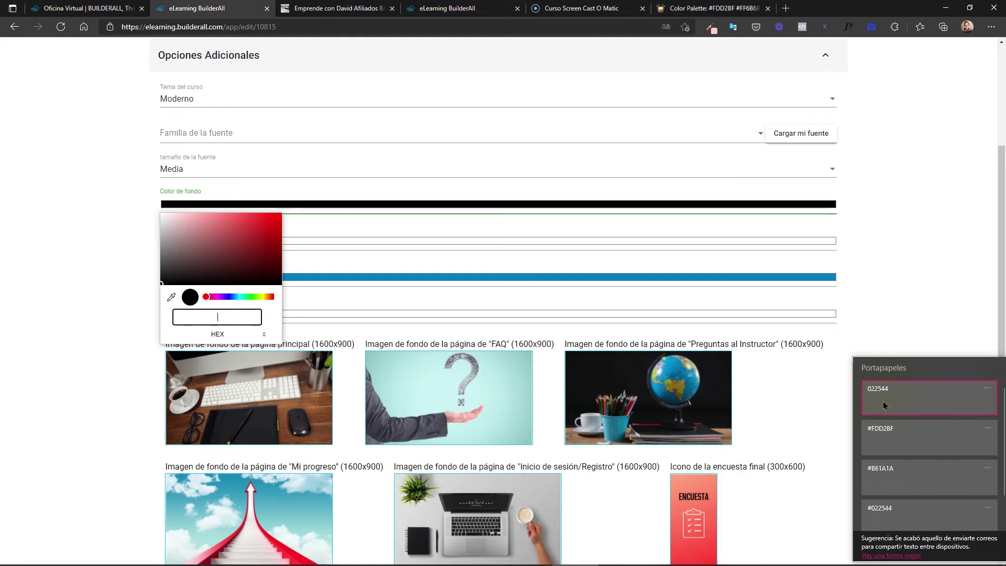
pyautogui.click(247, 318)
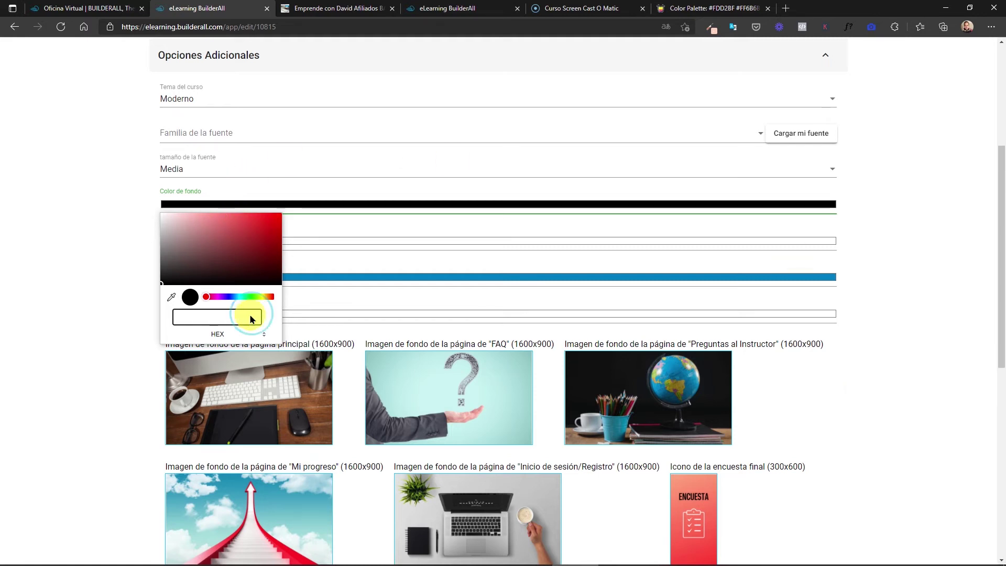
pyautogui.write('#022544')
pyautogui.press('Return')
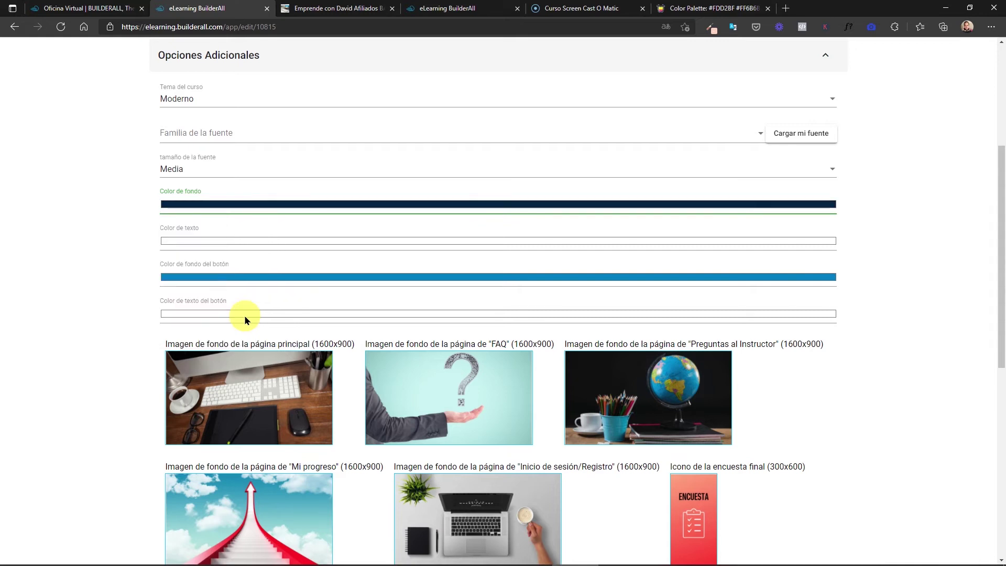
# Choose the dark red b61a1a from the color picker extension's history and copy its hex code.
pyautogui.click(710, 26)
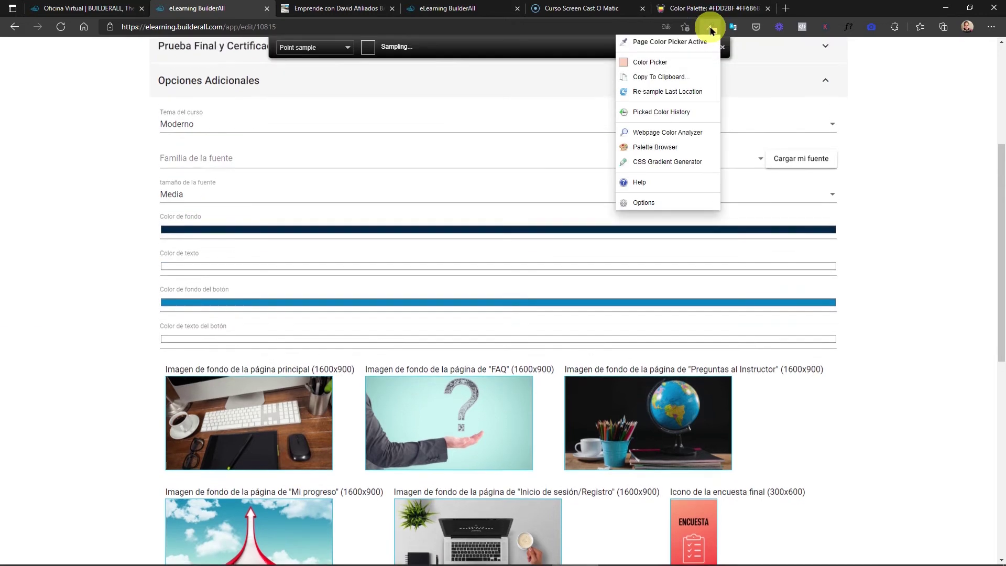
pyautogui.click(675, 62)
pyautogui.scroll(-1, 675, 62)
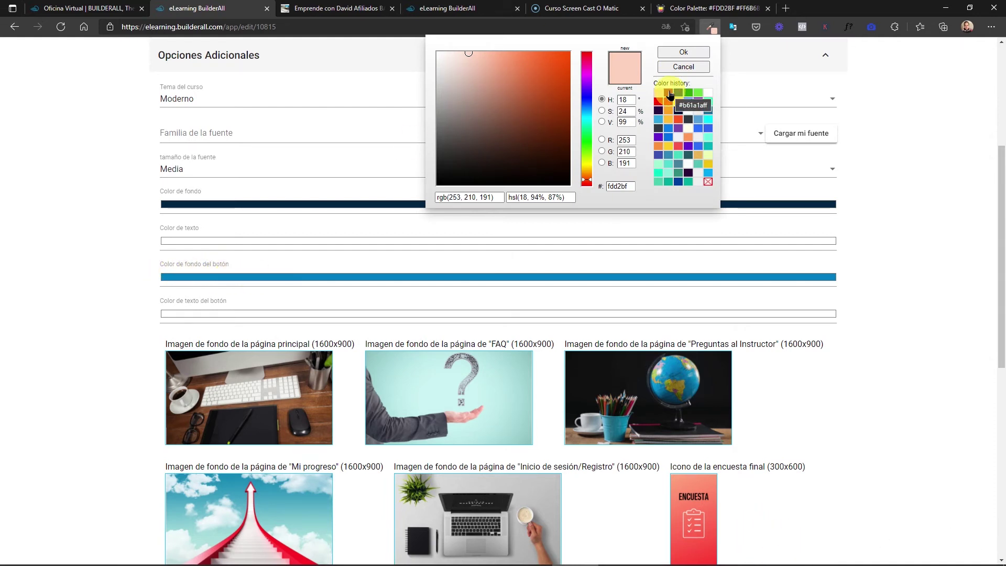
pyautogui.click(670, 94)
pyautogui.doubleClick(623, 187)
pyautogui.press('super+c')
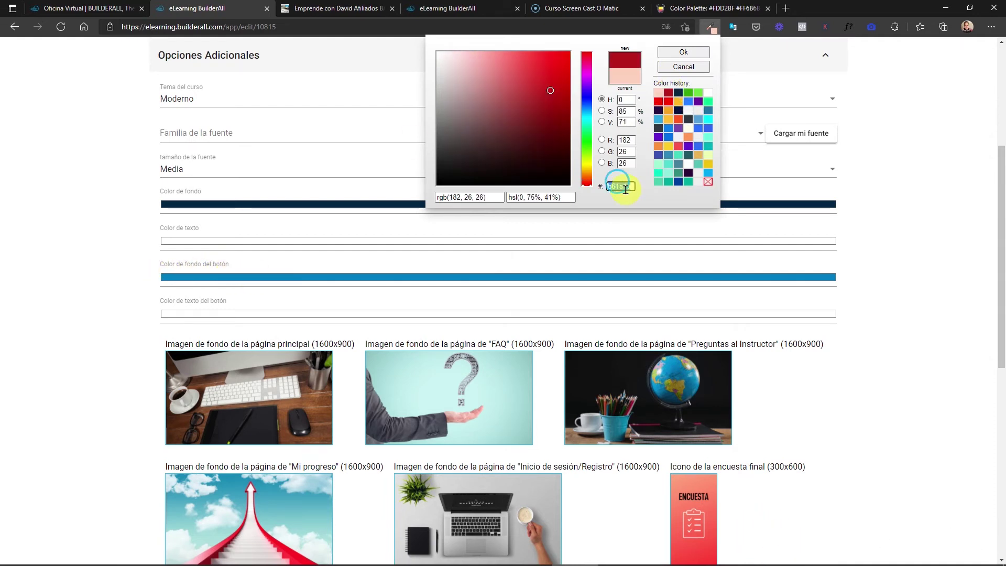
# Set the course's button background color to the copied dark red b61a1a.
pyautogui.click(126, 267)
pyautogui.click(253, 273)
pyautogui.click(241, 390)
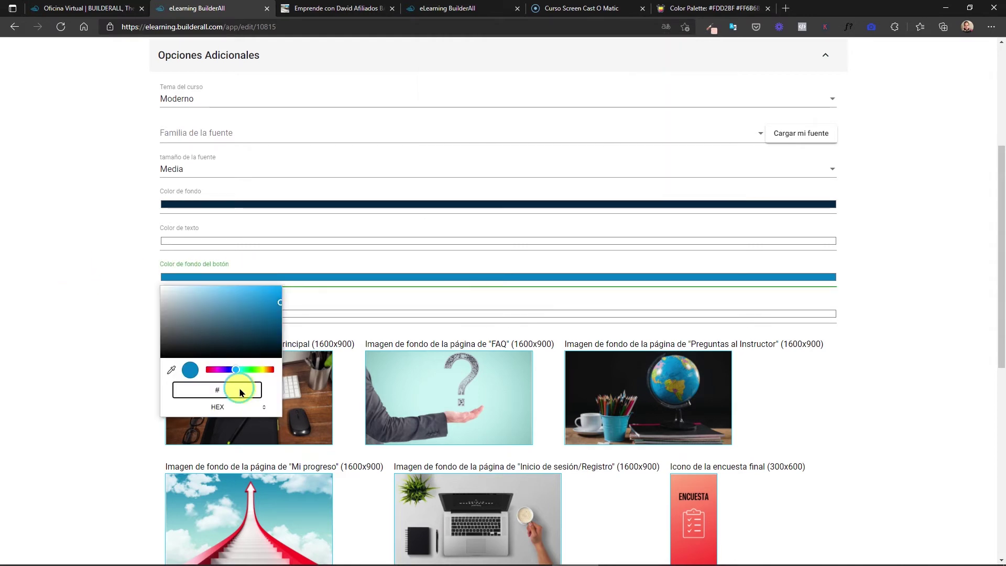
pyautogui.press('BackSpace')
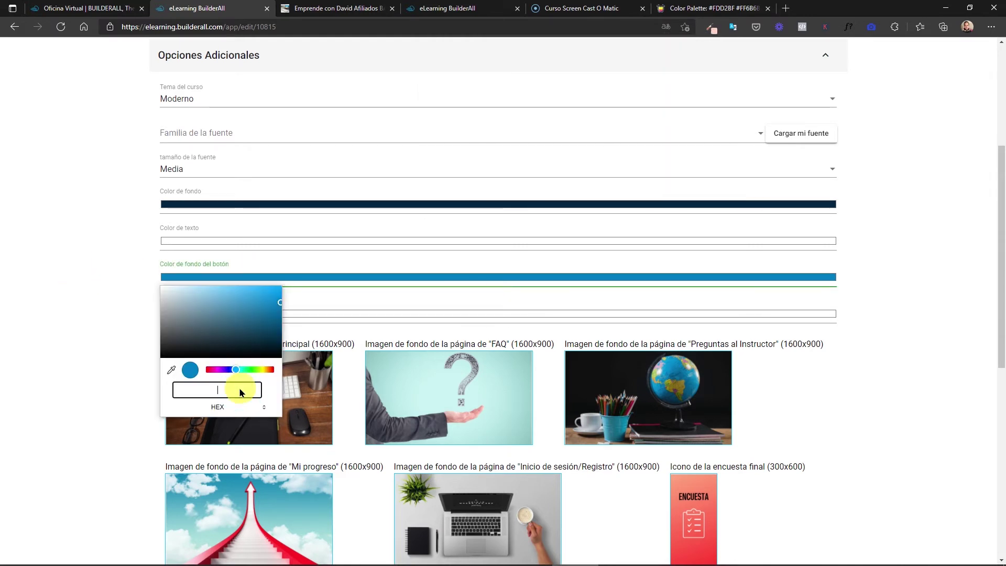
pyautogui.press('super+v')
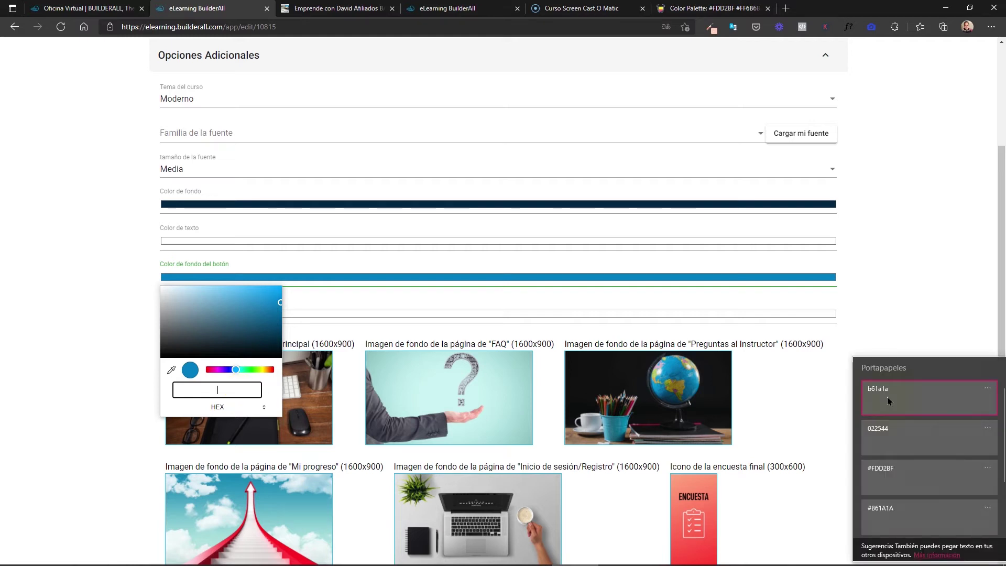
pyautogui.click(888, 401)
pyautogui.press('Return')
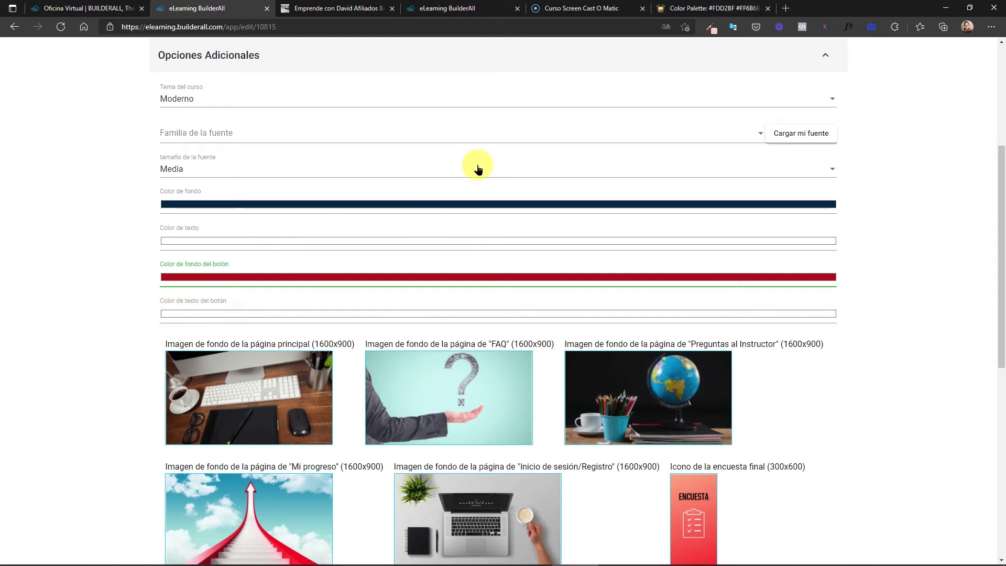
# Copy the peach hex code fdd2bf from the color picker extension and apply it as the button text color.
pyautogui.click(710, 26)
pyautogui.click(674, 57)
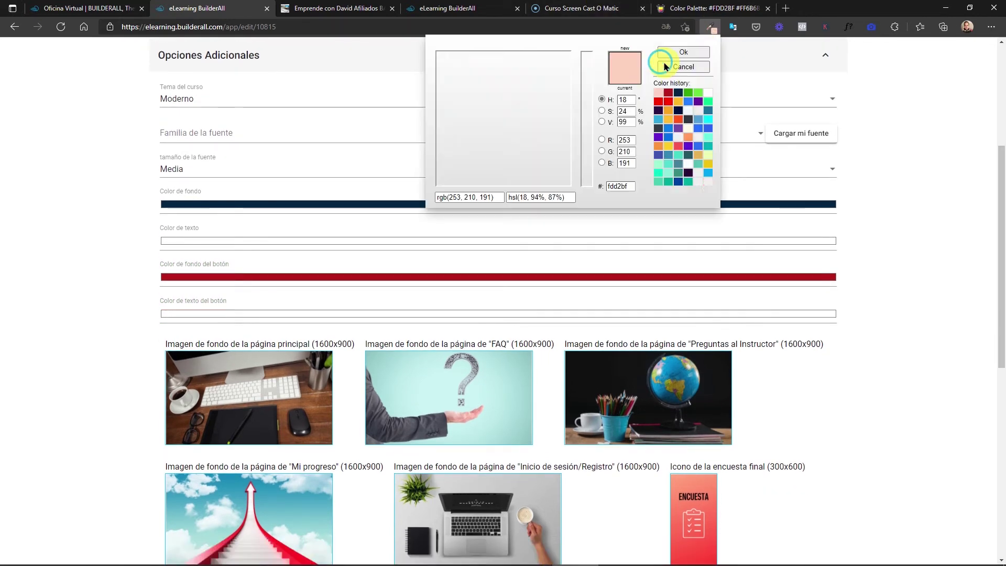
pyautogui.doubleClick(620, 186)
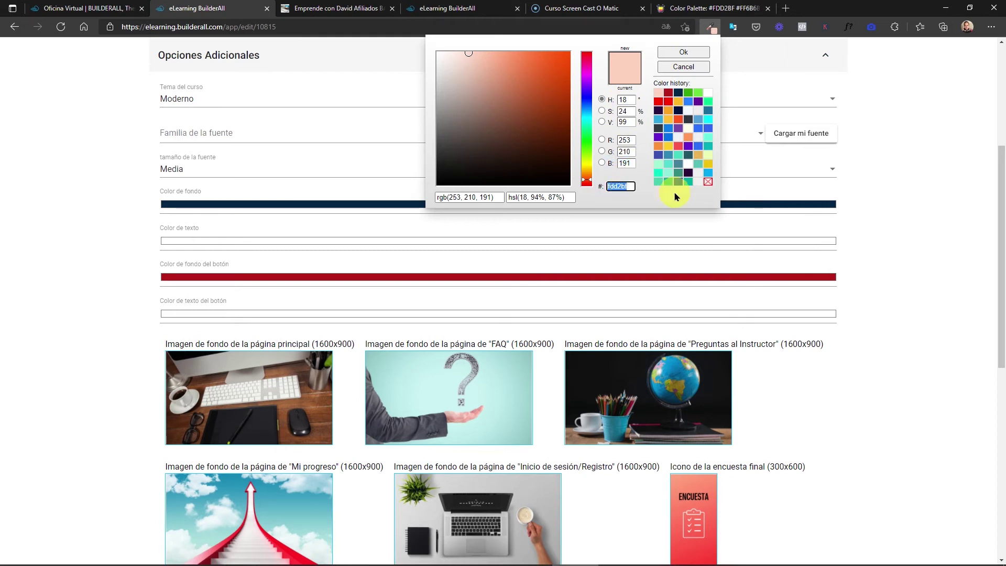
pyautogui.hotkey('ctrl', 'c')
pyautogui.click(267, 313)
pyautogui.hotkey('ctrl', 'v')
# Save the course and open its preview.
pyautogui.scroll(5, 473, 304)
pyautogui.click(630, 52)
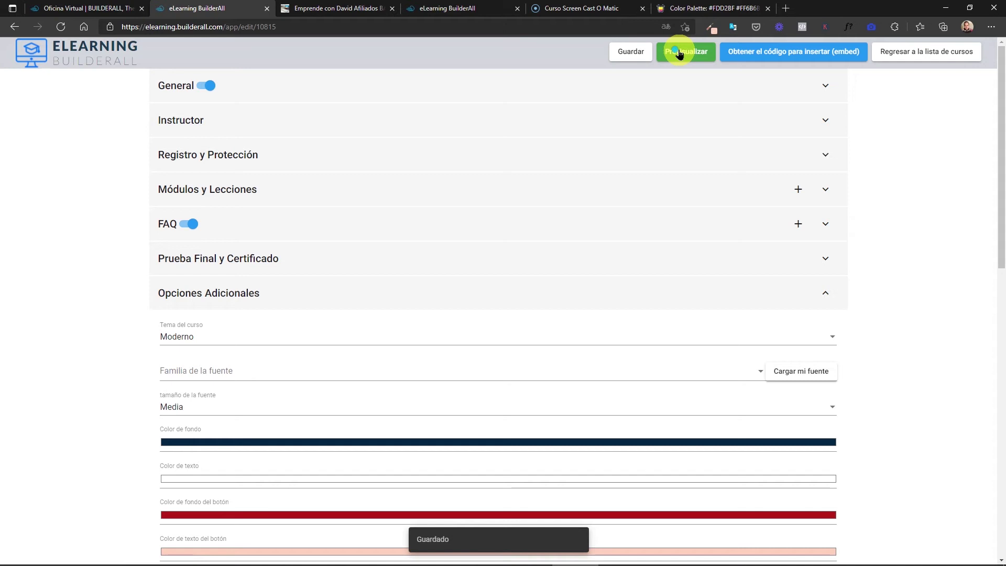
pyautogui.click(679, 53)
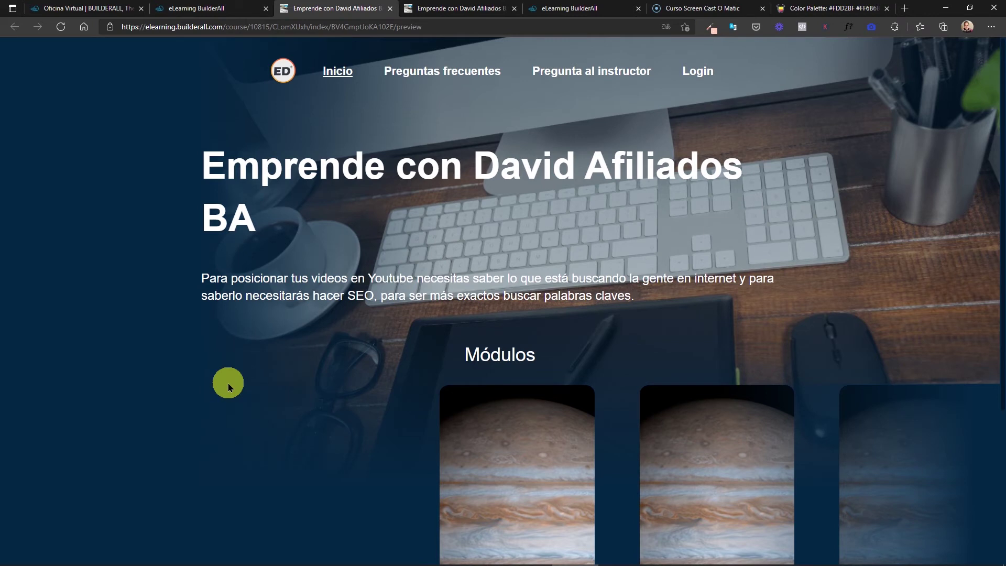
# Check the new colors on the preview's FAQ and ask-the-instructor pages, and return to its home page.
pyautogui.click(438, 77)
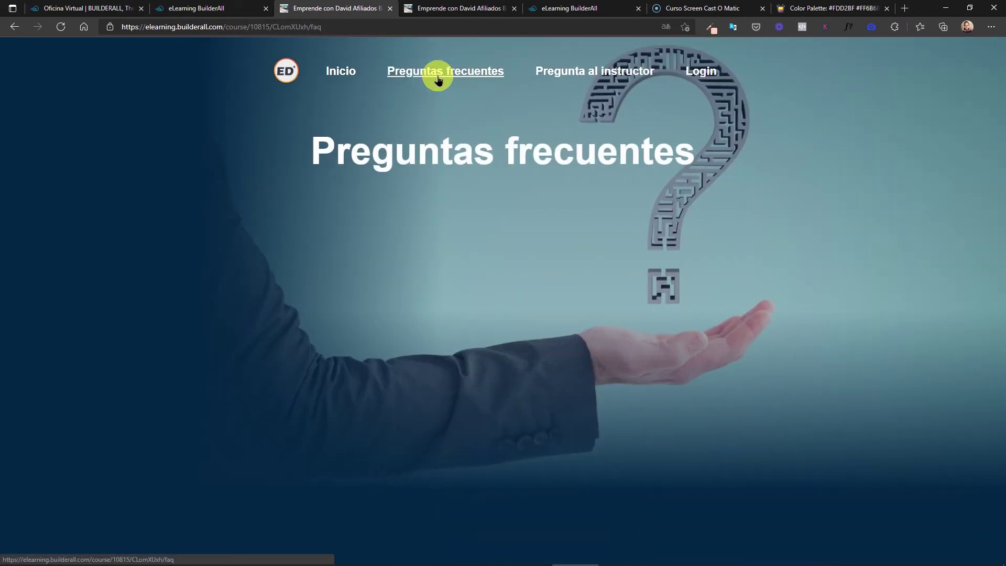
pyautogui.click(591, 71)
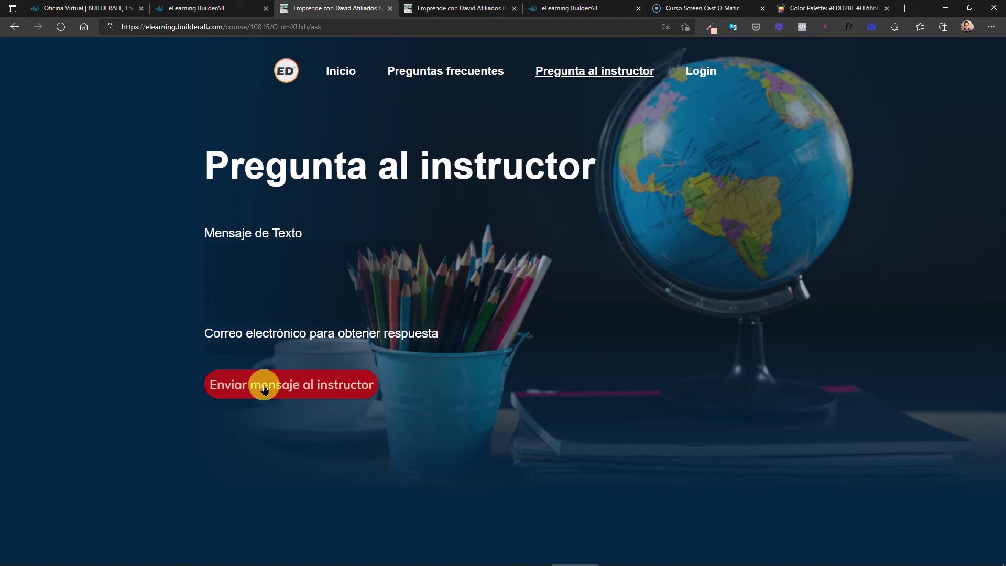
pyautogui.click(341, 76)
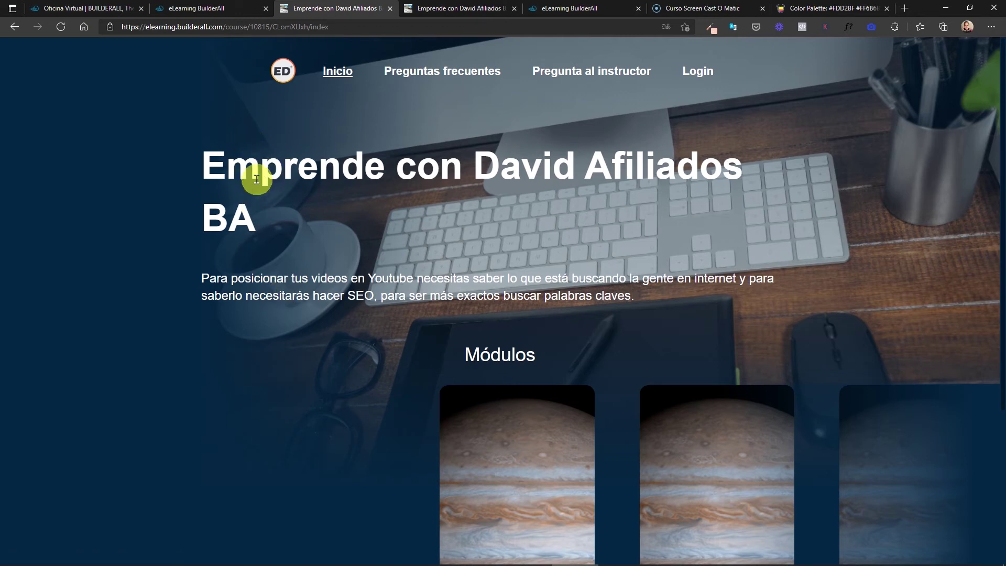
# Close the extra preview and review the text and button colors on the home, FAQ, ask-the-instructor and login pages.
pyautogui.hotkey('ctrl', 'w')
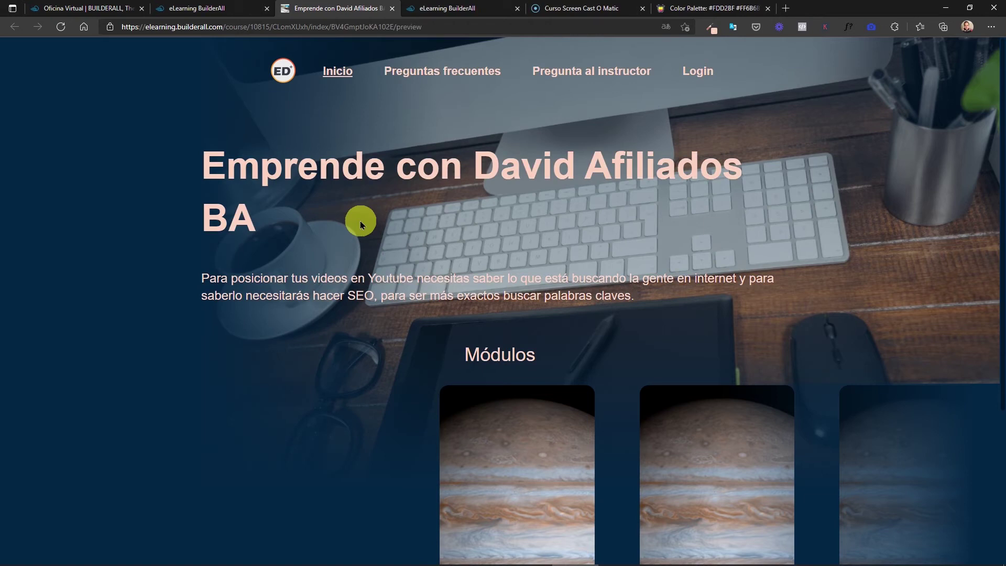
pyautogui.click(435, 79)
pyautogui.click(687, 75)
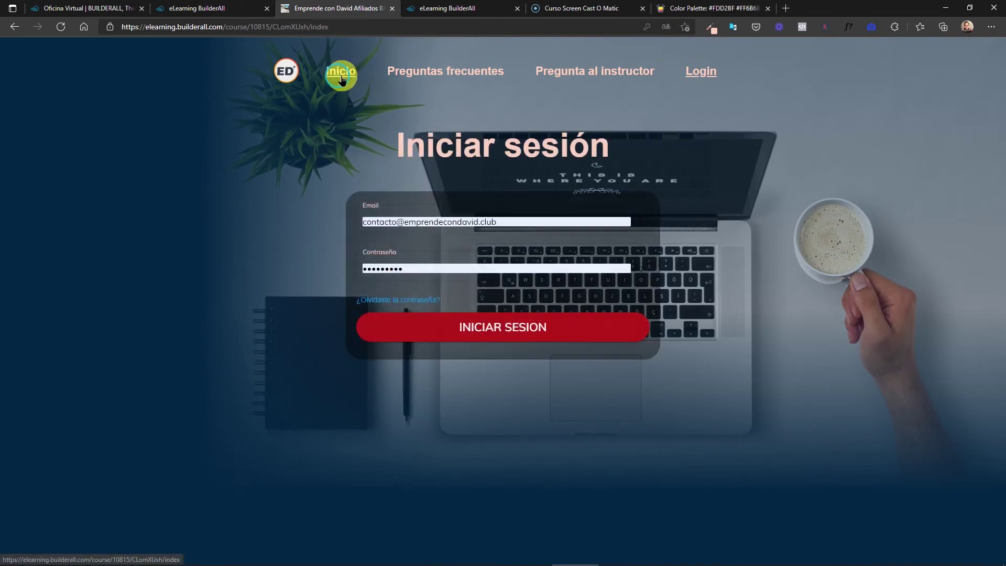
pyautogui.click(341, 76)
pyautogui.click(445, 71)
pyautogui.click(618, 76)
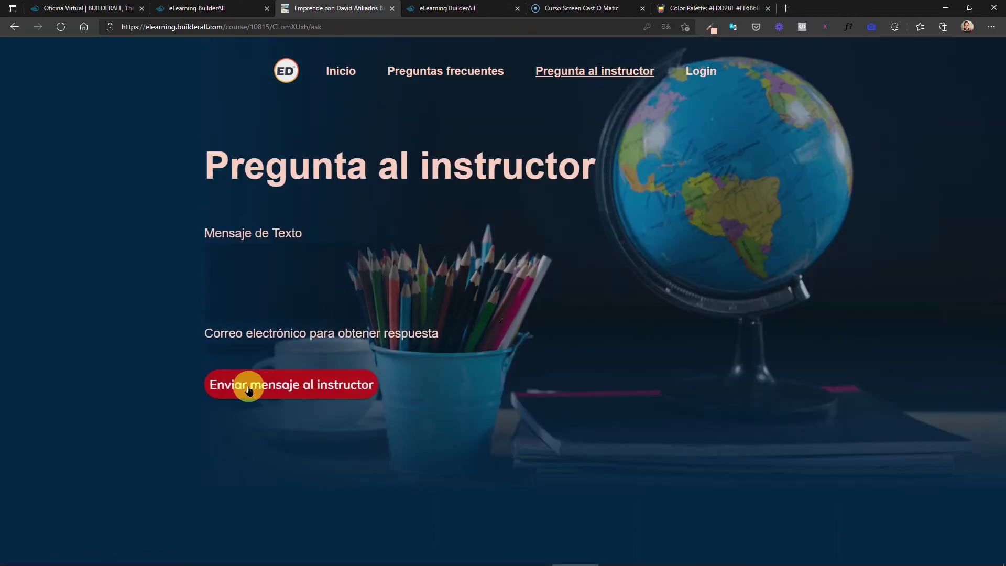
pyautogui.click(701, 73)
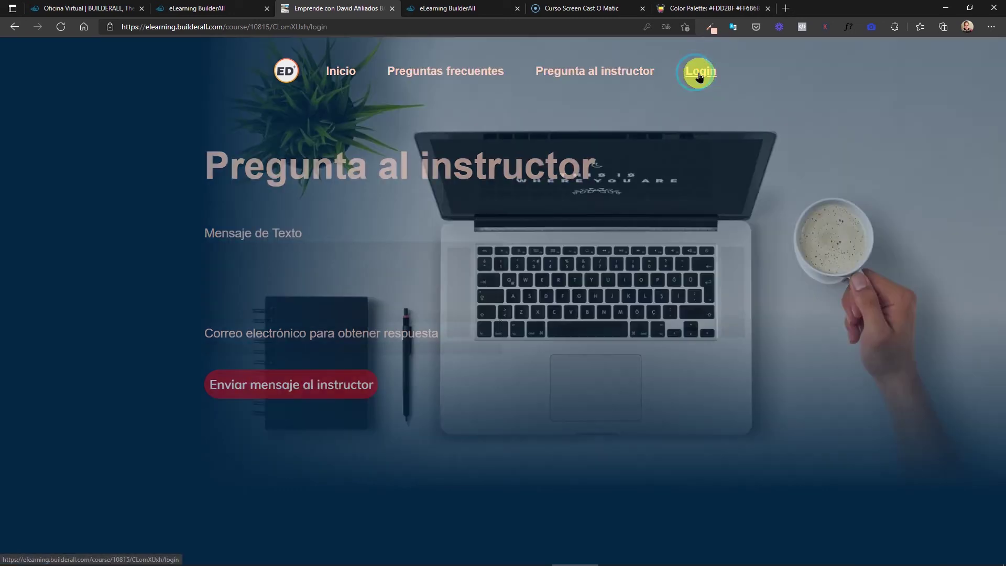
pyautogui.click(341, 72)
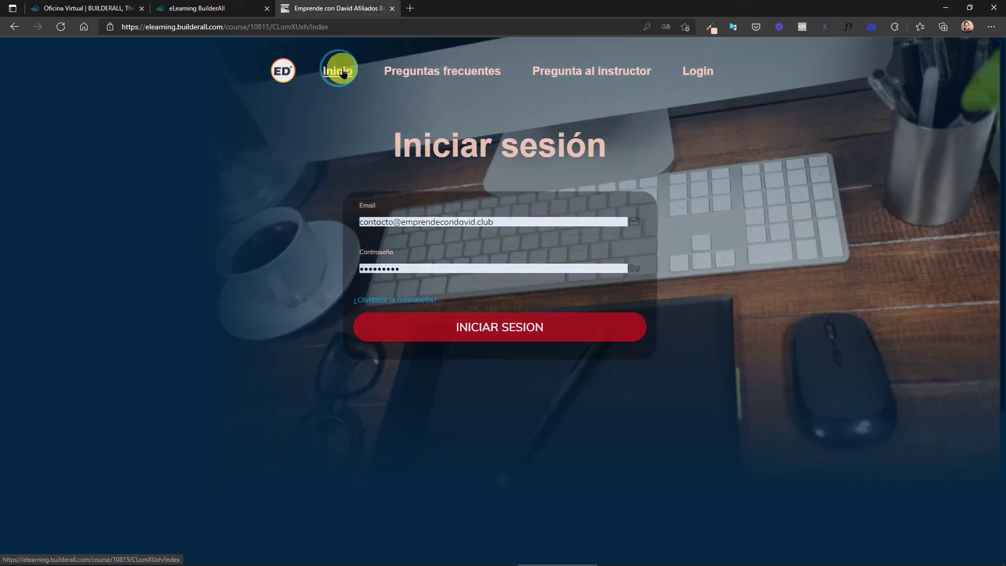
# Check the modules section on the preview's home page and return to the course editor.
pyautogui.scroll(-4, 327, 208)
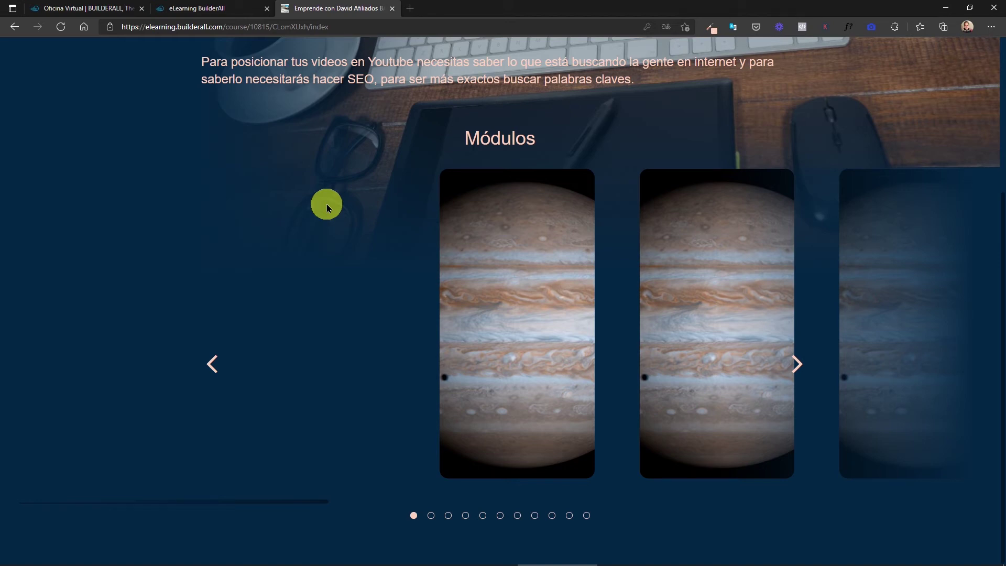
pyautogui.scroll(4, 396, 248)
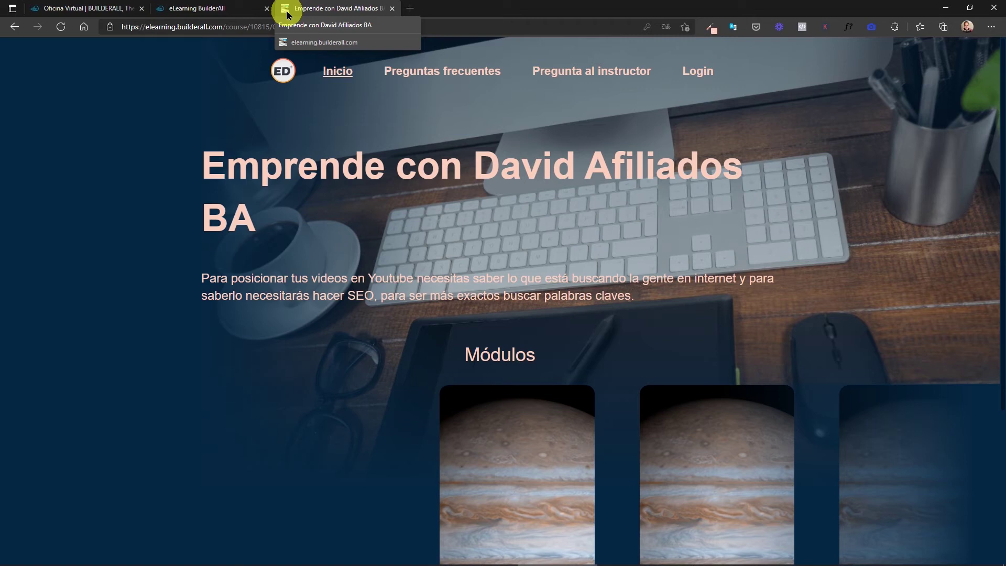
pyautogui.click(252, 8)
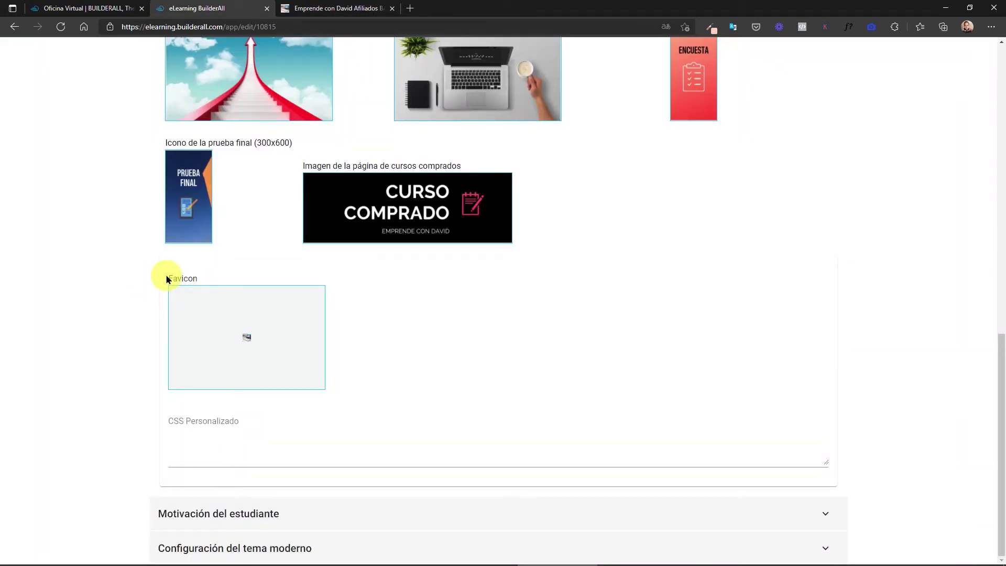
# Replace the favicon with the image "cohete de 3 colores azul rojo blanco" and save the course.
pyautogui.click(251, 341)
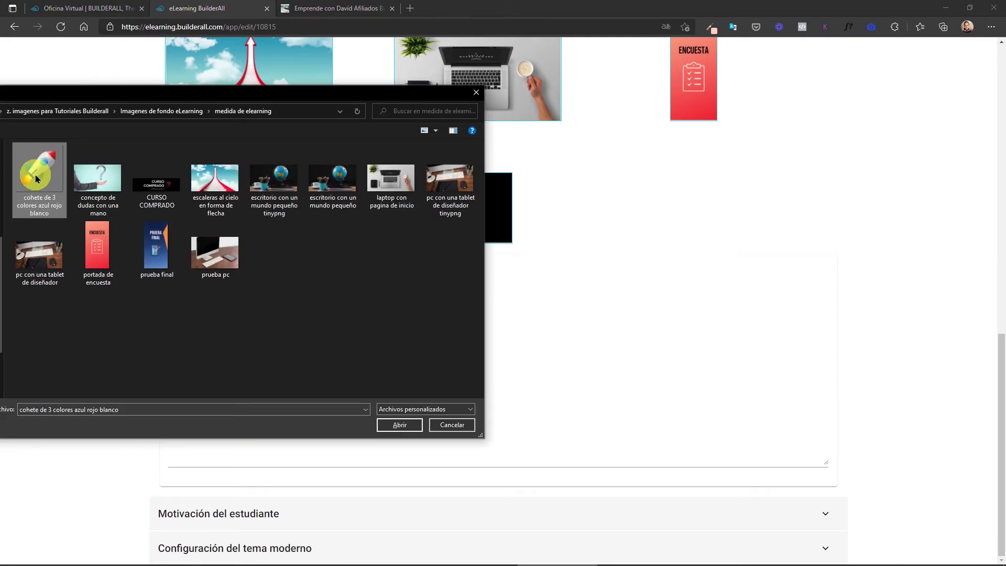
pyautogui.click(398, 423)
pyautogui.scroll(10, 592, 398)
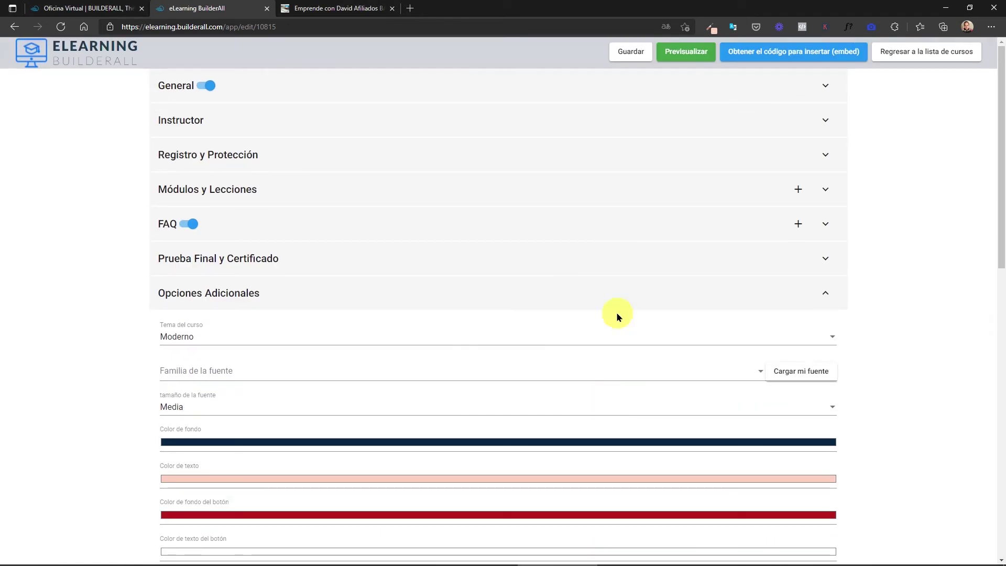
pyautogui.click(631, 52)
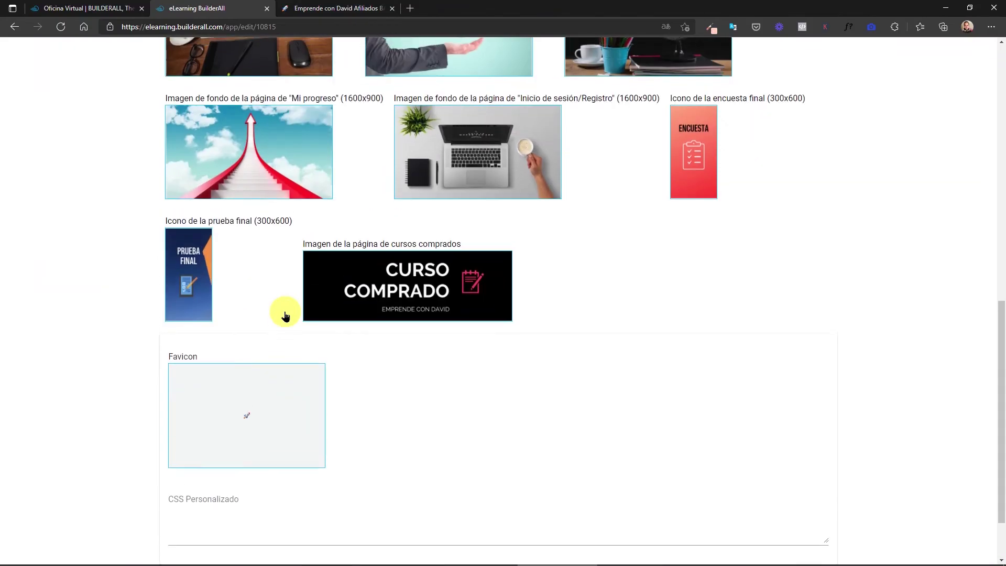
# Open the Módulos y Lecciones section and look at the lessons of the Conociendo Menú de Elearning module.
pyautogui.scroll(2, 285, 314)
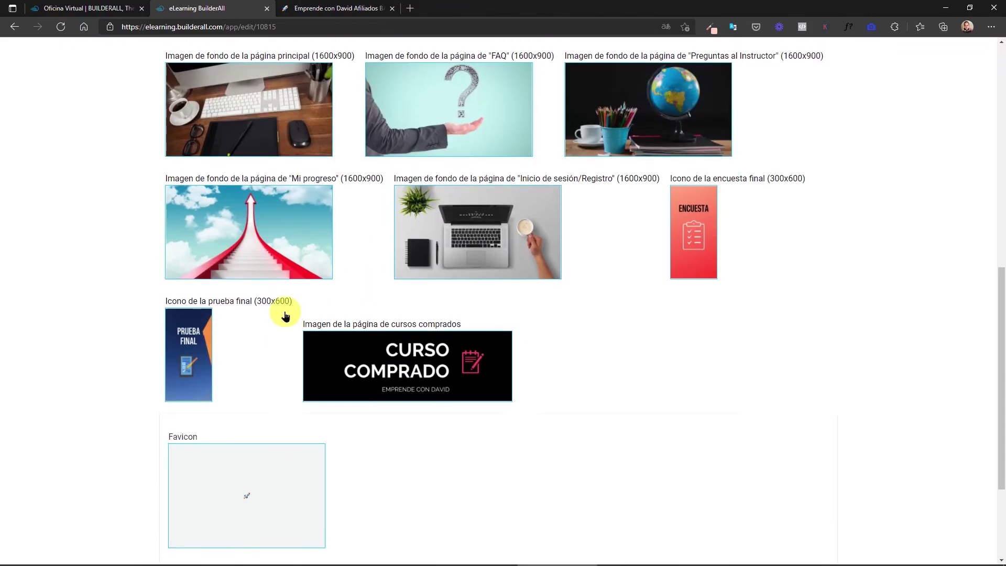
pyautogui.scroll(-3, 285, 314)
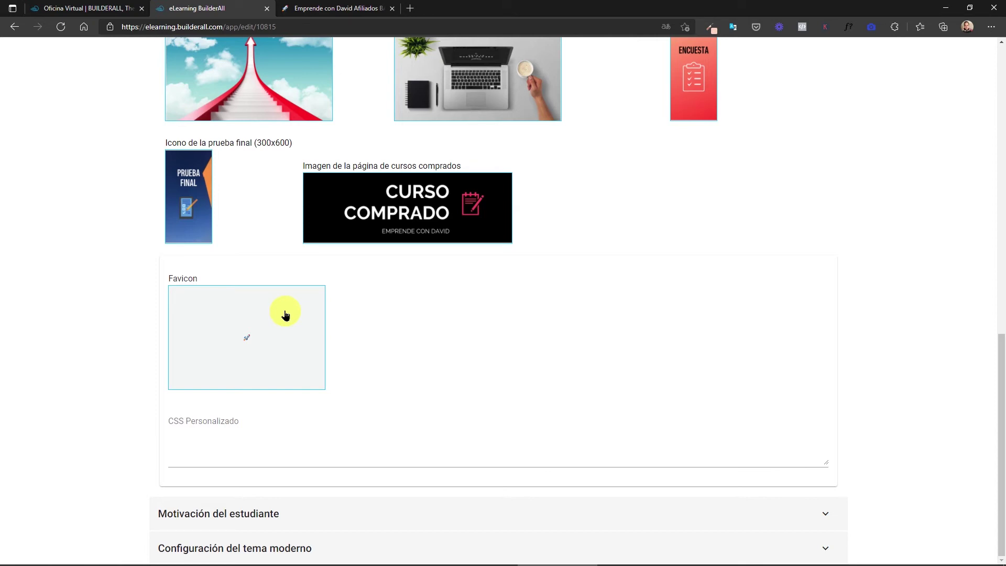
pyautogui.scroll(9, 285, 314)
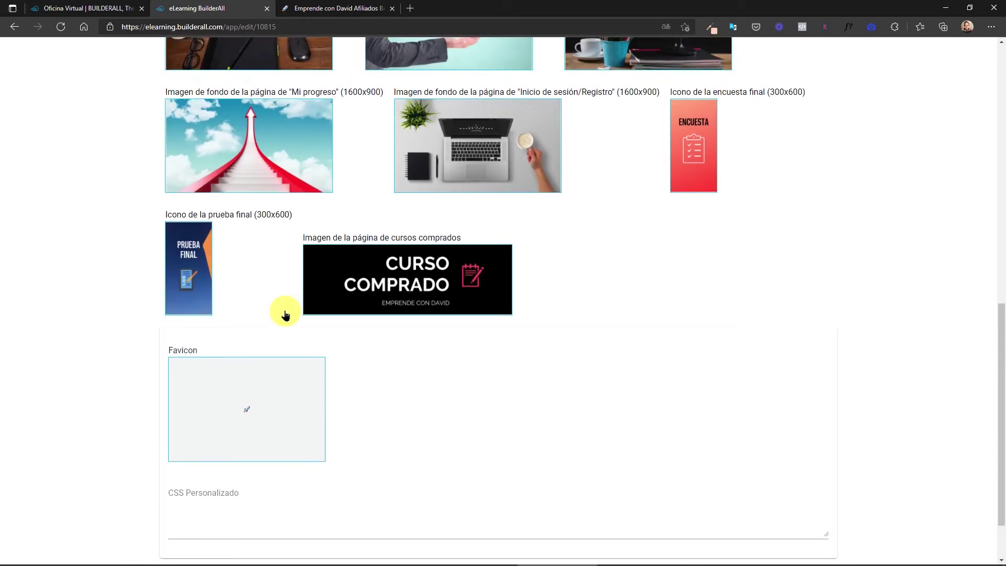
pyautogui.scroll(4, 285, 314)
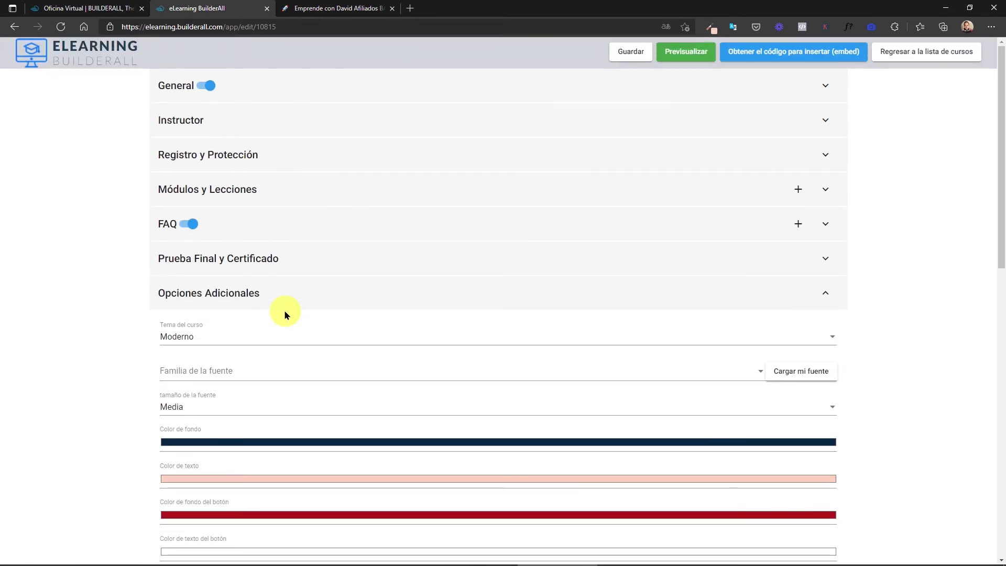
pyautogui.click(313, 193)
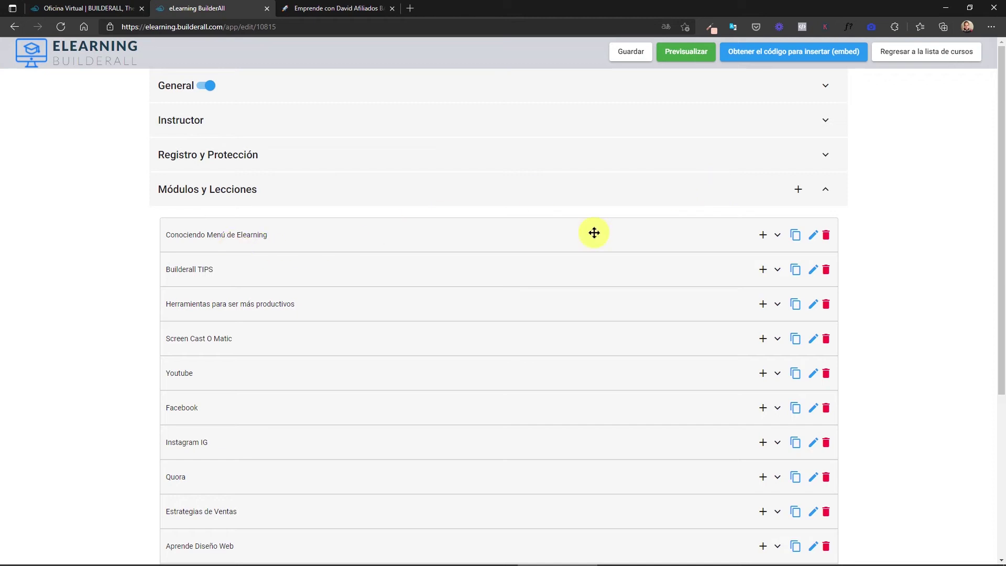
pyautogui.click(349, 233)
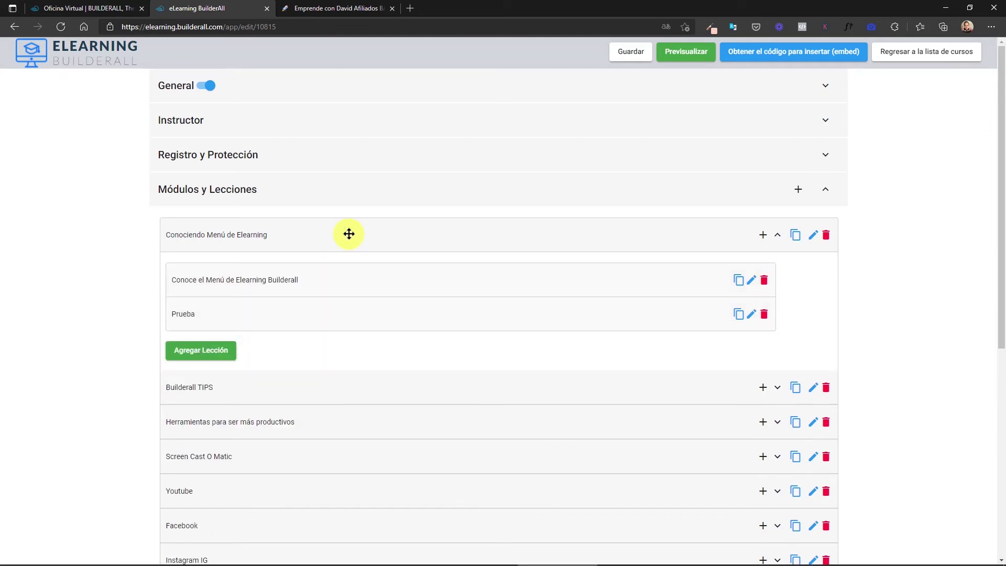
pyautogui.click(348, 234)
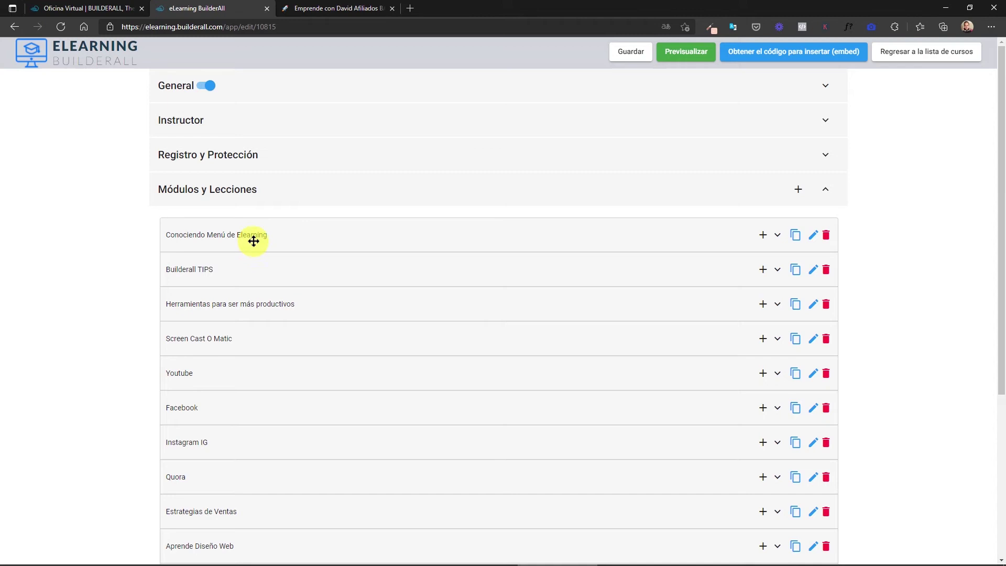
# Give the Conociendo Menú de Elearning module the pink and black MENÚ DE ELEARNING icon and a laptop photo background, and save the module.
pyautogui.click(813, 234)
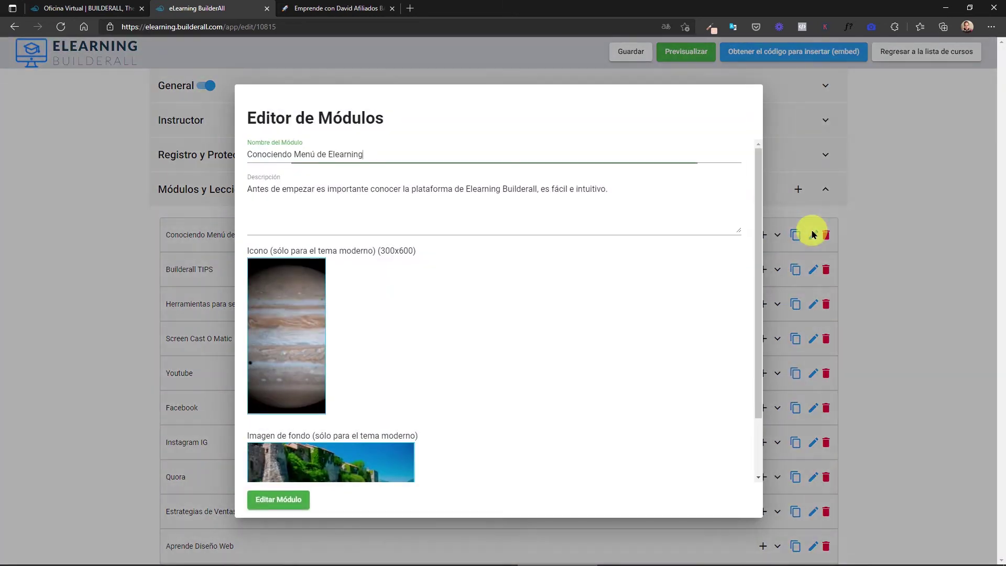
pyautogui.scroll(-1, 300, 257)
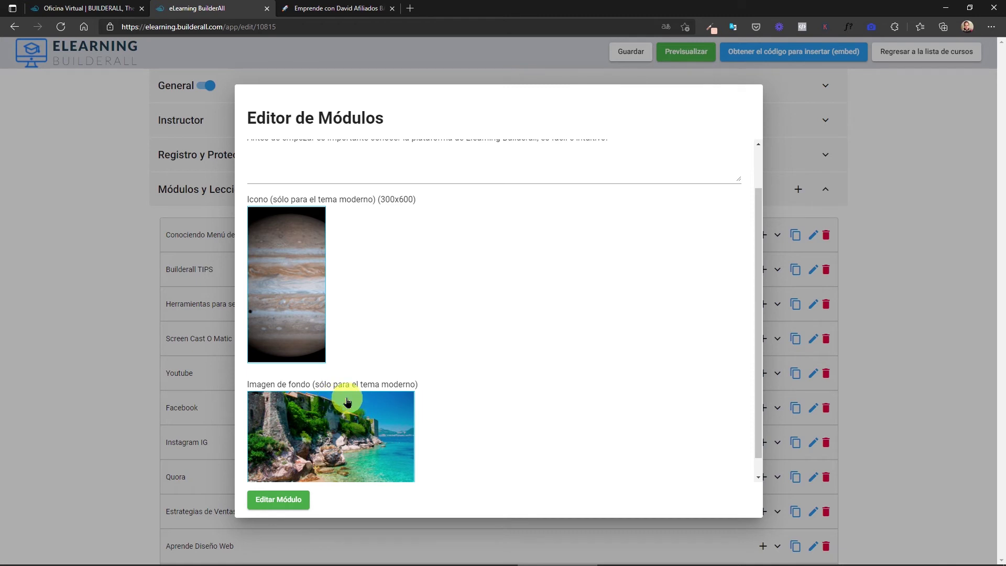
pyautogui.scroll(-1, 342, 404)
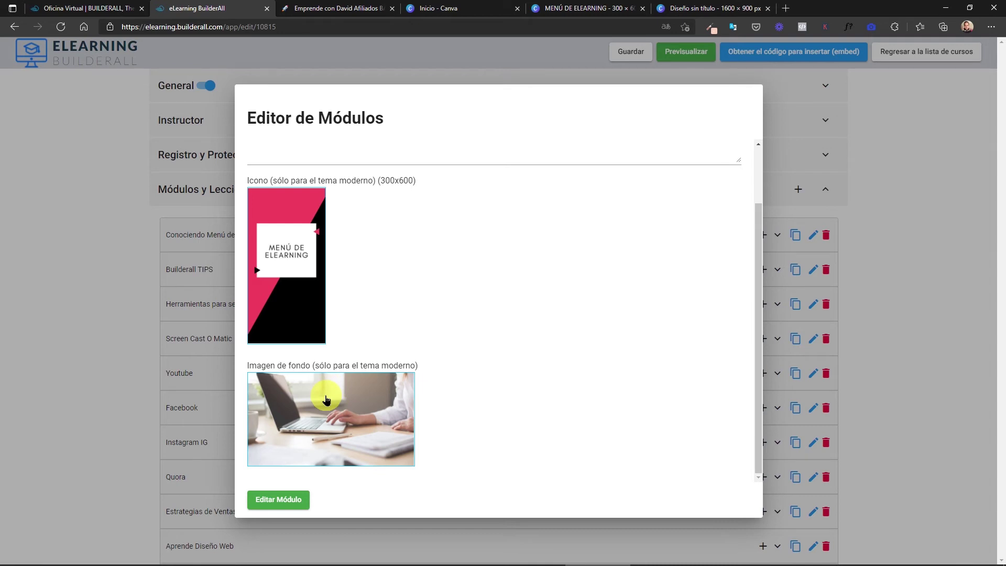
pyautogui.scroll(2, 326, 399)
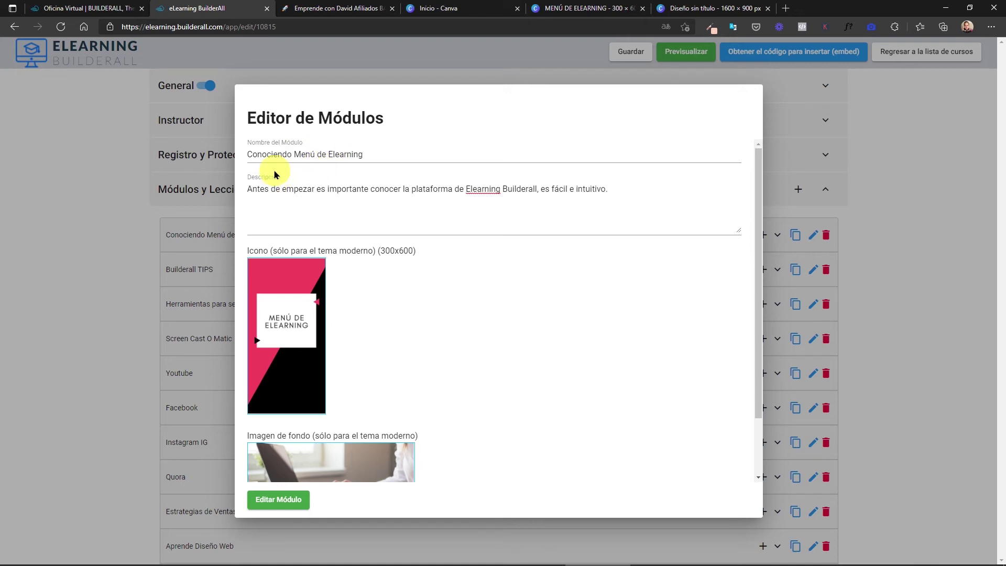
pyautogui.click(272, 504)
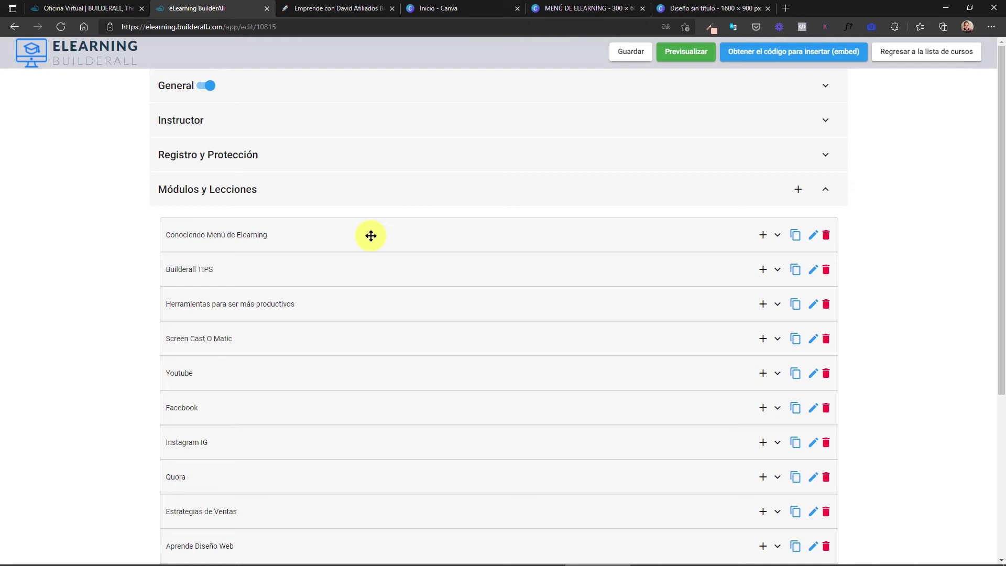
# Reload the course preview and open the Menú de Elearning module to check its new icon and background.
pyautogui.click(335, 7)
pyautogui.click(60, 27)
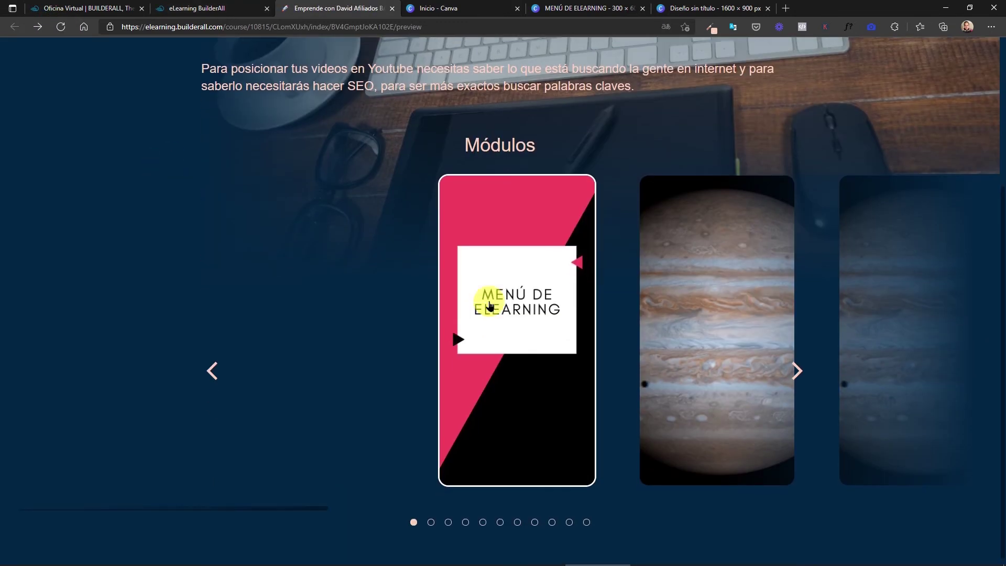
pyautogui.click(490, 291)
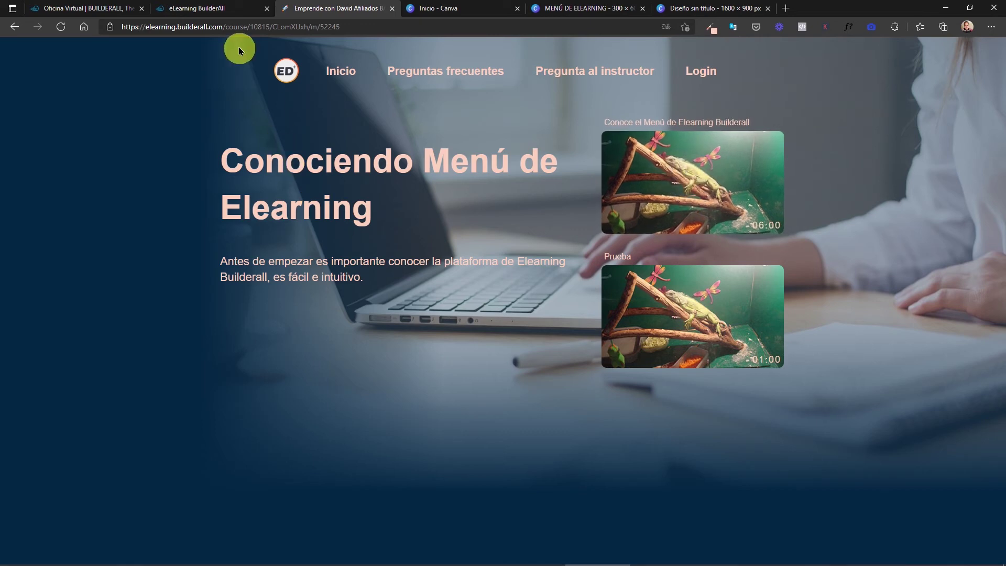
# In the editor, set the lesson Conoce el Menú de Elearning Builderall's icon to the pink MENÚ DE ELEARNING image and save the changes.
pyautogui.click(220, 11)
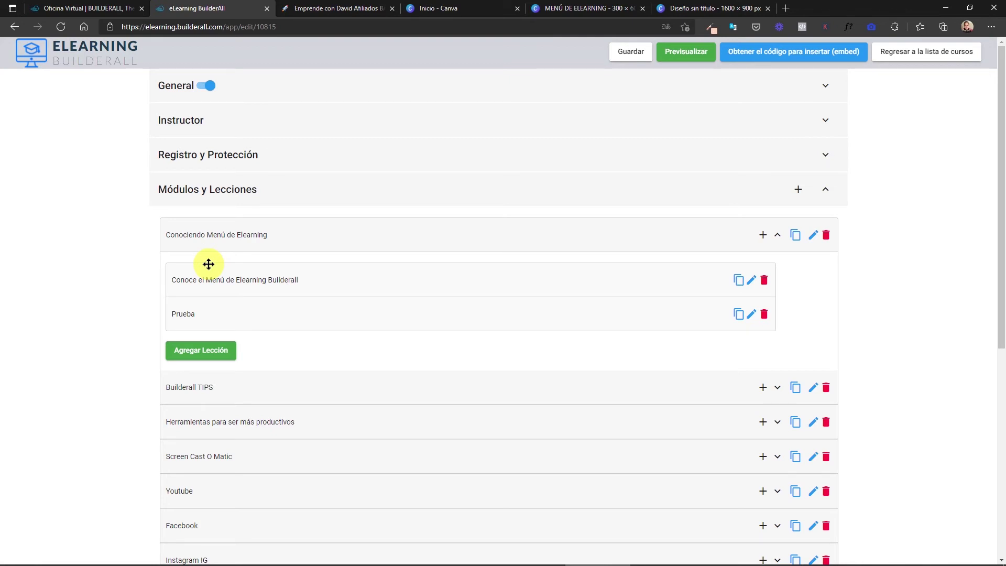
pyautogui.click(473, 234)
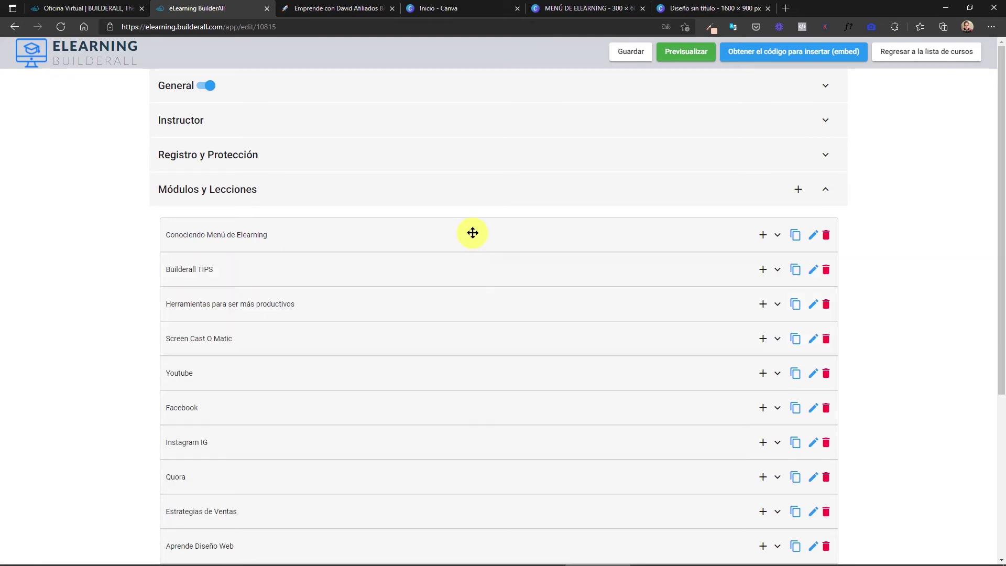
pyautogui.click(473, 233)
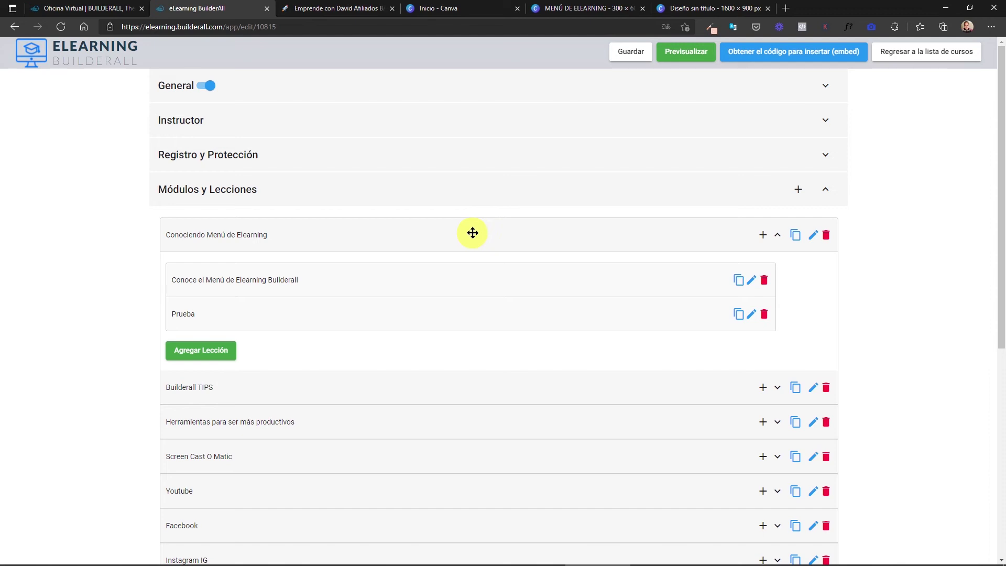
pyautogui.click(750, 283)
pyautogui.scroll(-3, 252, 283)
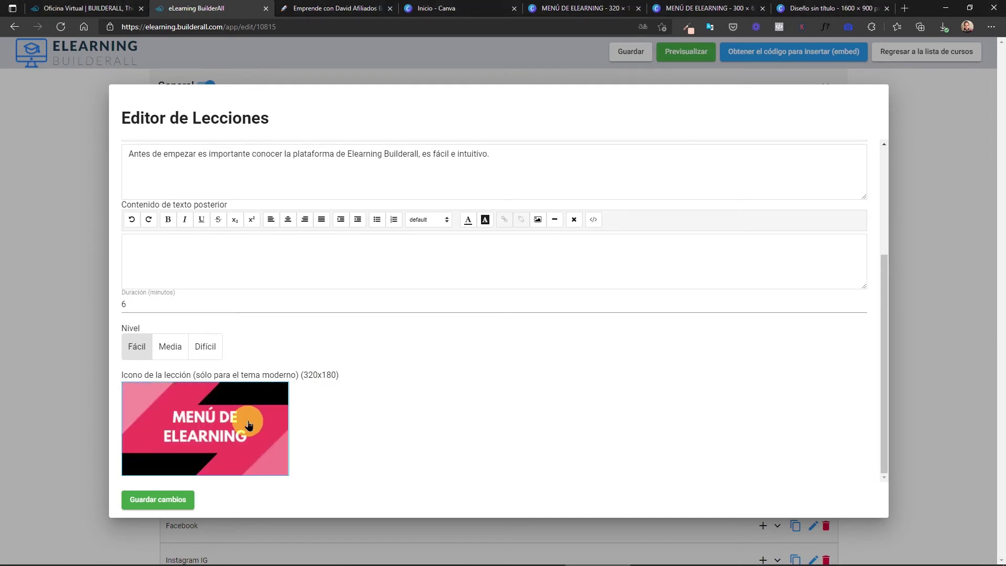
pyautogui.click(169, 506)
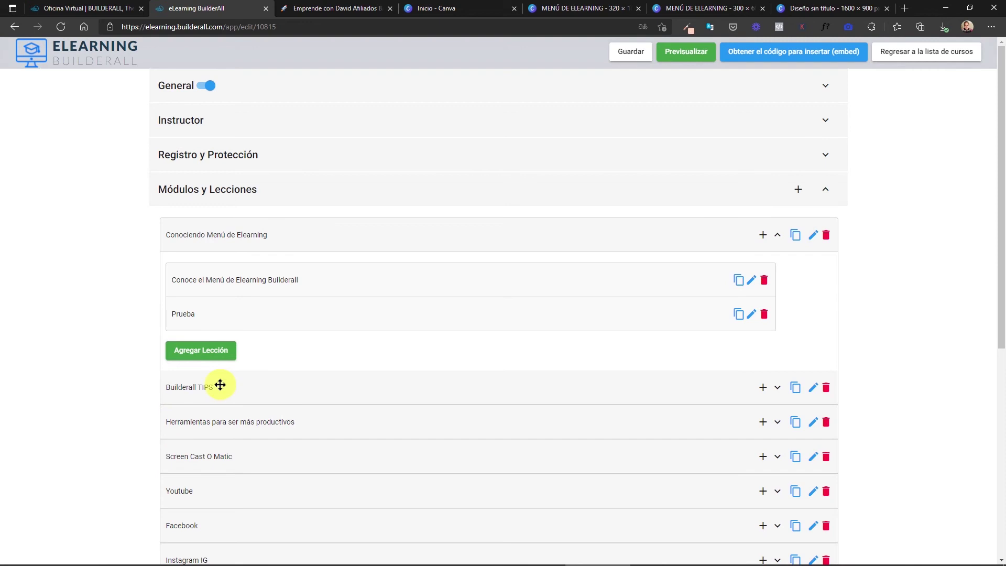
# Reload the preview's module page to check the new lesson icon, and review the modules on the home page.
pyautogui.click(314, 8)
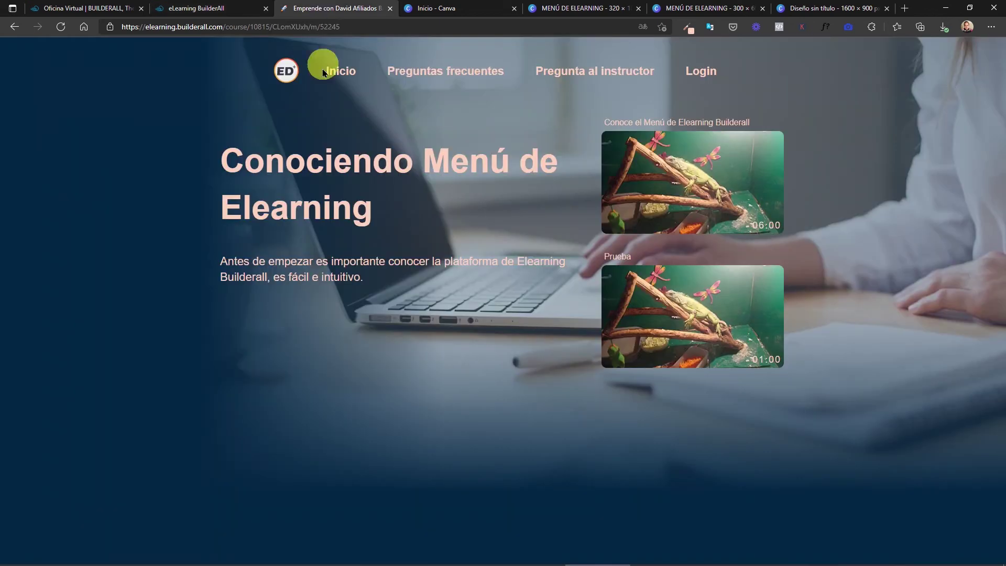
pyautogui.click(63, 27)
pyautogui.click(139, 157)
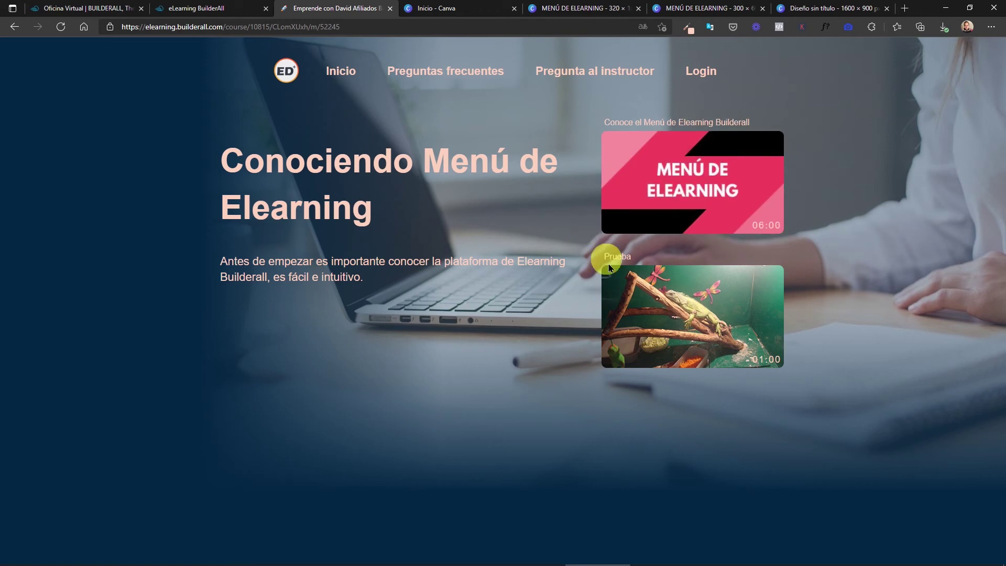
pyautogui.click(342, 71)
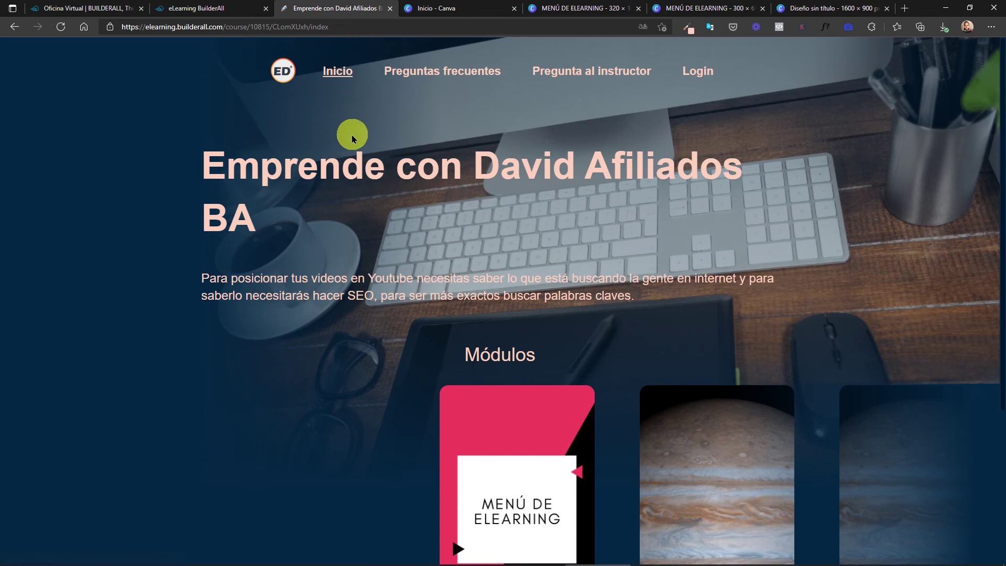
pyautogui.scroll(-4, 340, 329)
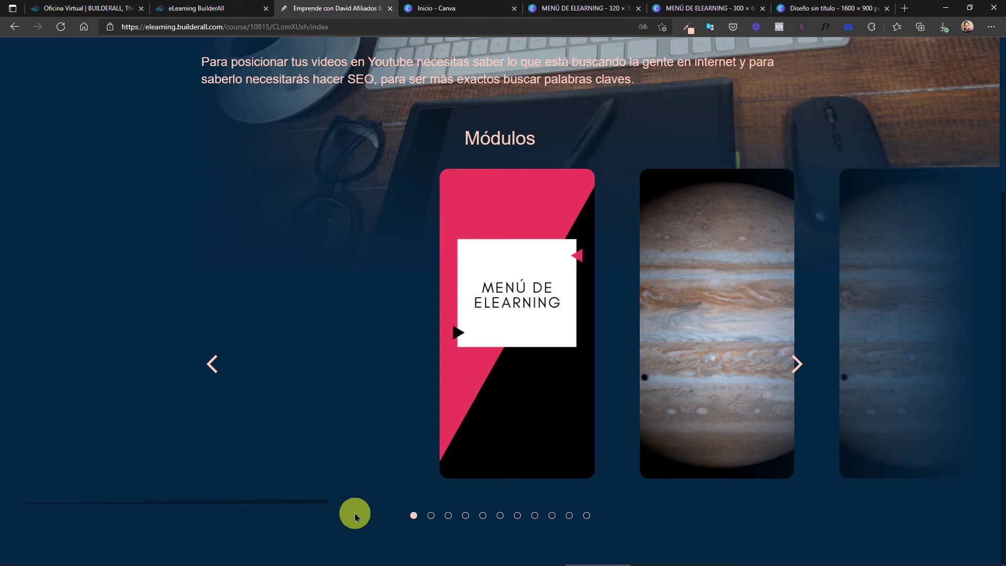
pyautogui.scroll(4, 355, 517)
# Return to the course editor, look through Opciones Adicionales and open the Motivación del estudiante section.
pyautogui.click(246, 8)
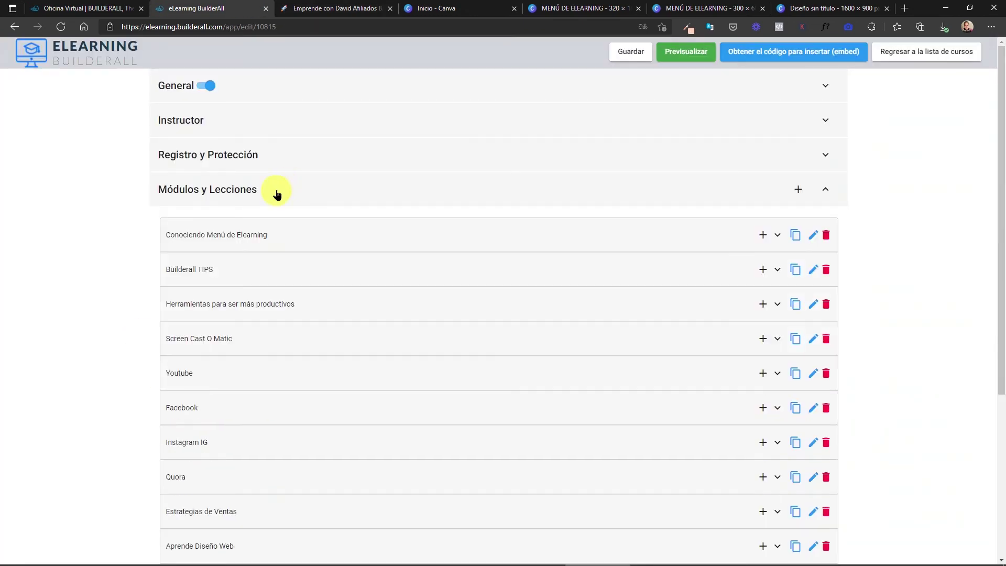
pyautogui.scroll(-5, 92, 322)
pyautogui.click(225, 494)
pyautogui.scroll(-5, 215, 465)
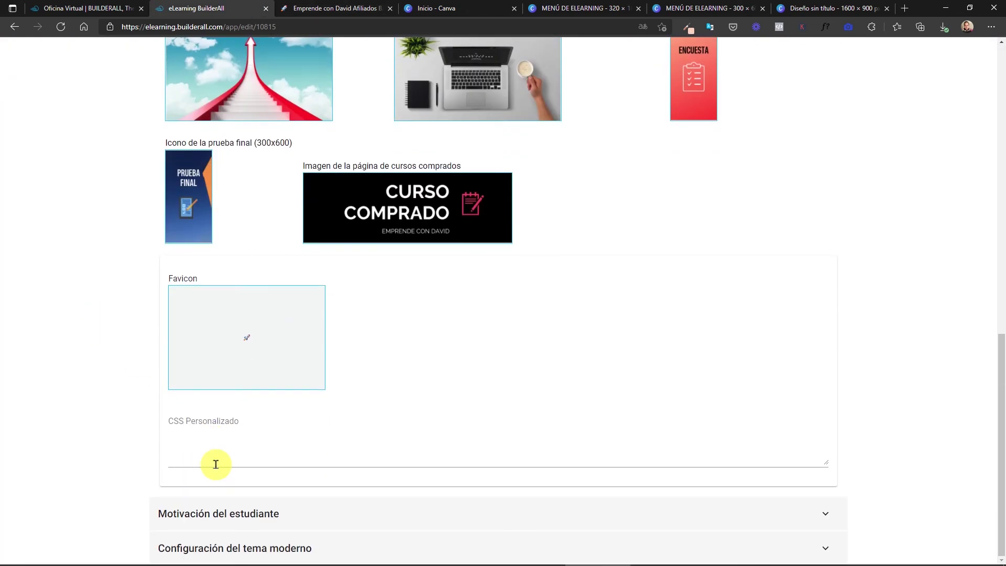
pyautogui.click(188, 515)
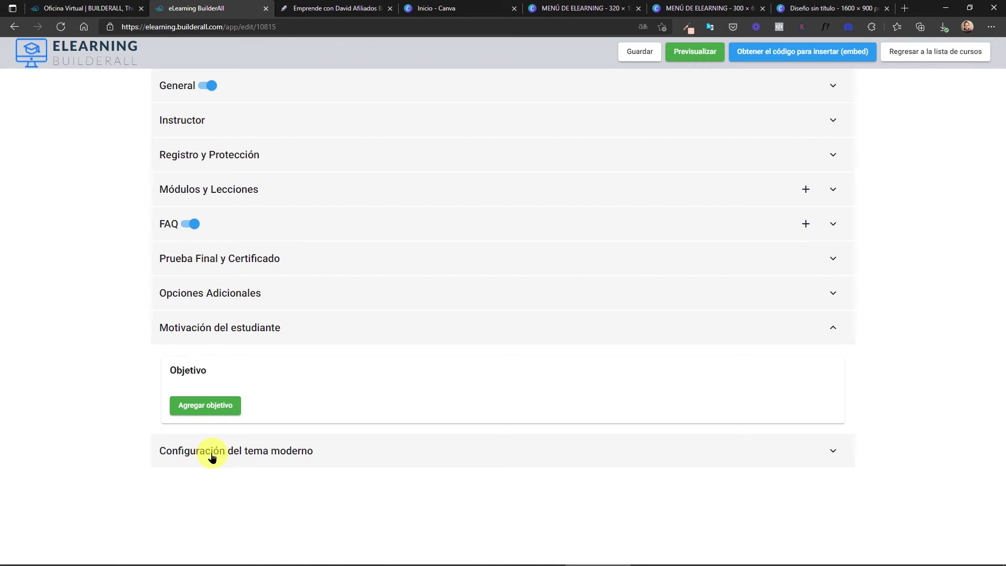
pyautogui.click(244, 456)
pyautogui.scroll(-4, 235, 335)
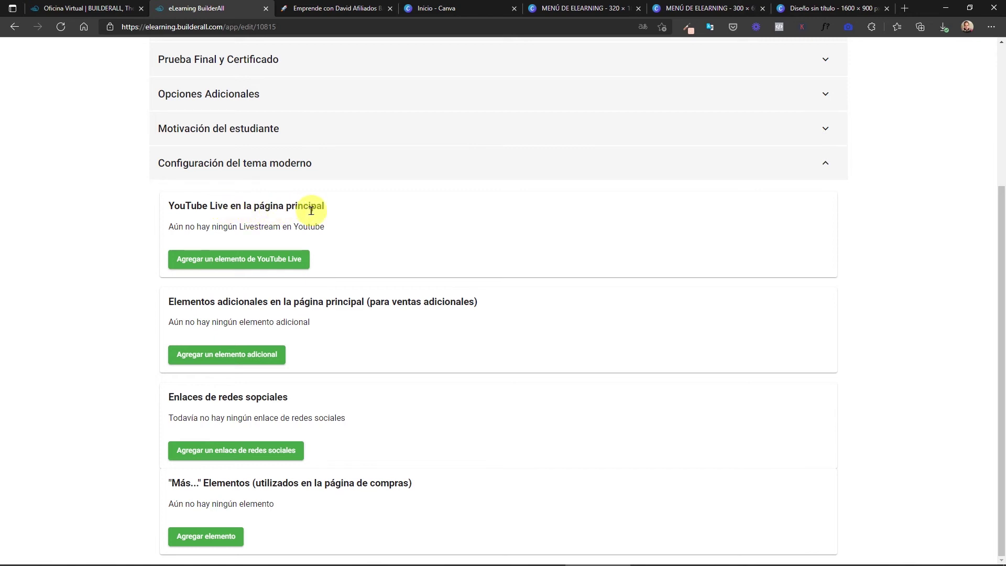
pyautogui.click(229, 264)
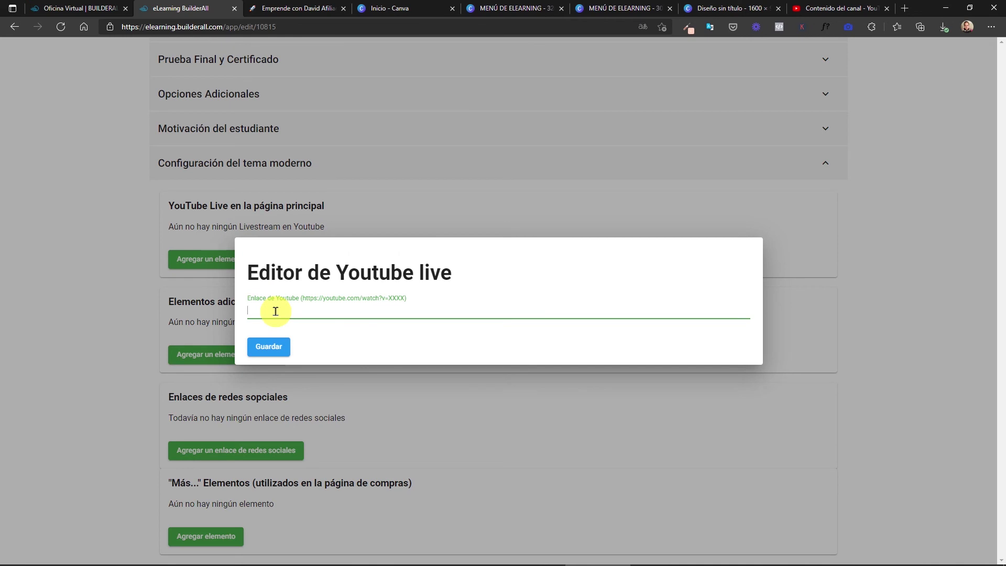
pyautogui.write('https://youtu.be/gGO7C83jkLI')
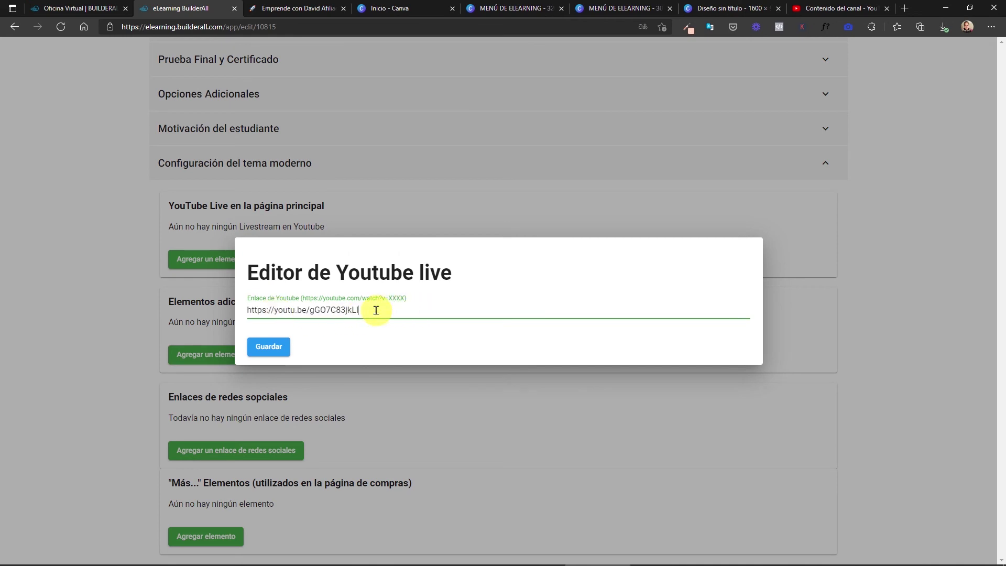
pyautogui.click(266, 344)
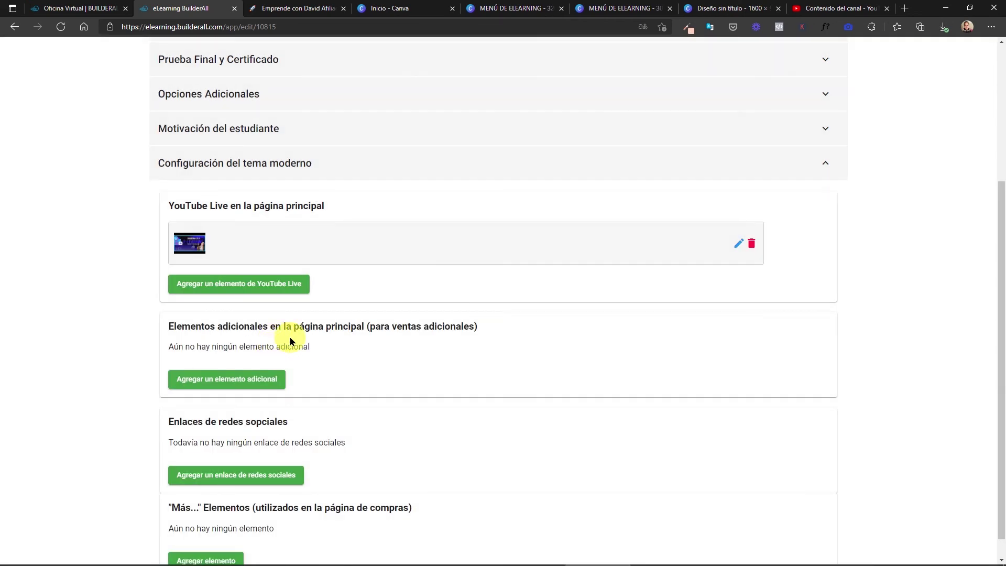
pyautogui.scroll(-1, 246, 341)
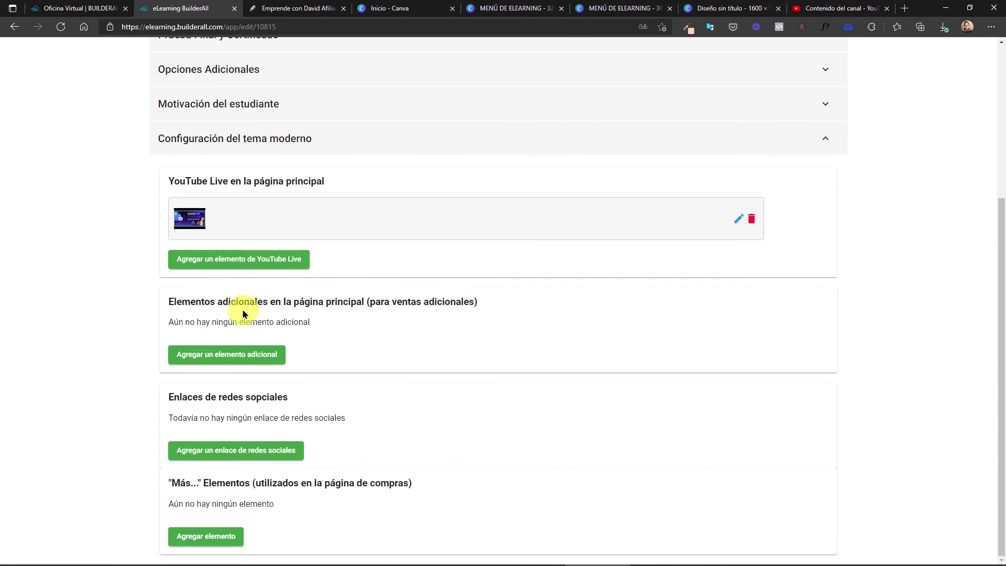
pyautogui.click(235, 359)
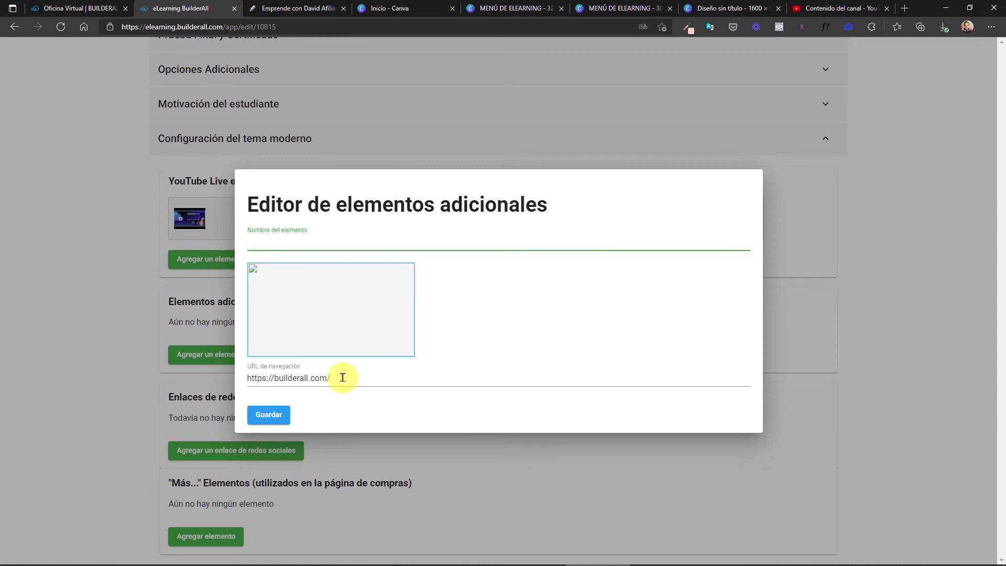
pyautogui.write('Tráfico Orgánico con YouTube')
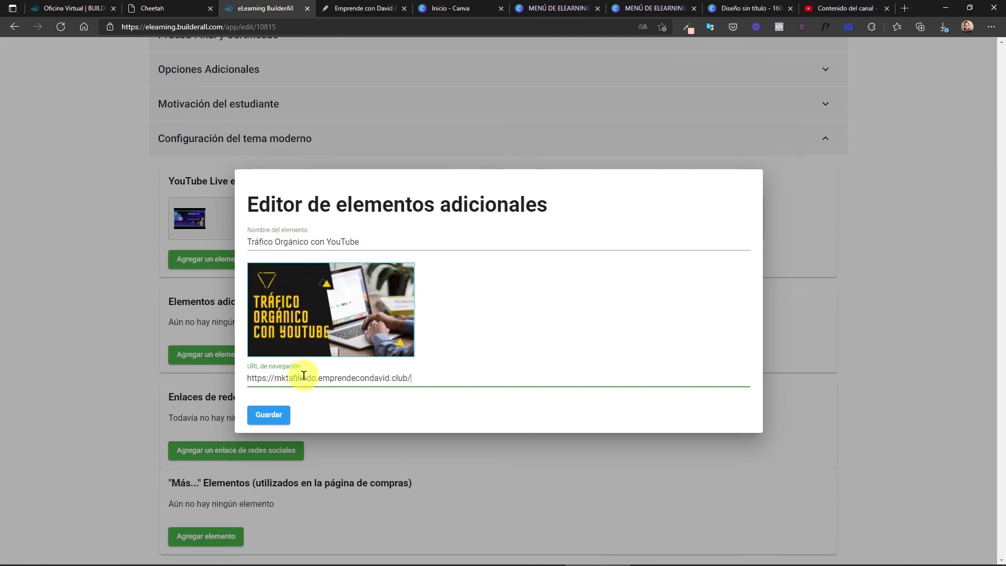
pyautogui.click(270, 416)
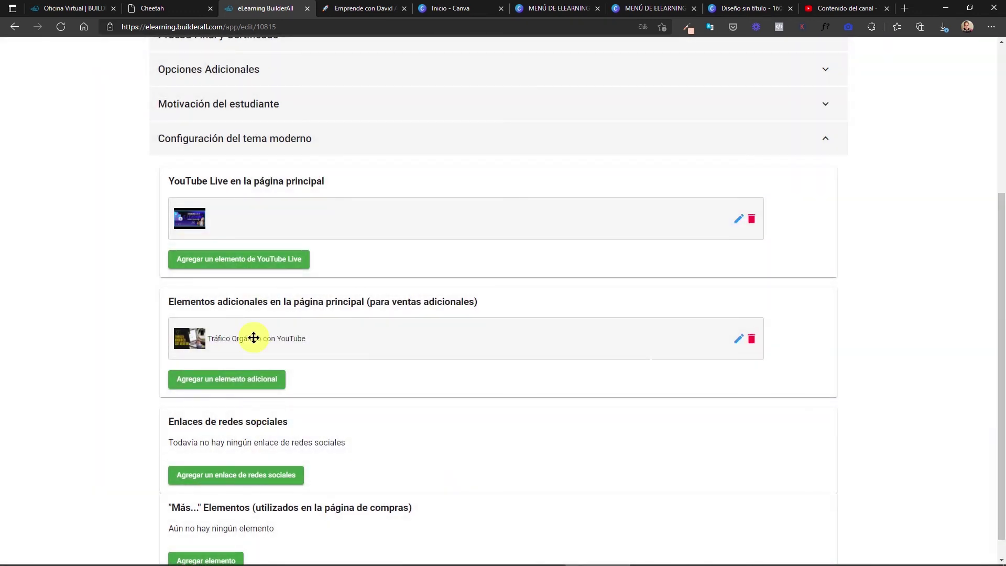
# Reload the course preview and check the En vivo video and the Adicional section on the home page.
pyautogui.click(198, 386)
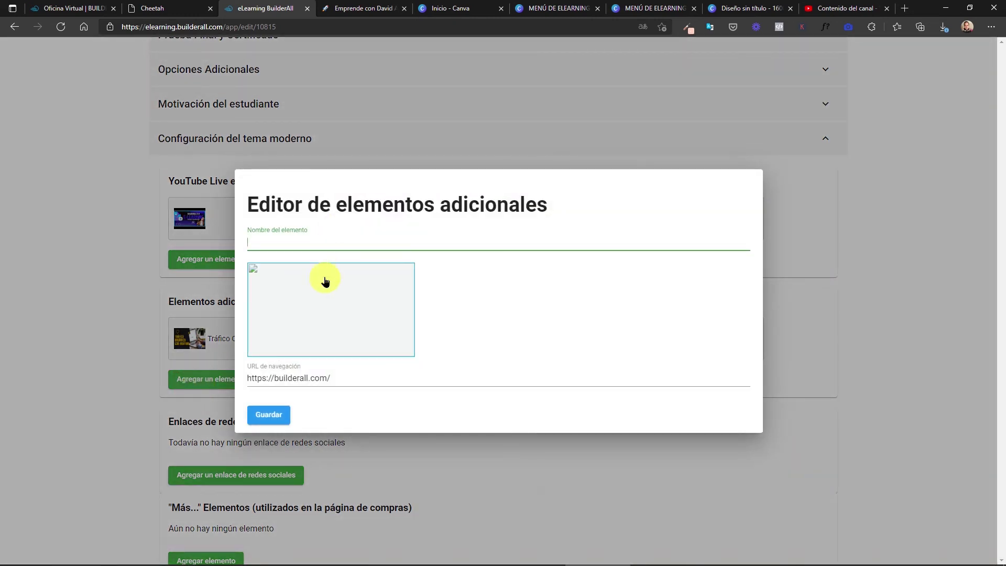
pyautogui.click(381, 7)
pyautogui.click(61, 27)
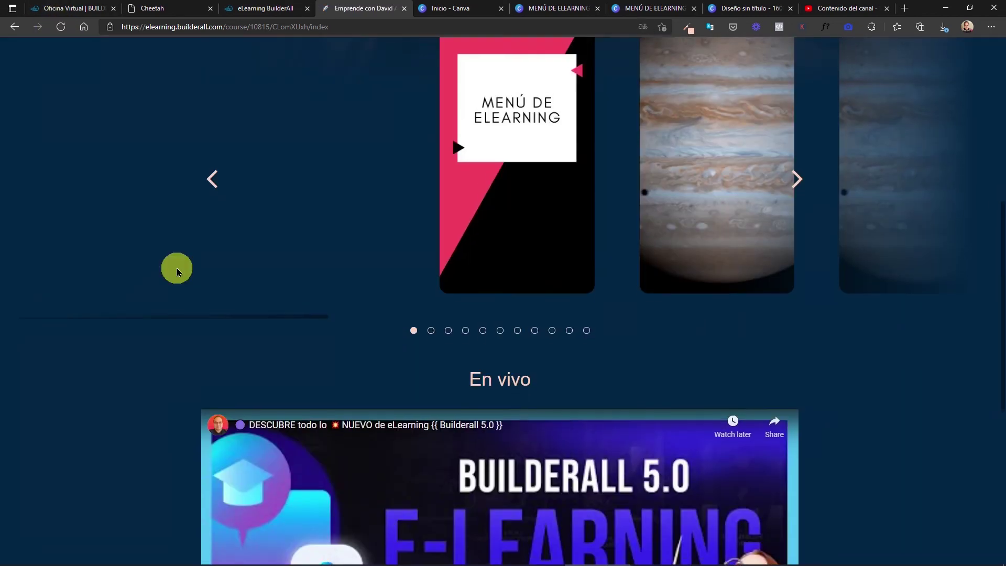
pyautogui.scroll(-5, 217, 294)
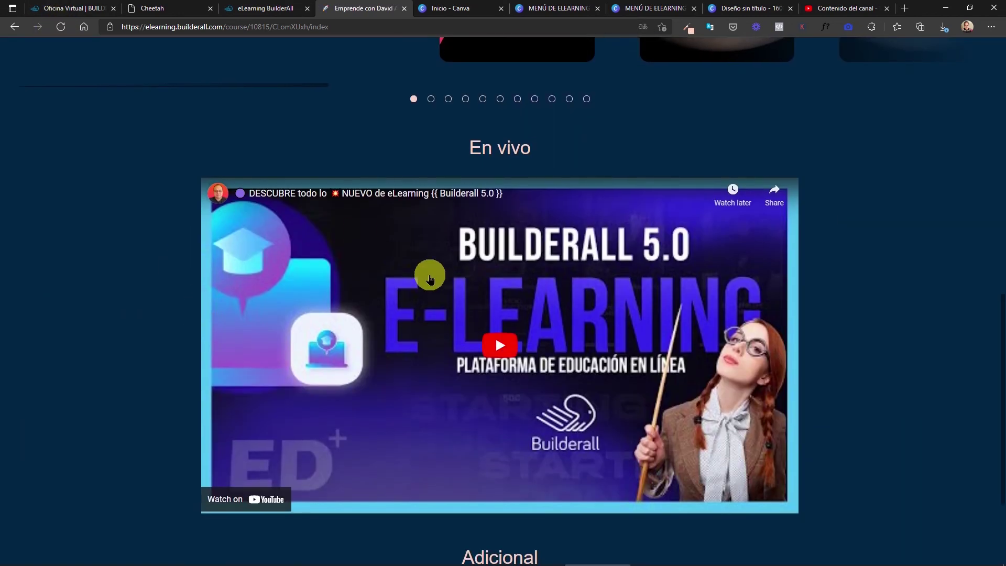
pyautogui.scroll(-3, 325, 390)
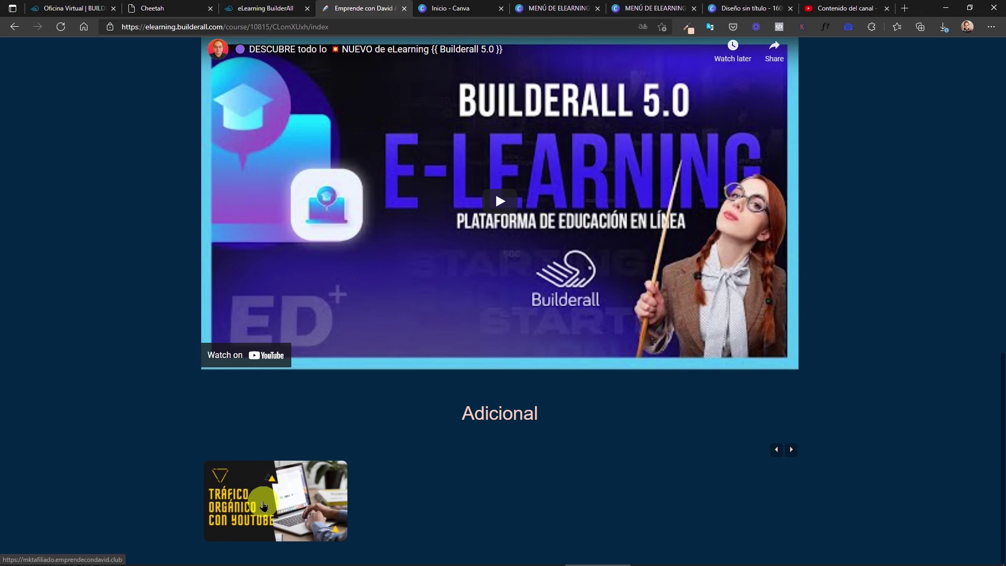
pyautogui.scroll(12, 263, 502)
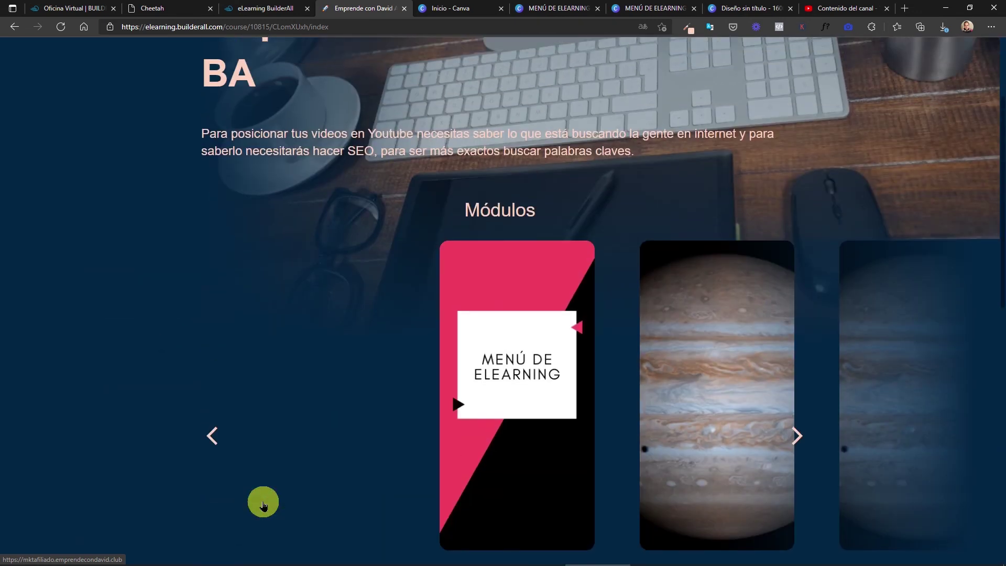
pyautogui.scroll(-12, 315, 407)
# Open the Tráfico Orgánico con YouTube item from the preview and look through its linked sales page.
pyautogui.click(281, 505)
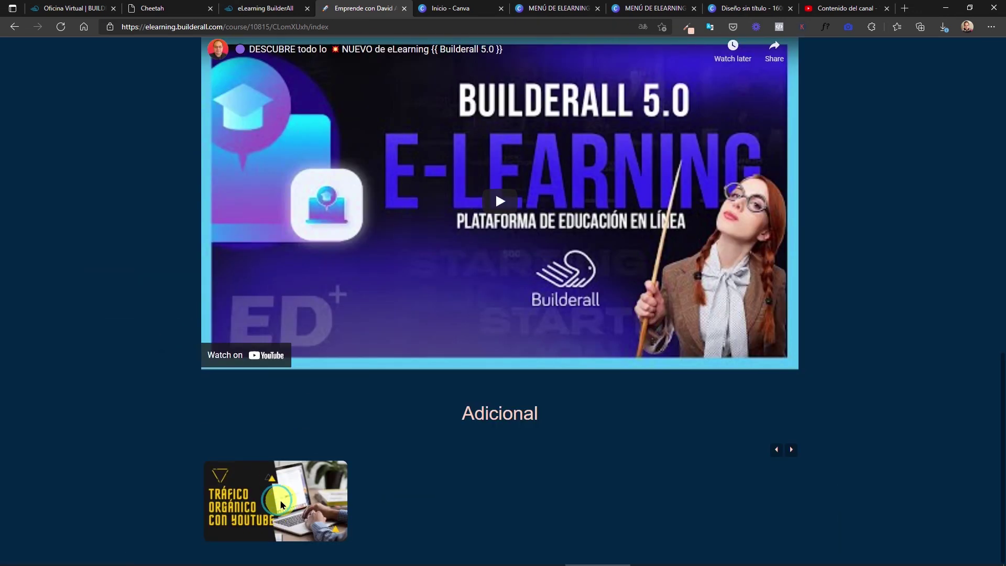
pyautogui.scroll(-15, 137, 191)
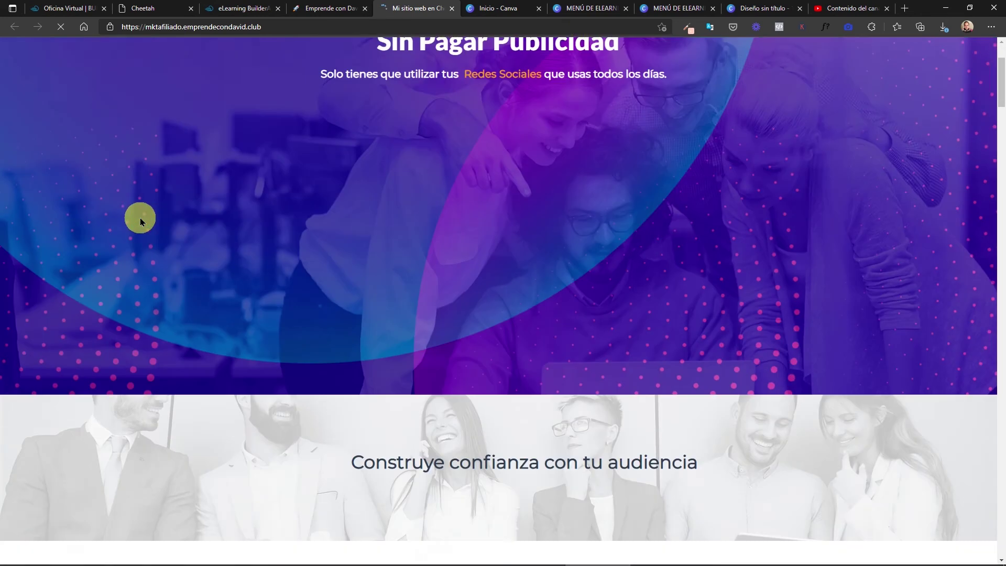
pyautogui.scroll(-20, 140, 224)
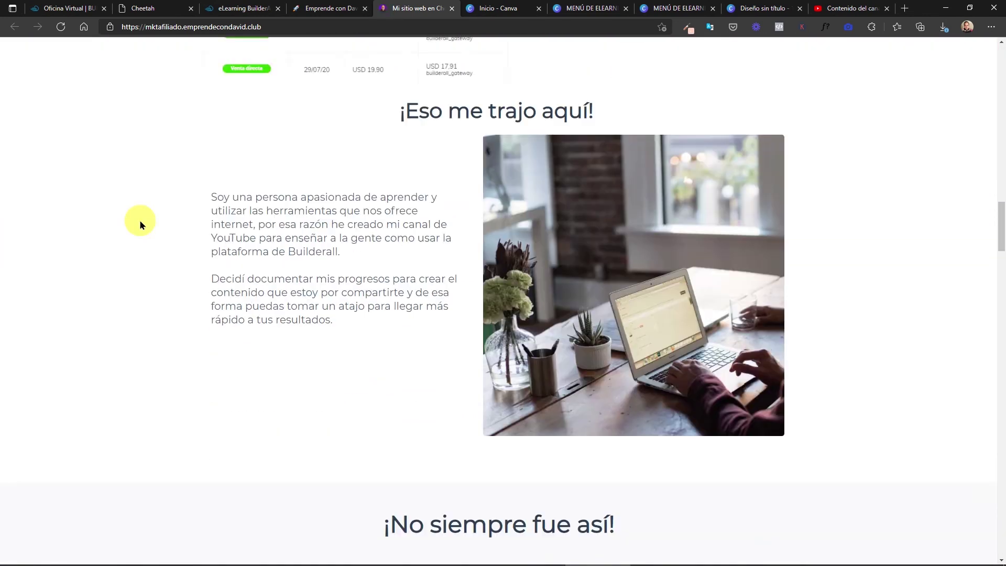
pyautogui.scroll(-9, 141, 224)
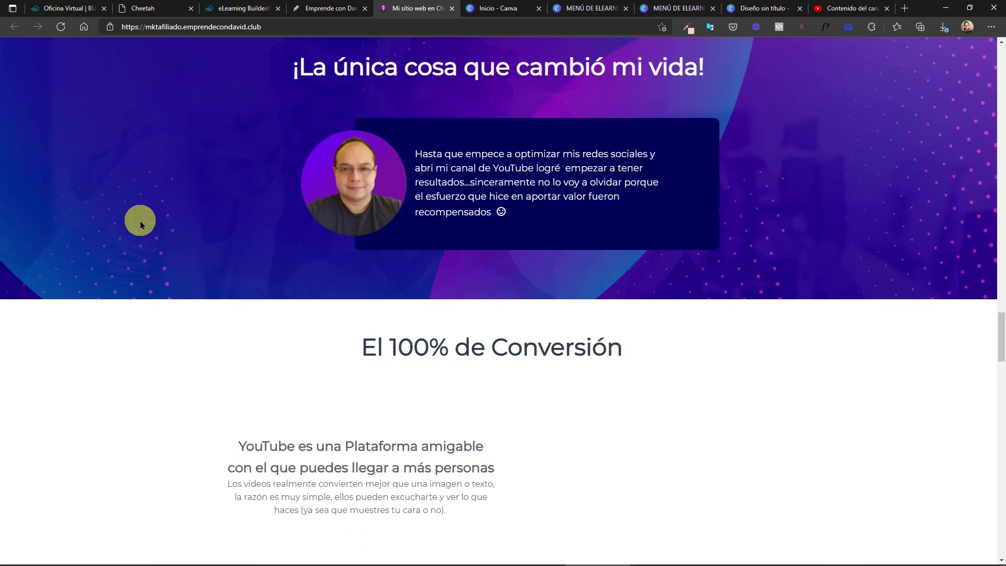
# Back in the course editor, add a social link named Emprende con David with the YouTube icon and the channel's URL.
pyautogui.hotkey('ctrl', '3')
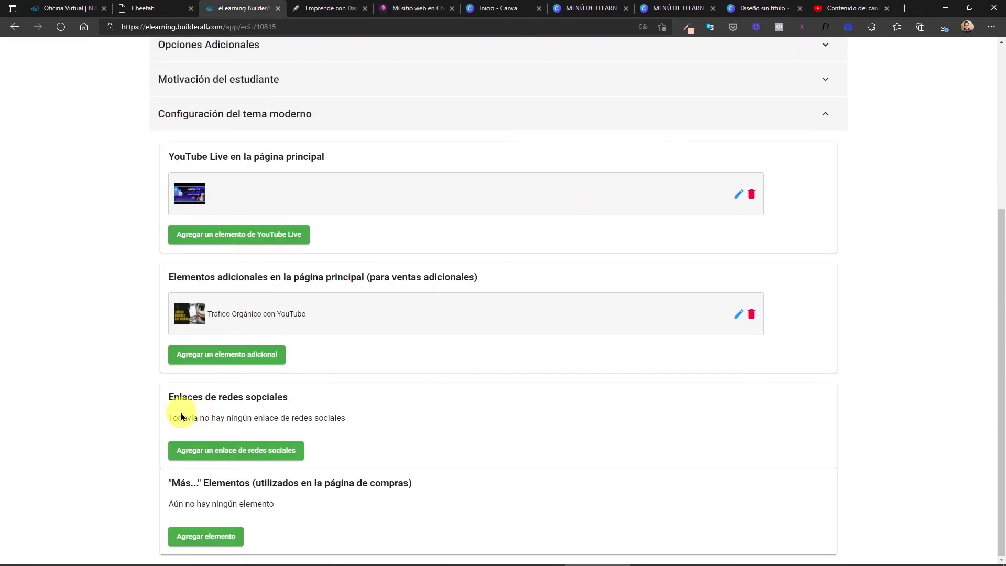
pyautogui.click(213, 451)
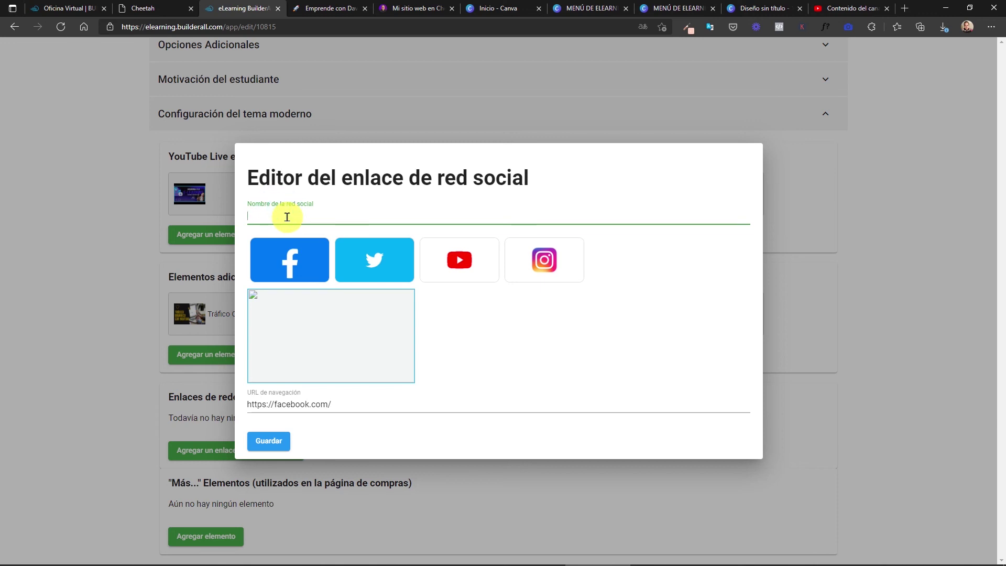
pyautogui.write('Emprende con David')
pyautogui.click(468, 259)
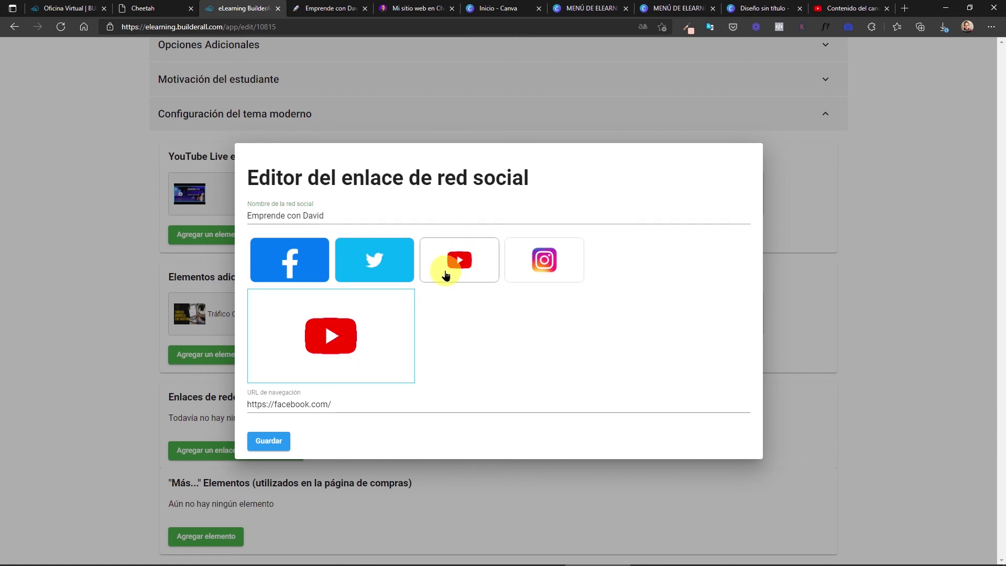
pyautogui.click(333, 330)
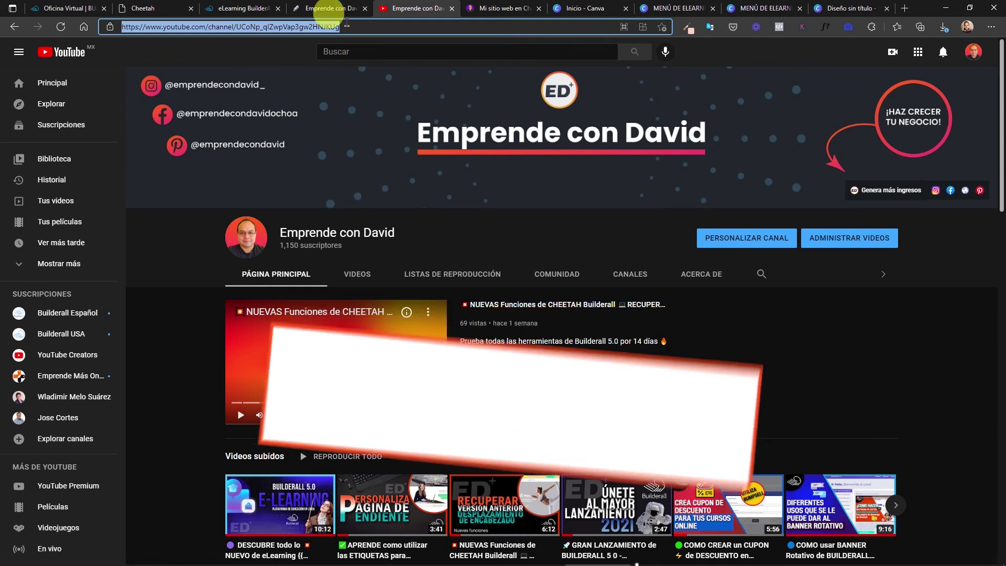
pyautogui.click(255, 7)
pyautogui.tripleClick(330, 401)
pyautogui.write('https://www.youtube.com/channel/UCoNp_qlZwpVap3gw2HNJKUg')
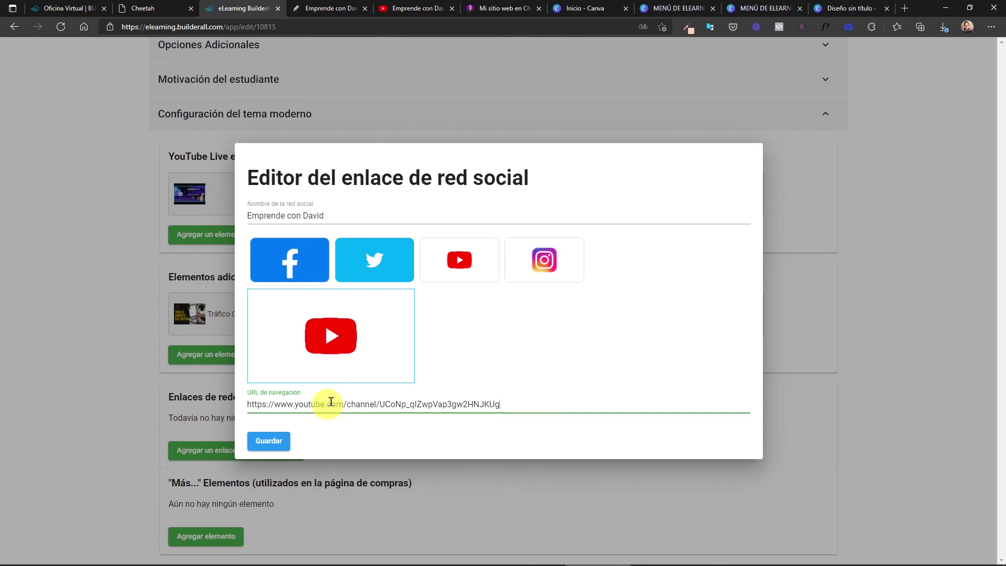
pyautogui.click(272, 448)
# Add Facebook, Instagram and Twitter social links with their icons and account names, and save the course.
pyautogui.scroll(-1, 271, 444)
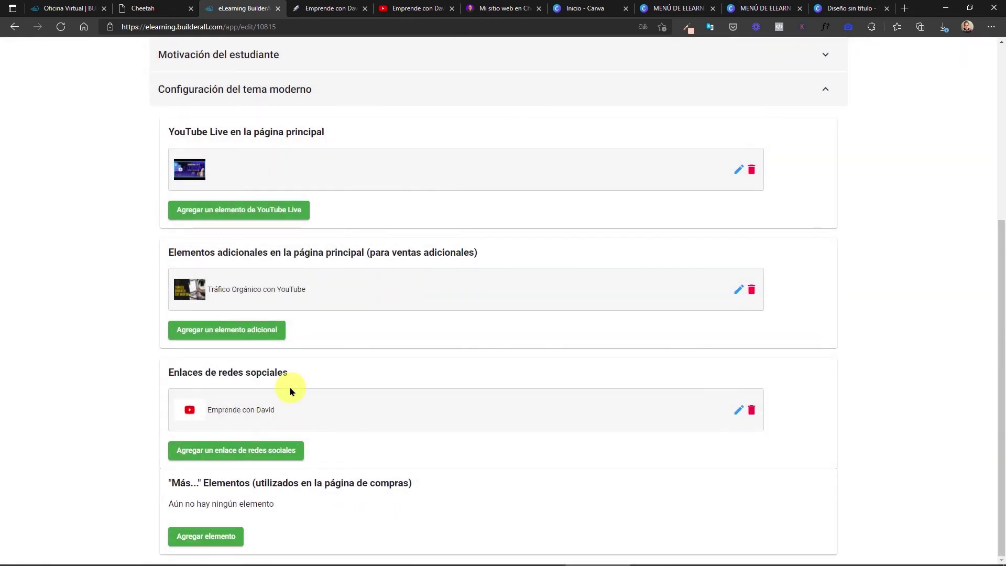
pyautogui.click(247, 450)
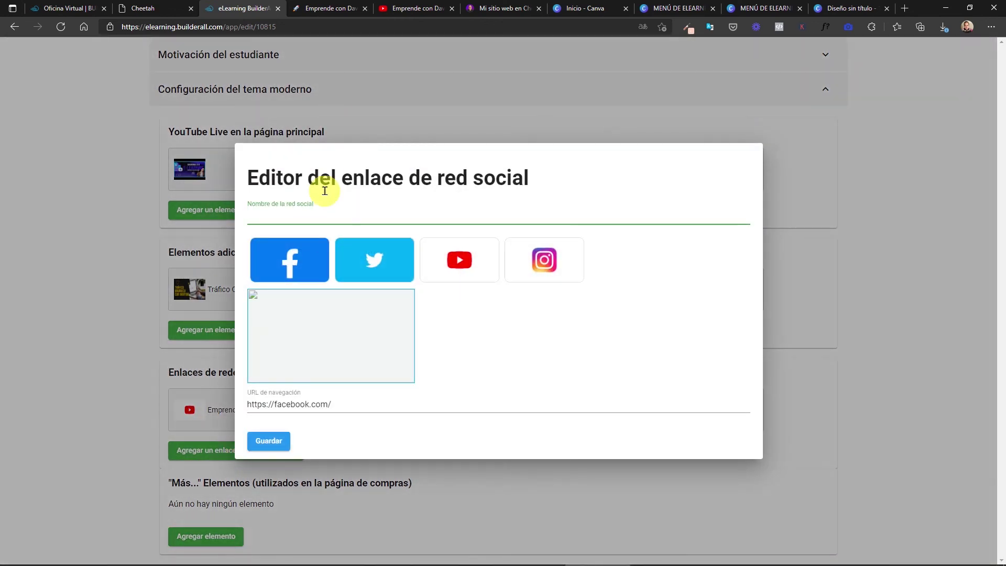
pyautogui.click(307, 281)
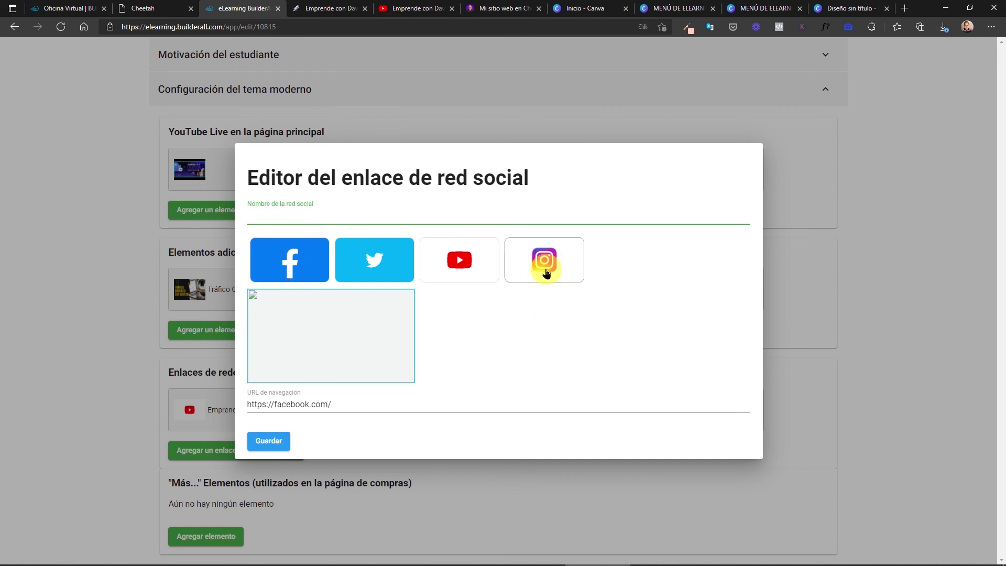
pyautogui.click(303, 281)
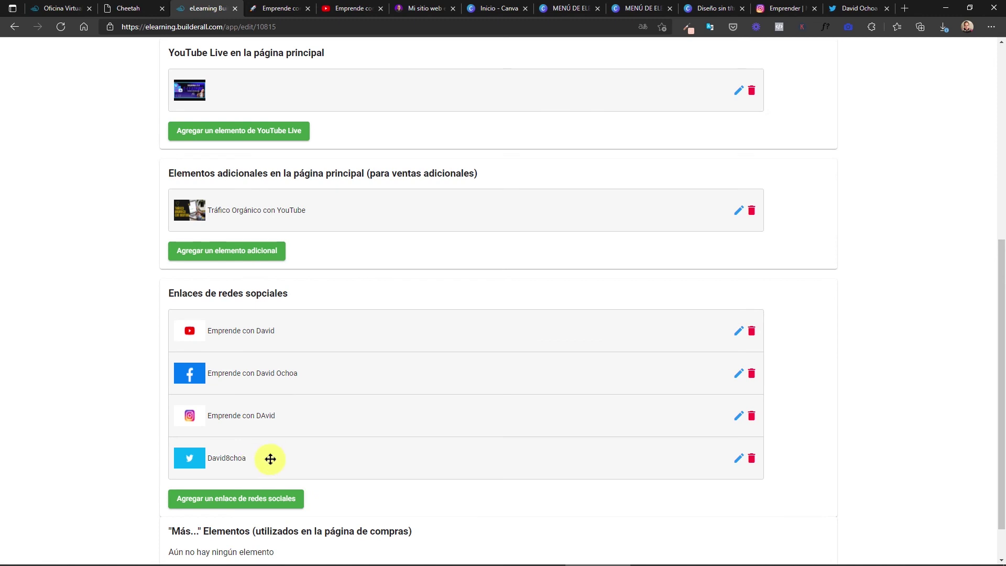
pyautogui.scroll(7, 270, 459)
pyautogui.click(619, 61)
# Check the Social section in the course preview and open its Instagram link to look through the linked profile.
pyautogui.click(686, 51)
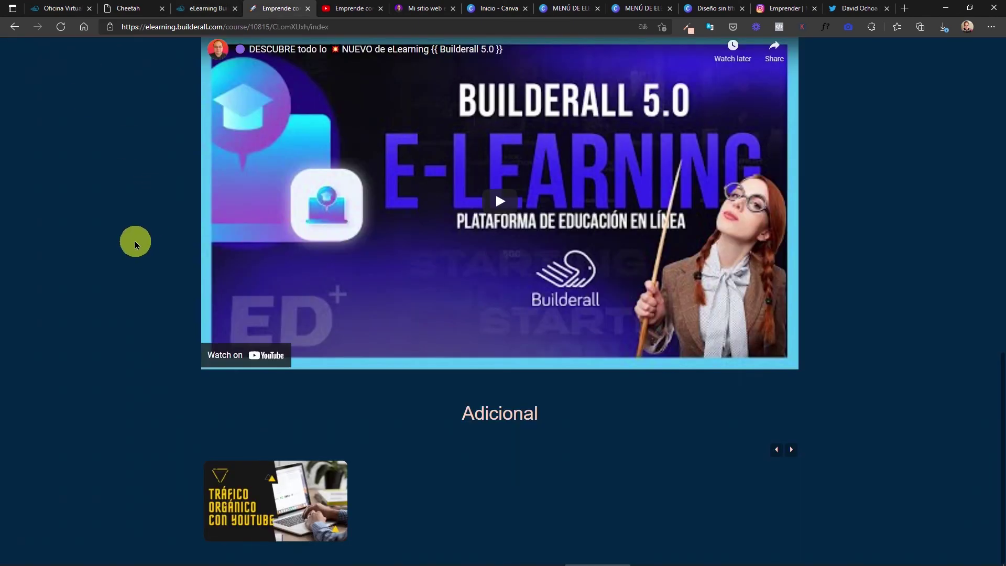
pyautogui.scroll(-10, 149, 285)
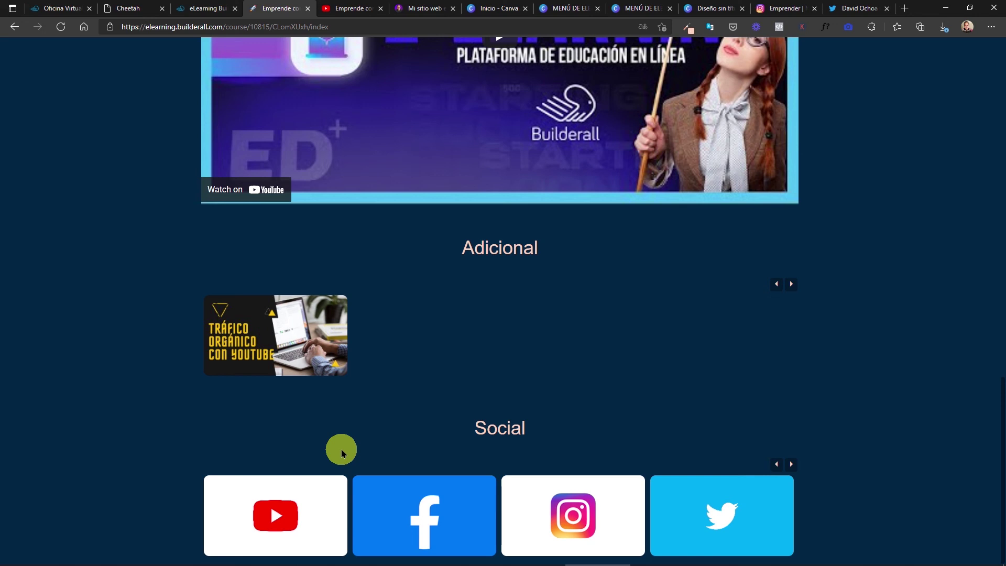
pyautogui.click(583, 515)
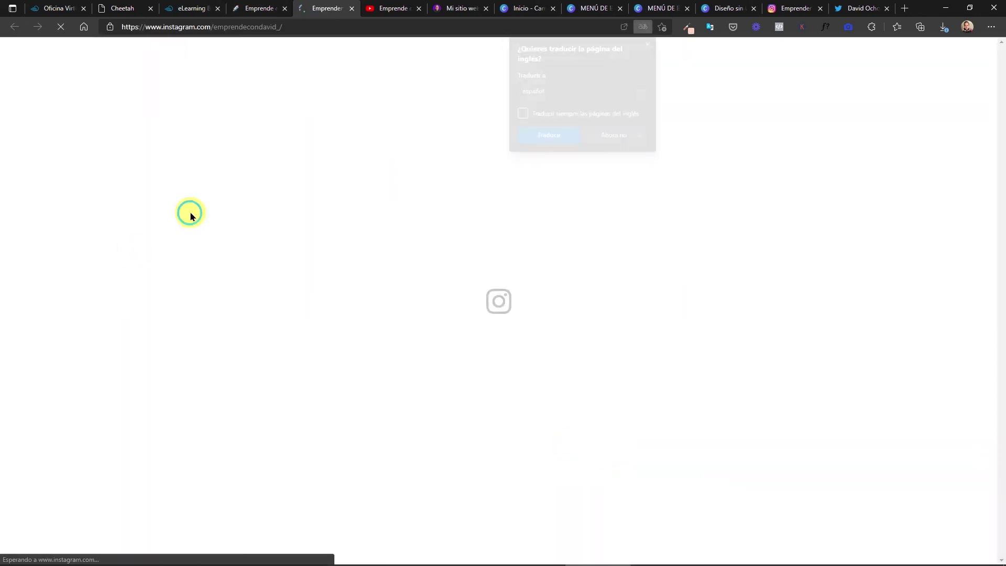
pyautogui.scroll(-4, 356, 407)
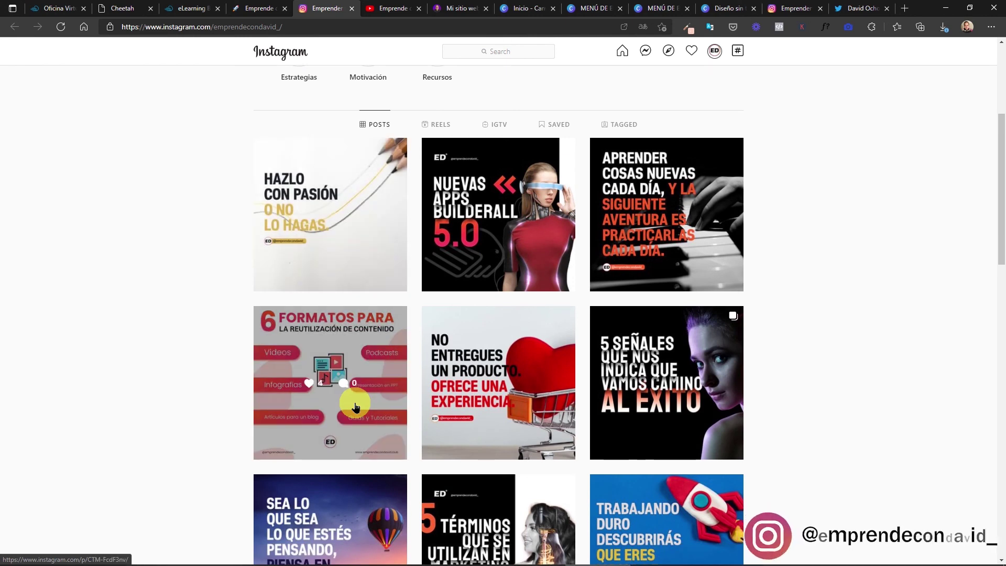
pyautogui.scroll(4, 355, 407)
pyautogui.scroll(-2, 355, 407)
pyautogui.scroll(-4, 355, 407)
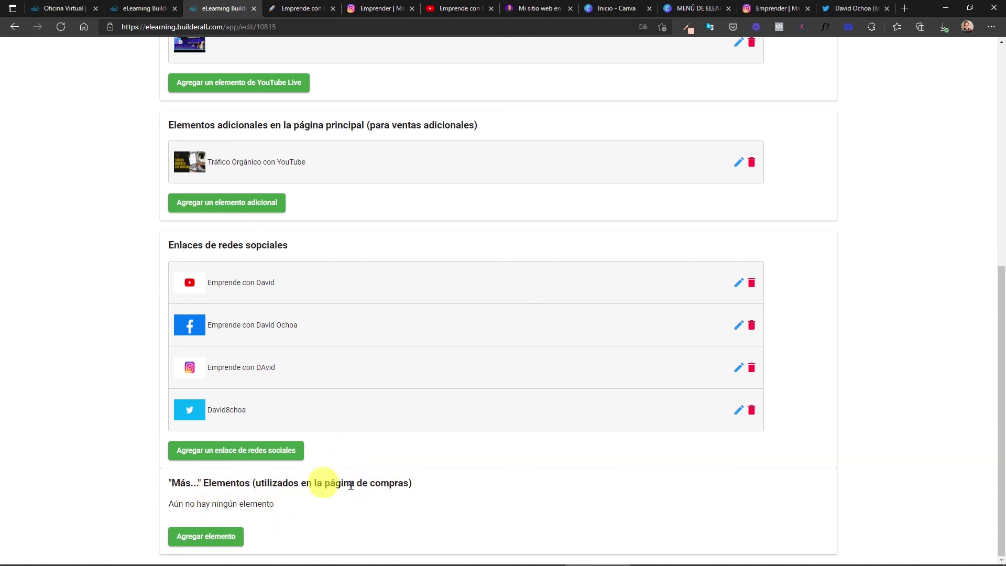
pyautogui.click(211, 535)
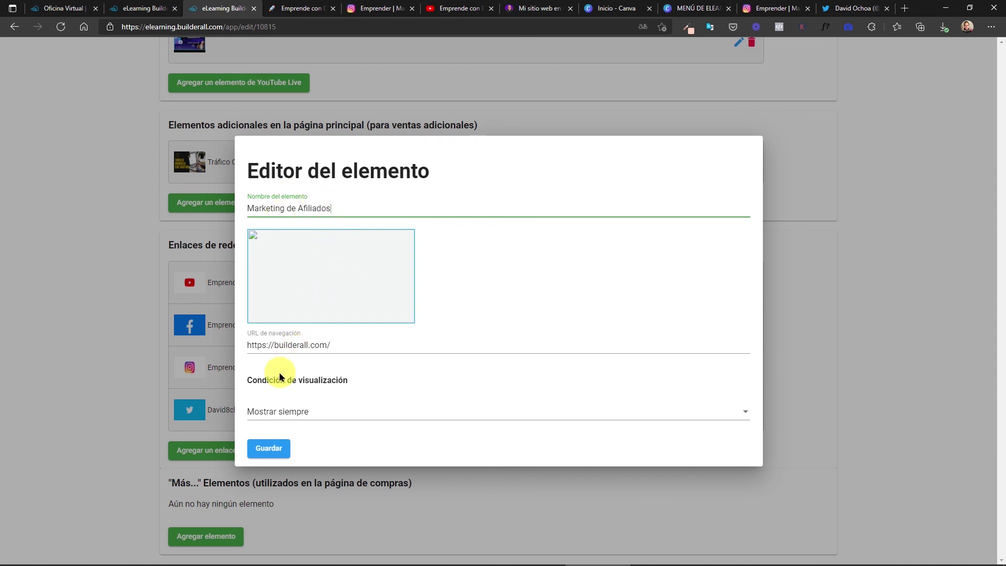
pyautogui.click(358, 417)
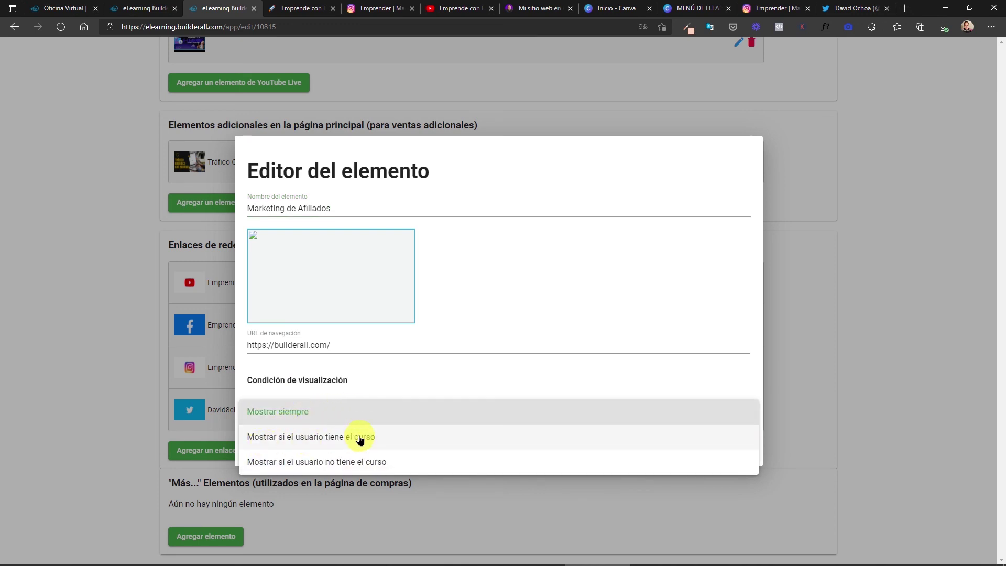
pyautogui.click(276, 416)
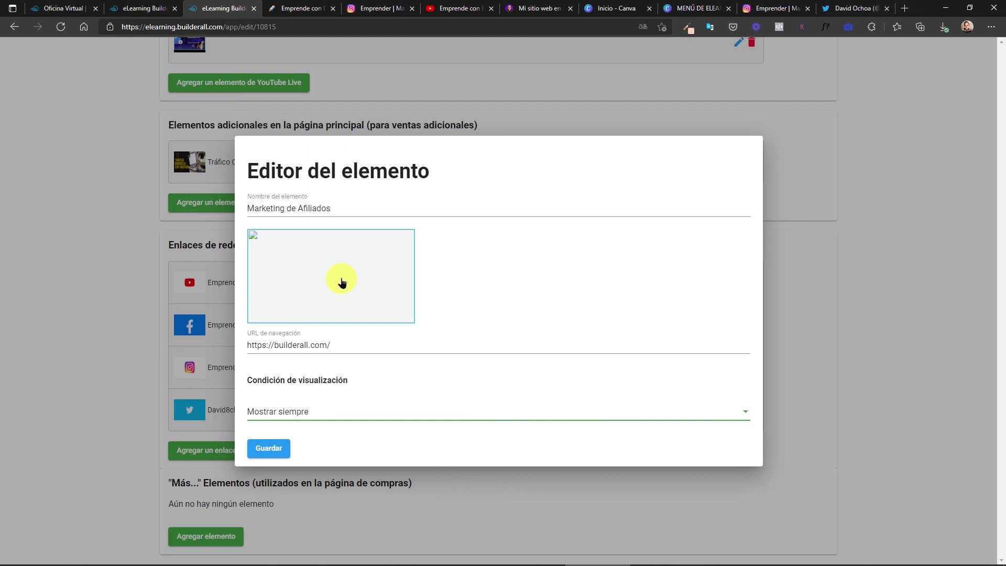
pyautogui.hotkey('shift', 'Tab')
pyautogui.write('https://mktafiliado.emprendecondavid.club/')
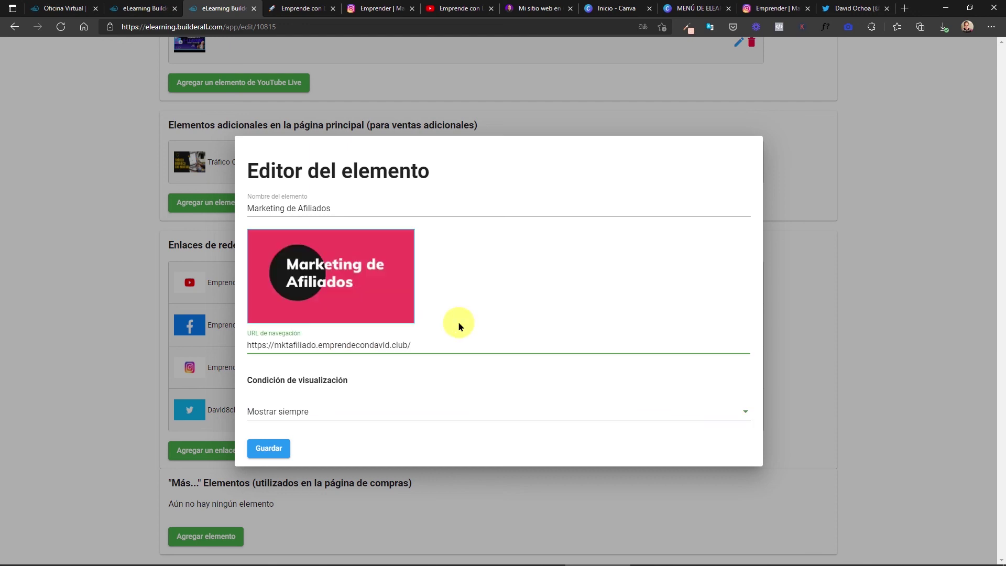
pyautogui.click(267, 450)
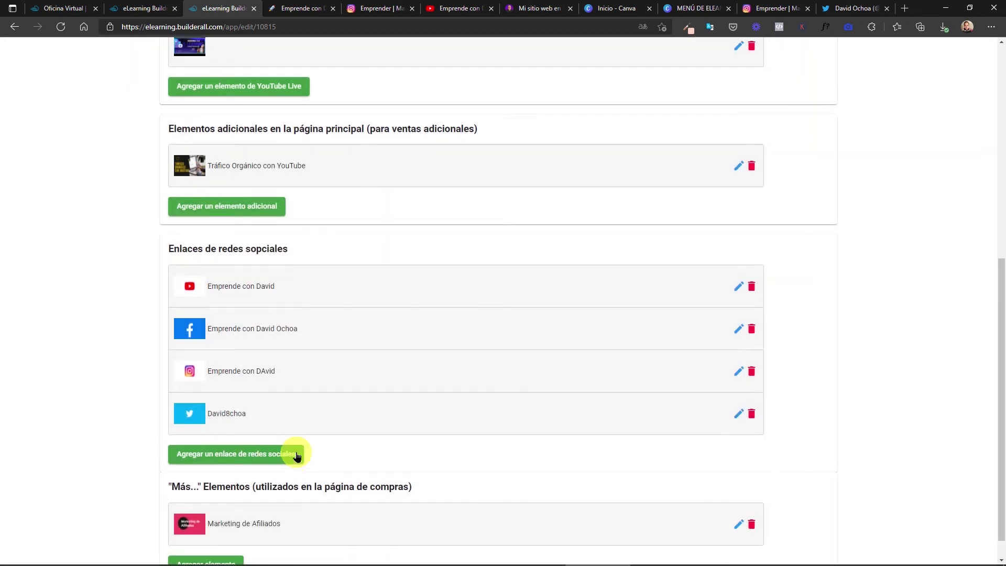
pyautogui.click(629, 52)
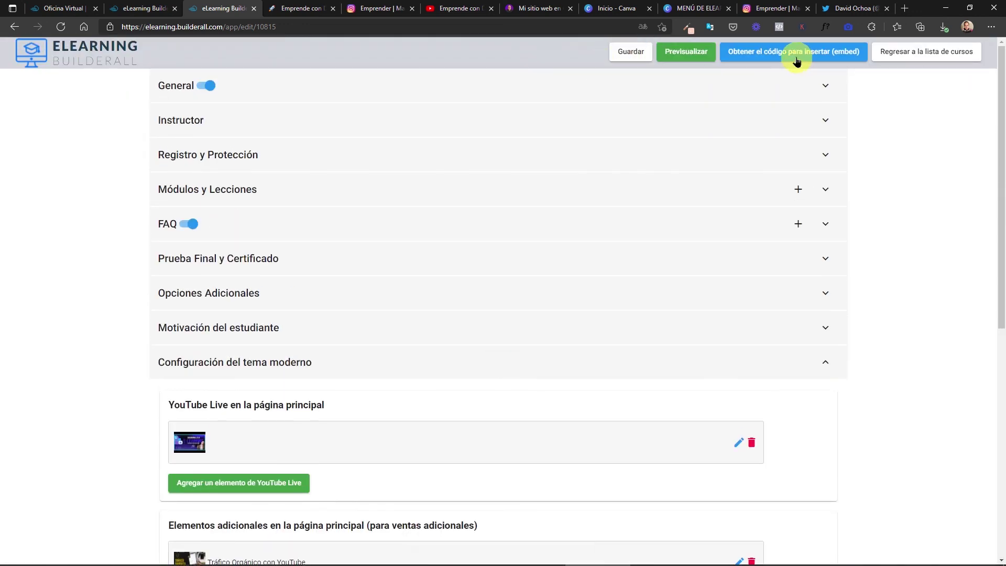
# Get the course's embed links, open the direct link for purchased courses and check its Social and Más... sections.
pyautogui.click(765, 56)
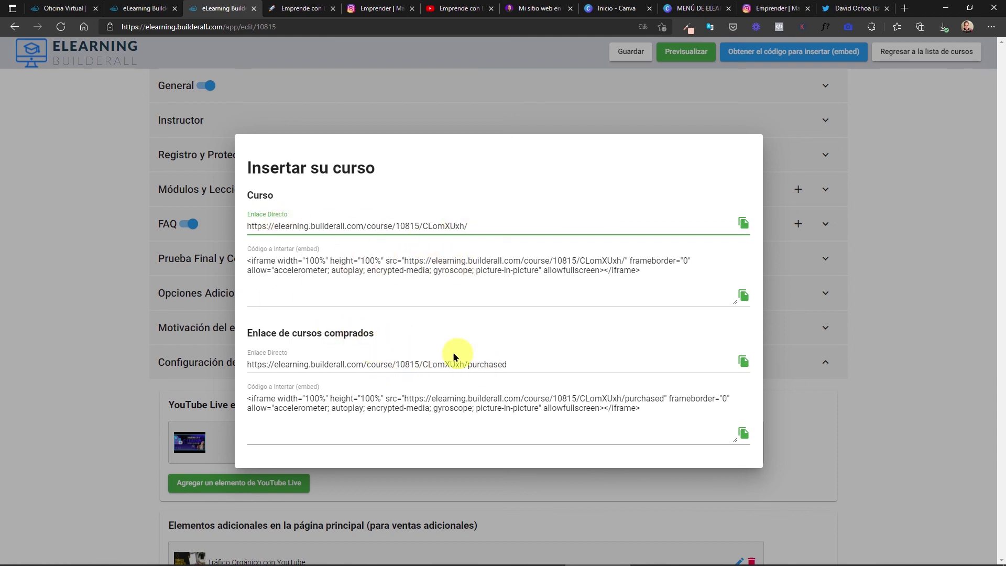
pyautogui.tripleClick(477, 366)
pyautogui.rightClick(476, 367)
pyautogui.click(542, 155)
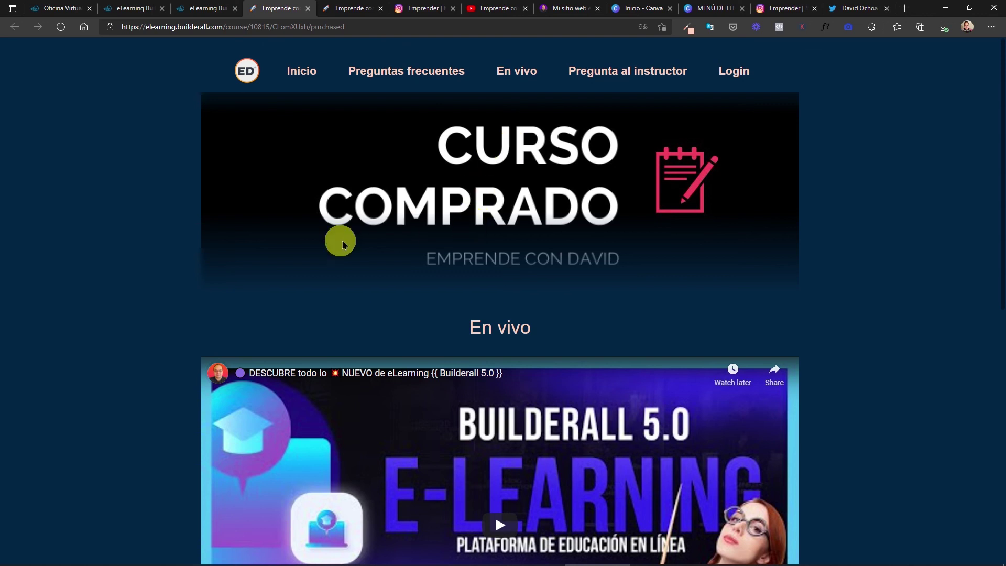
pyautogui.scroll(-9, 498, 225)
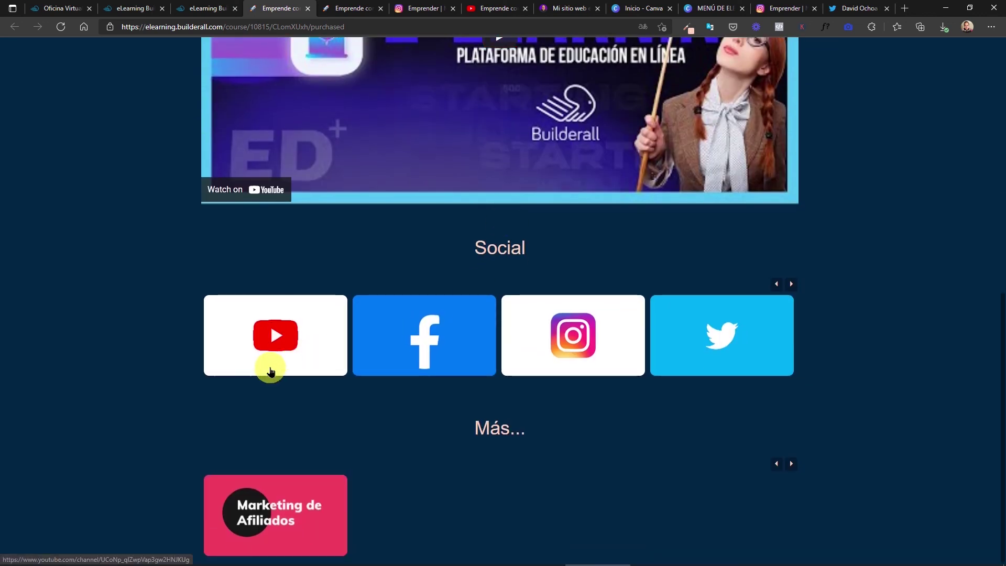